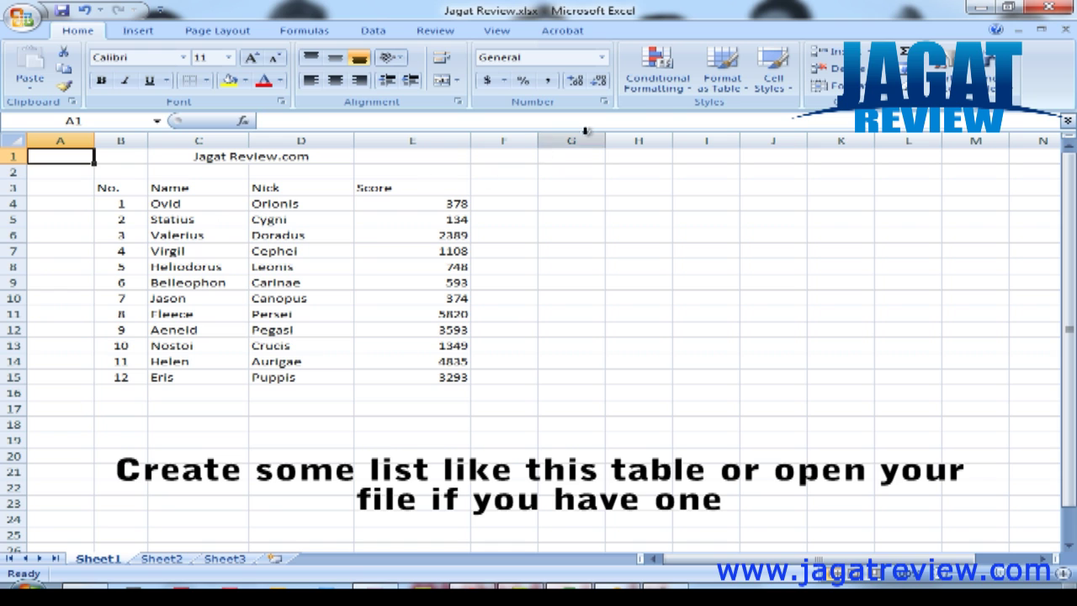
# After a look at Conditional Formatting, select the twelve scores in E4:E15
pyautogui.click(689, 94)
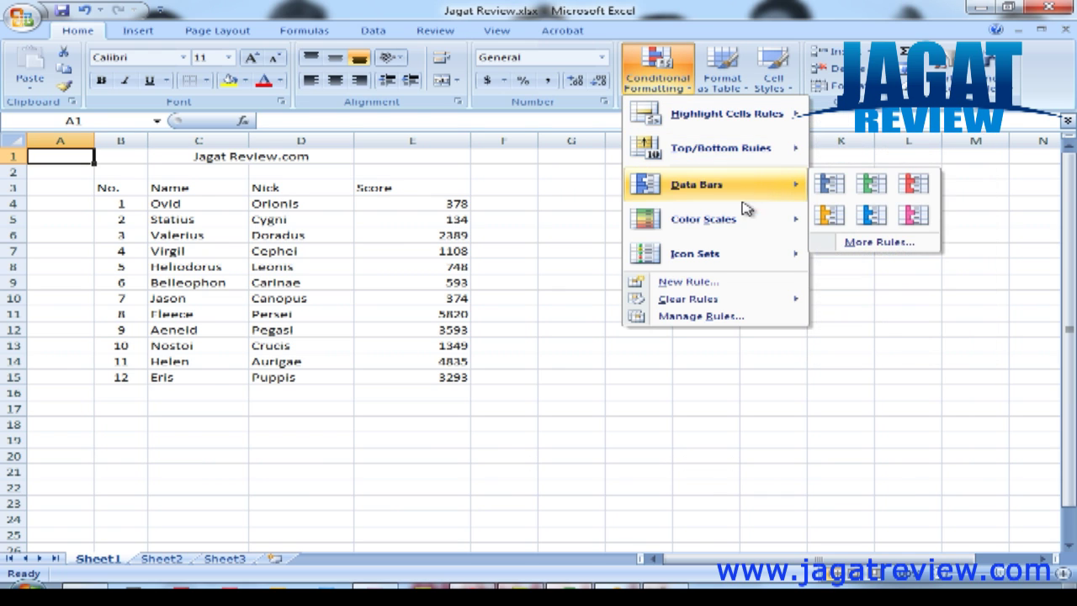
pyautogui.moveTo(695, 254)
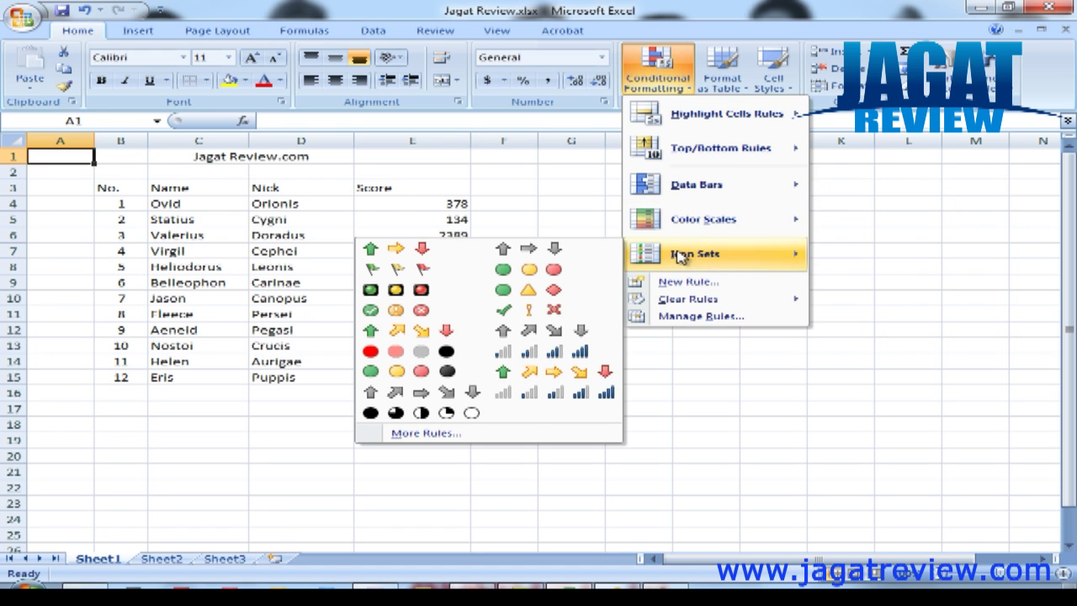
pyautogui.click(429, 205)
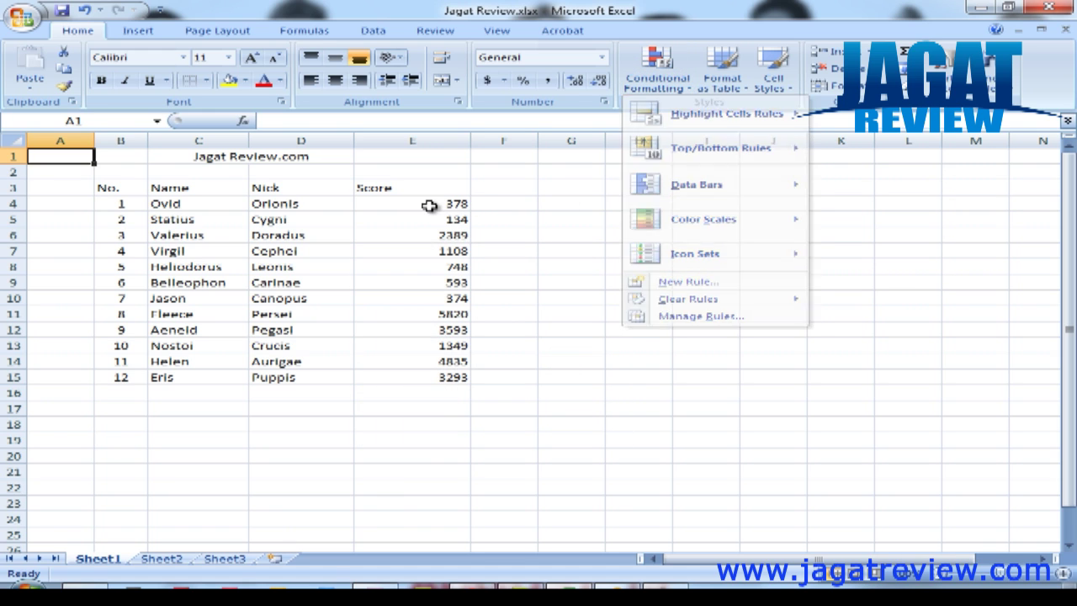
pyautogui.click(370, 204)
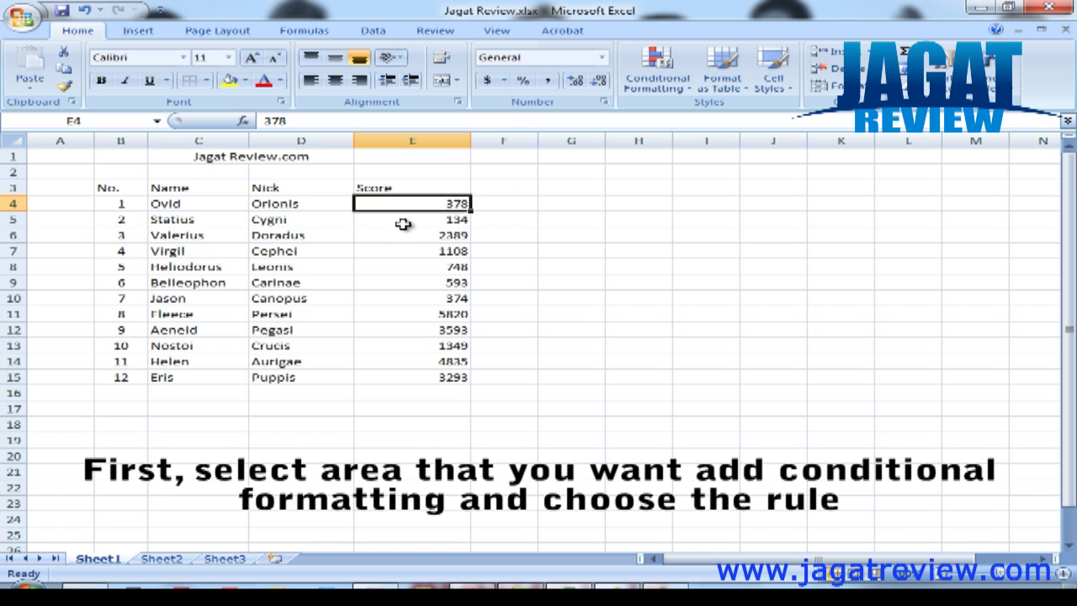
pyautogui.click(403, 224)
pyautogui.moveTo(409, 204); pyautogui.dragTo(409, 378)
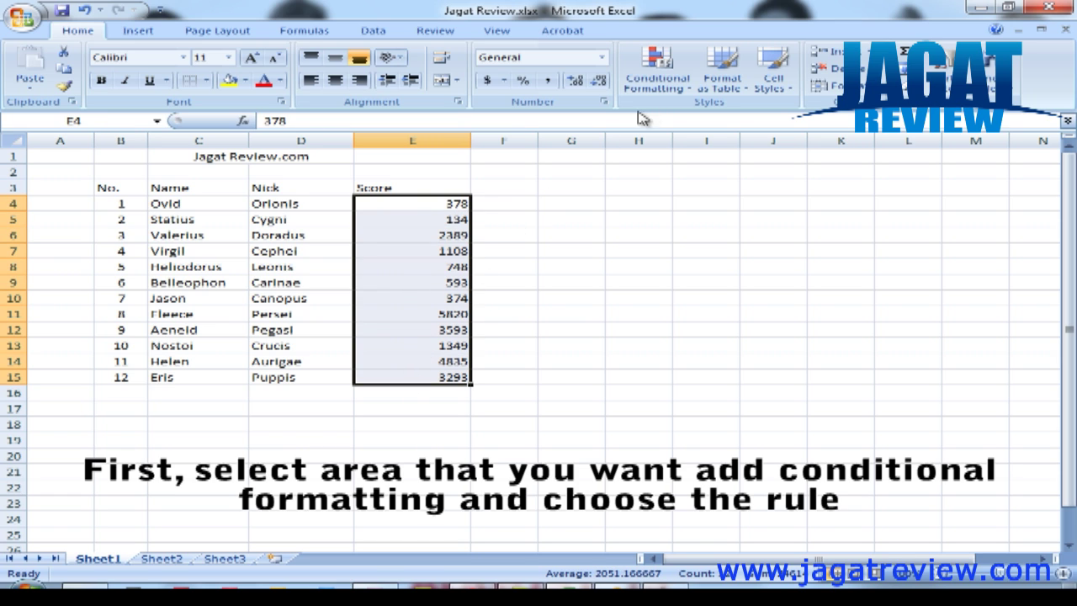
pyautogui.click(677, 91)
pyautogui.moveTo(725, 114)
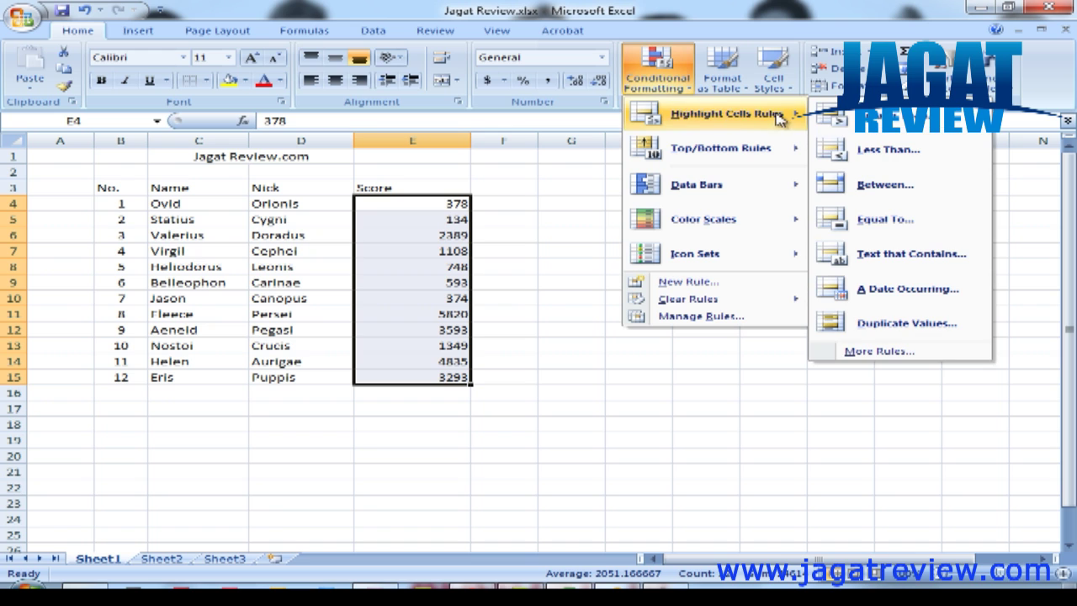
# Start a Greater Than rule on the scores with threshold 2000
pyautogui.click(841, 123)
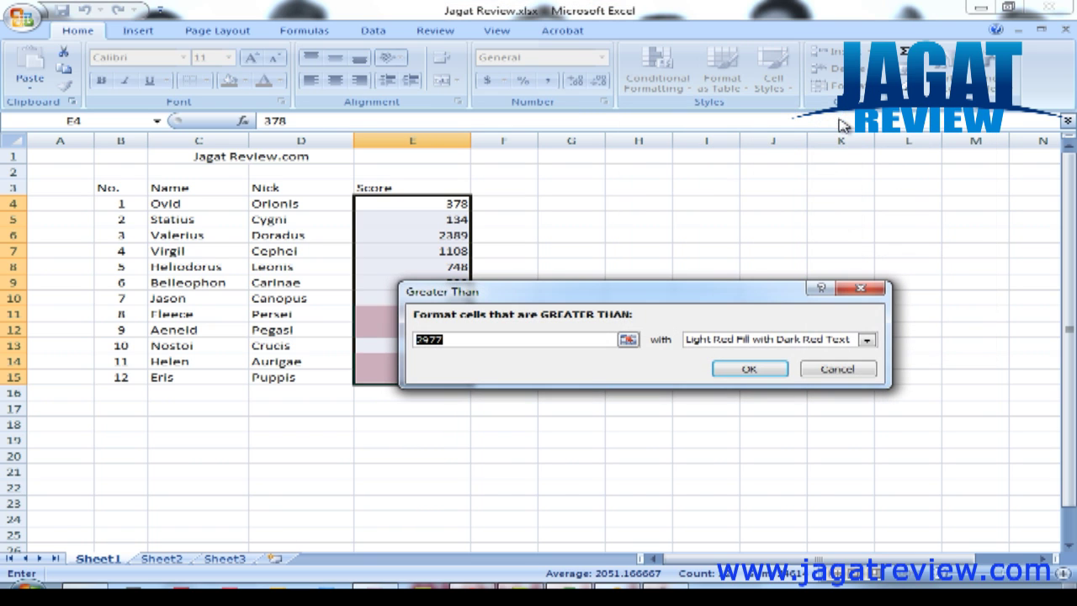
pyautogui.moveTo(461, 340); pyautogui.dragTo(417, 339)
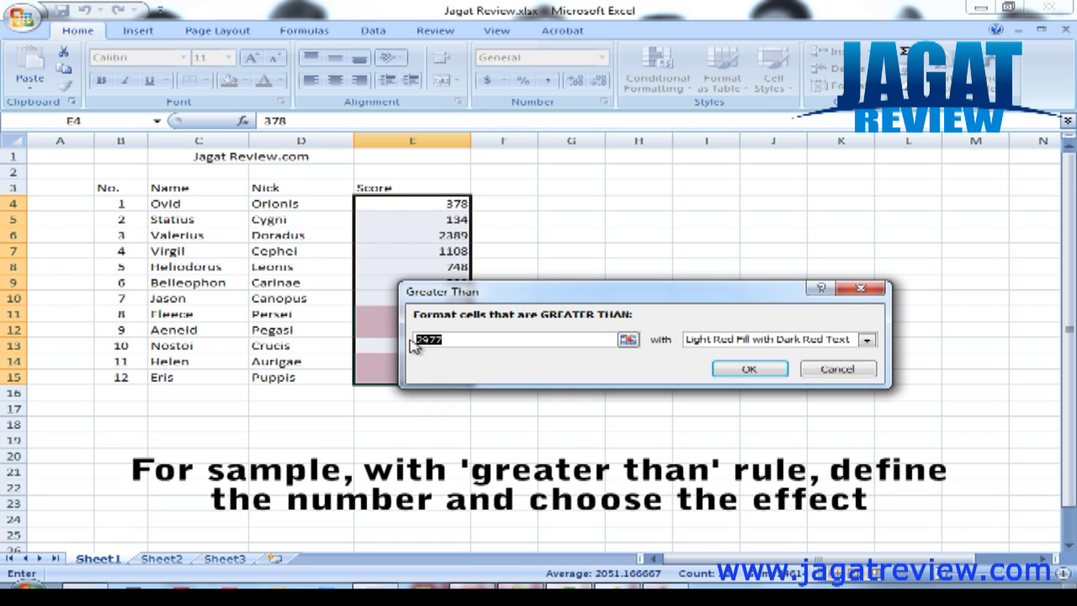
pyautogui.write('2000')
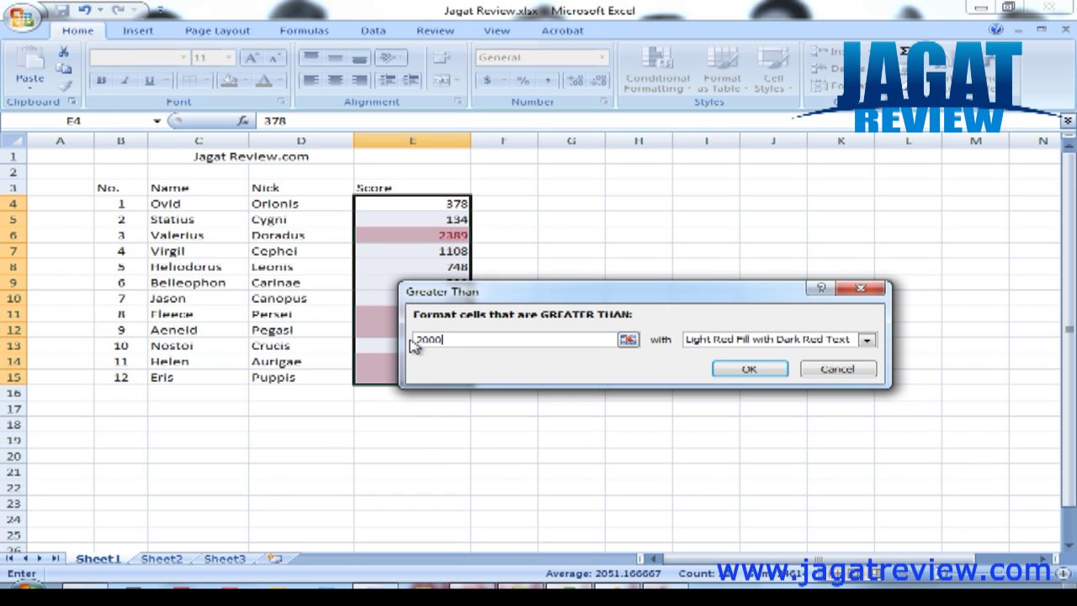
pyautogui.moveTo(512, 295); pyautogui.dragTo(633, 248)
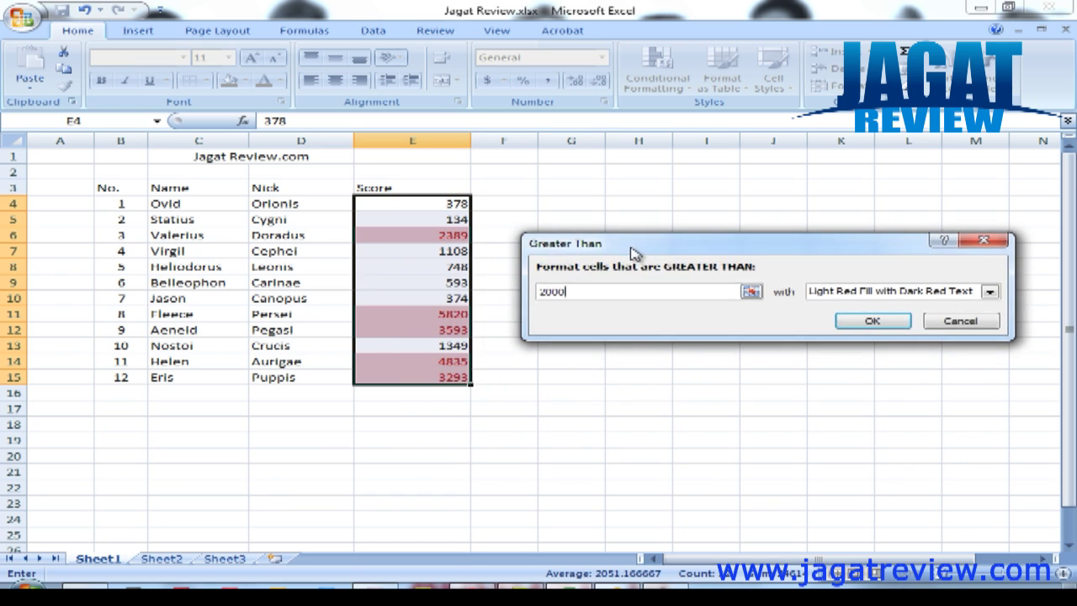
# Choose Green Fill with Dark Green Text, browsing the custom format tabs without changes
pyautogui.click(991, 291)
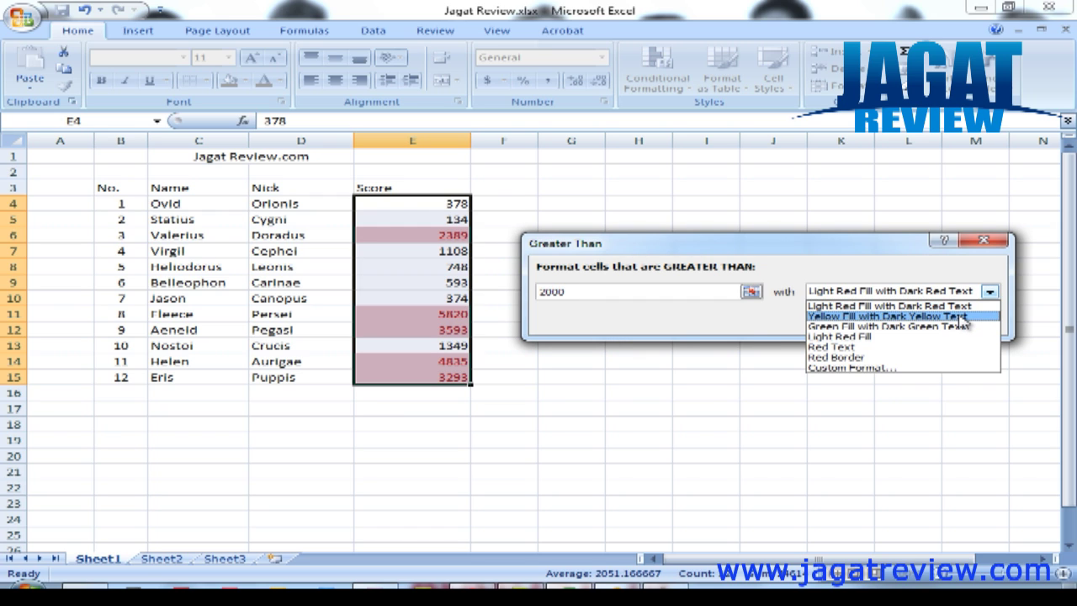
pyautogui.click(964, 317)
pyautogui.click(991, 291)
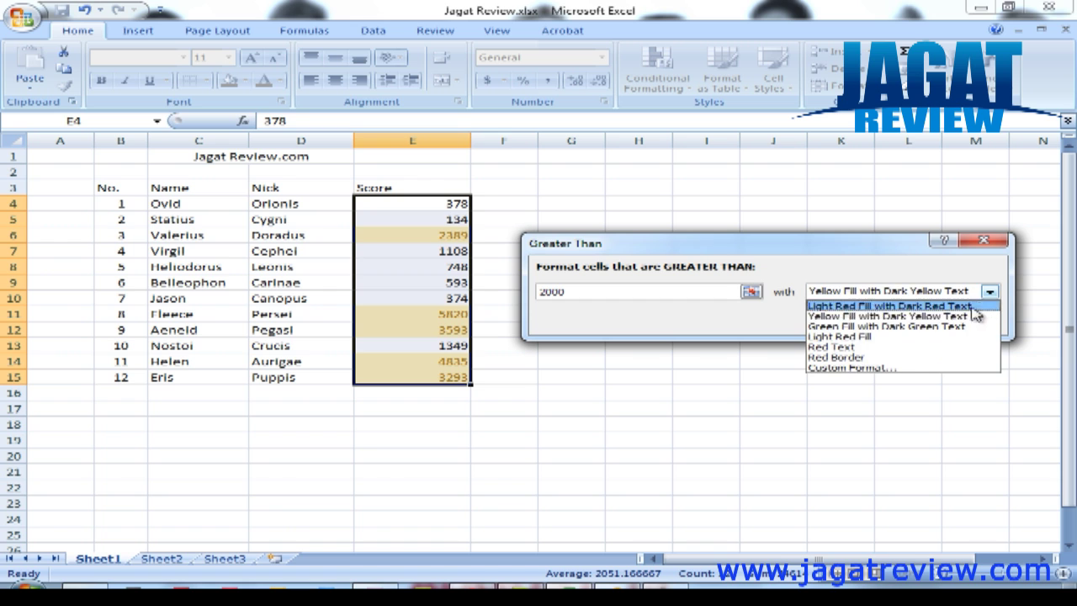
pyautogui.click(957, 330)
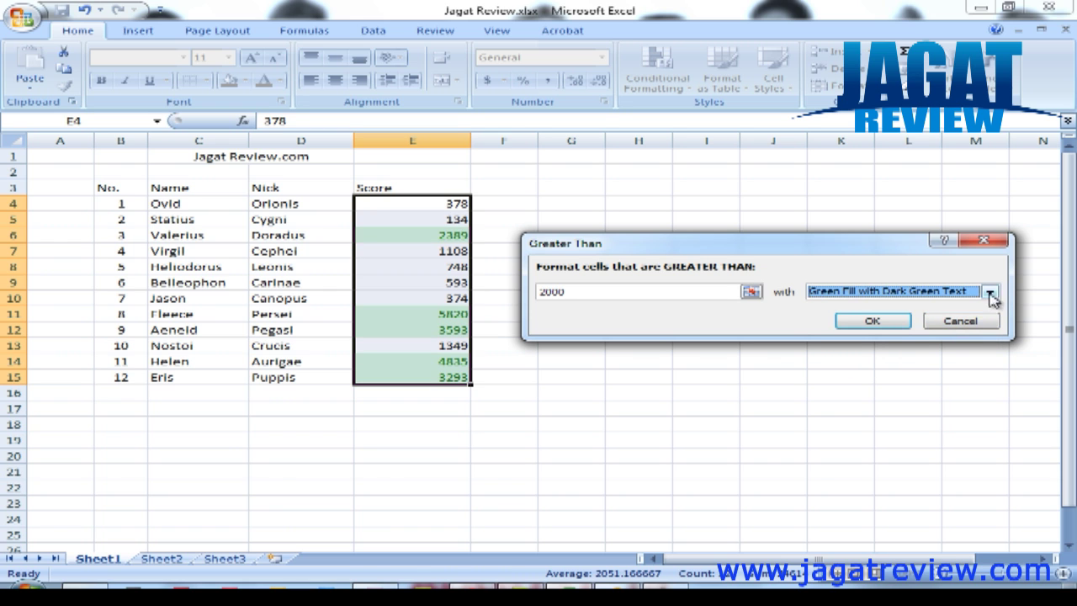
pyautogui.click(991, 291)
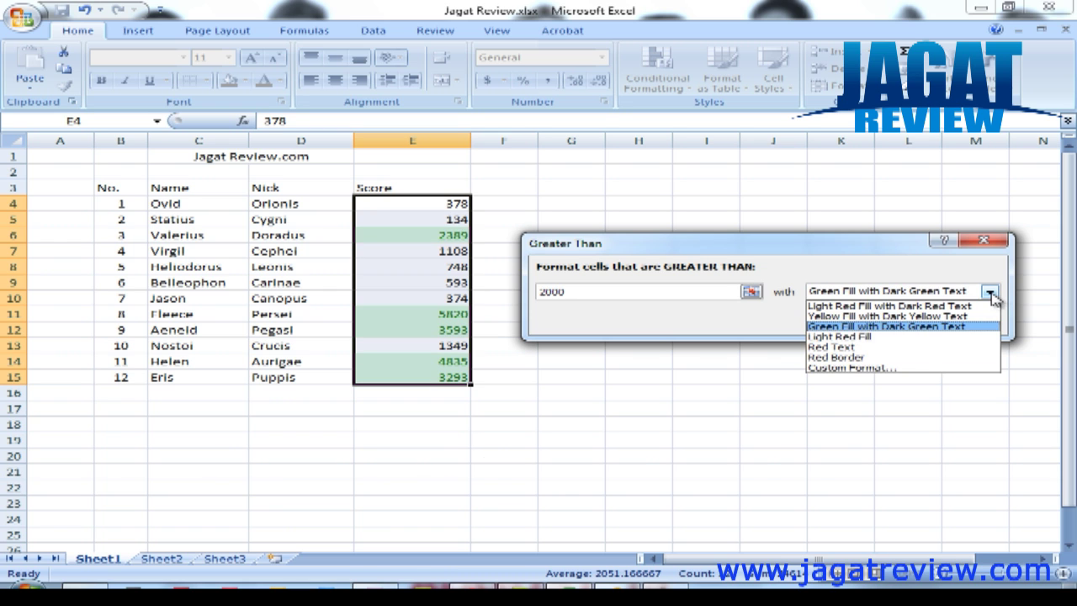
pyautogui.click(890, 370)
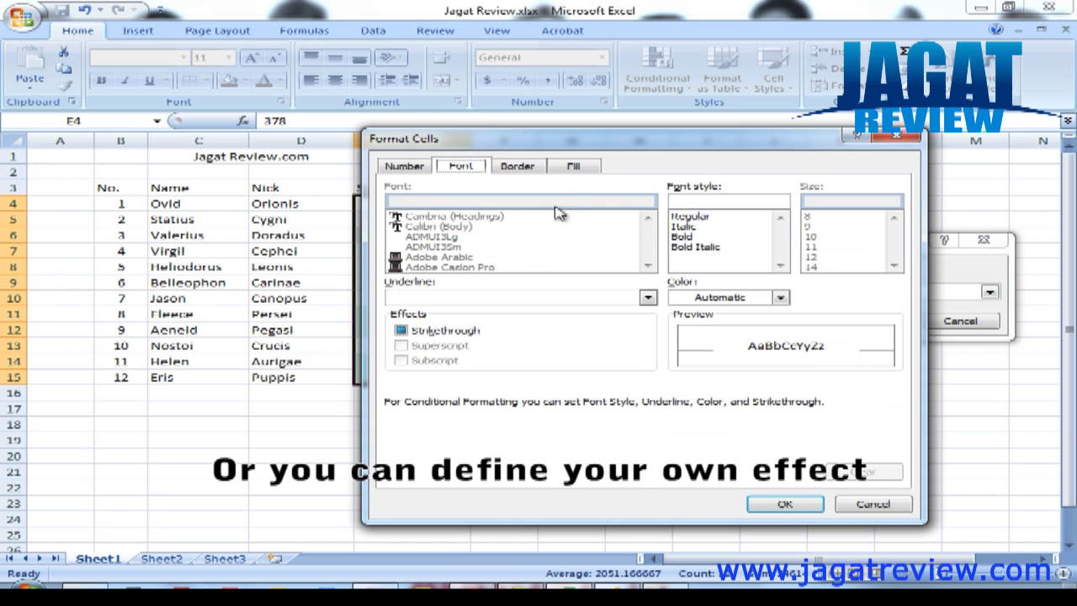
pyautogui.click(411, 166)
pyautogui.click(461, 167)
pyautogui.click(529, 167)
pyautogui.click(570, 168)
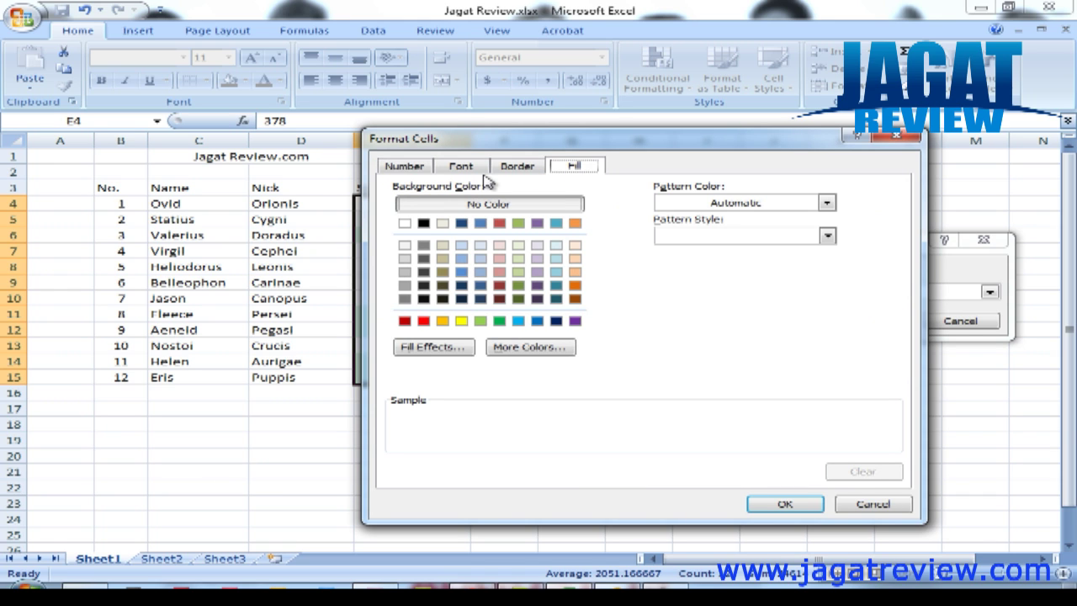
pyautogui.click(897, 136)
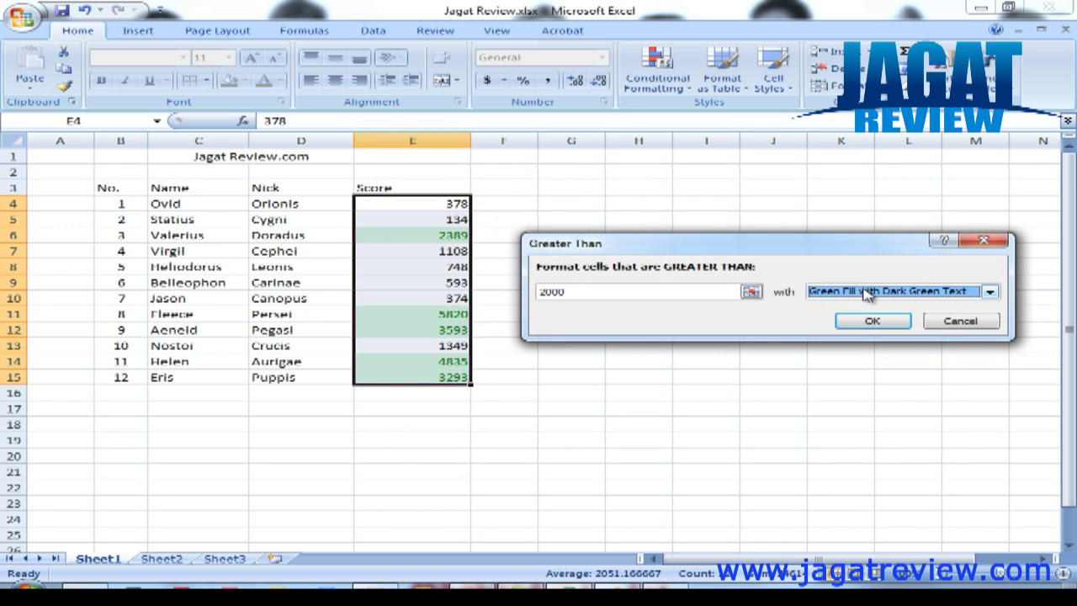
# Apply the green rule to scores above 2000, then reselect E4:E15
pyautogui.click(874, 321)
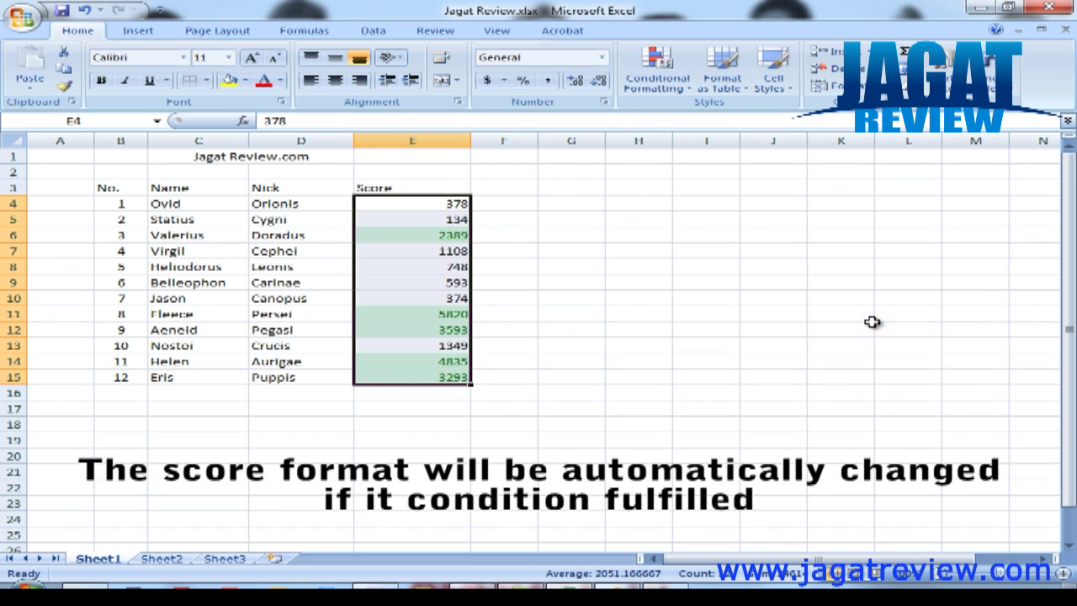
pyautogui.click(768, 313)
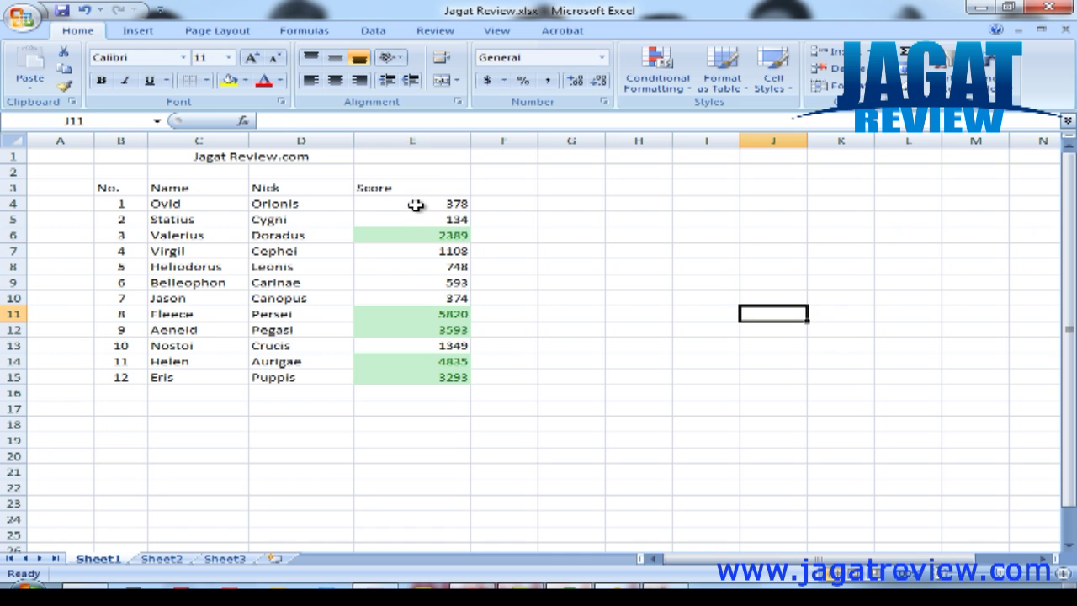
pyautogui.moveTo(413, 205); pyautogui.dragTo(419, 376)
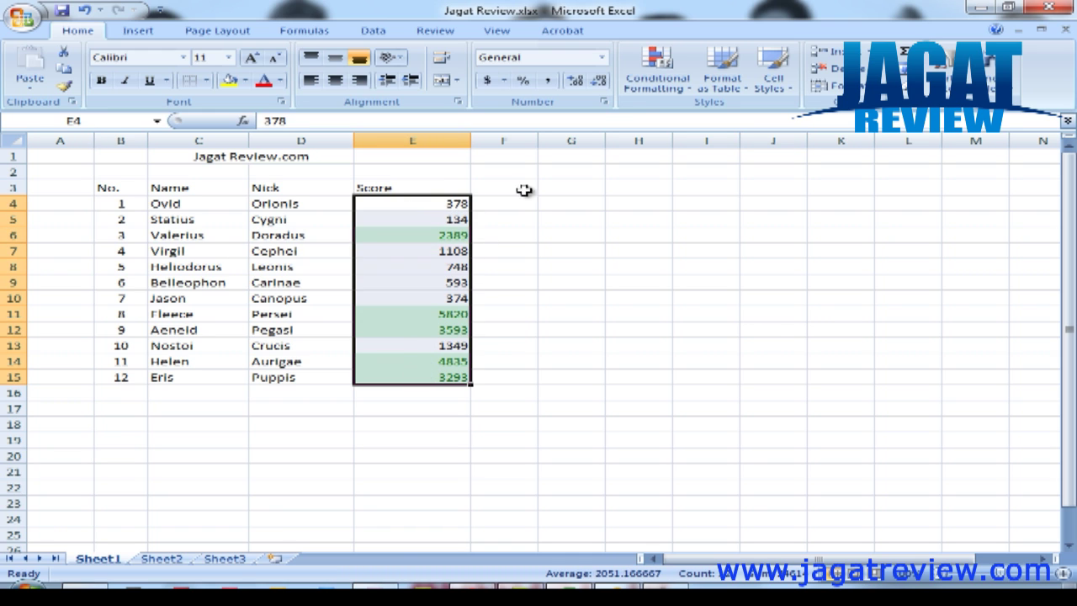
pyautogui.click(661, 84)
pyautogui.moveTo(725, 114)
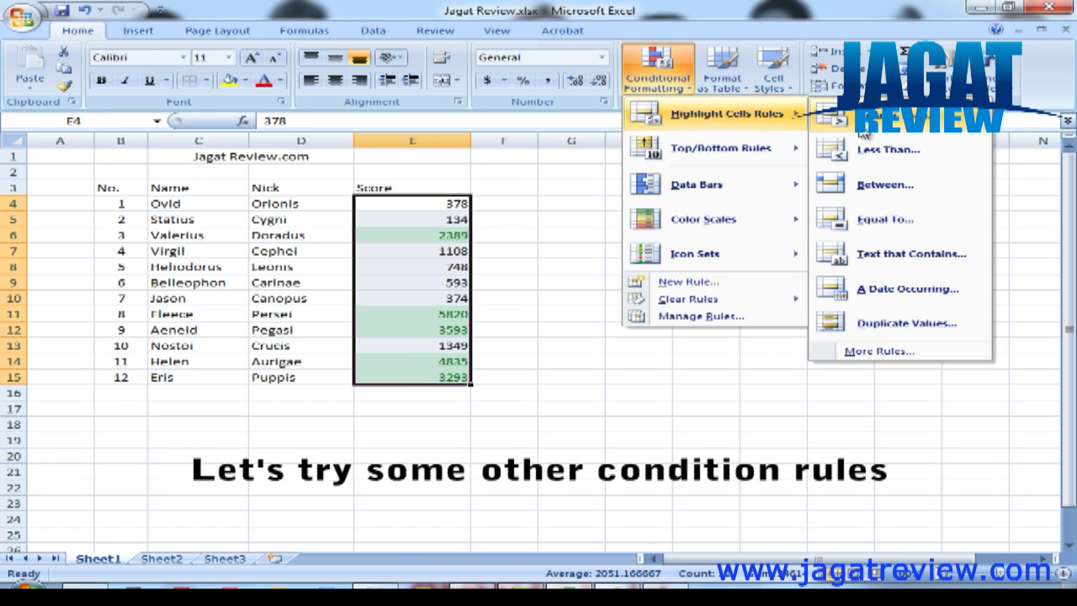
# Add a Less Than 500 rule with Light Red Fill and Dark Red Text
pyautogui.click(875, 152)
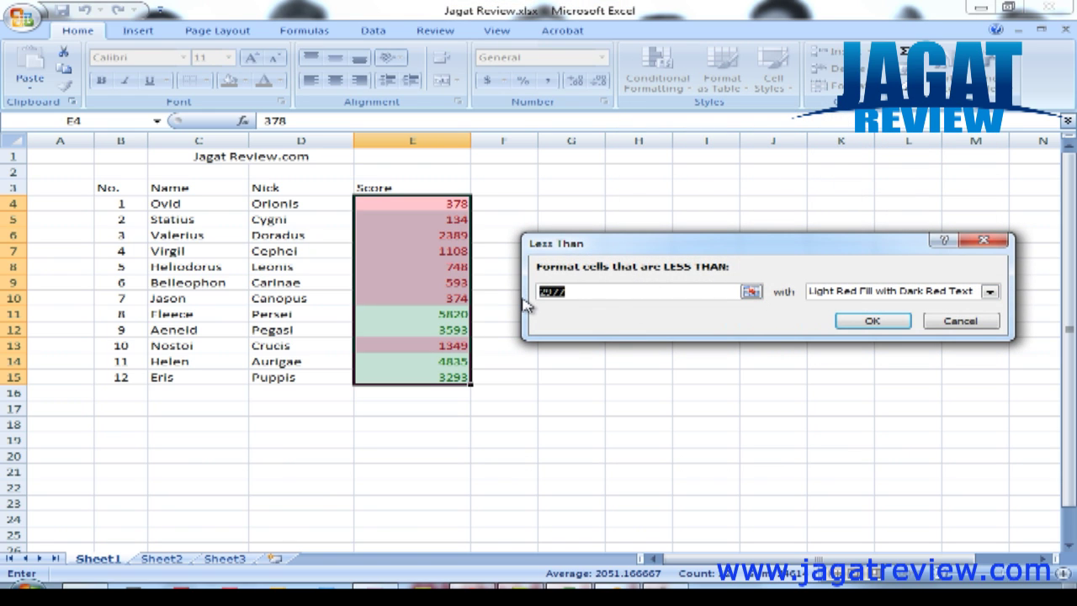
pyautogui.write('500')
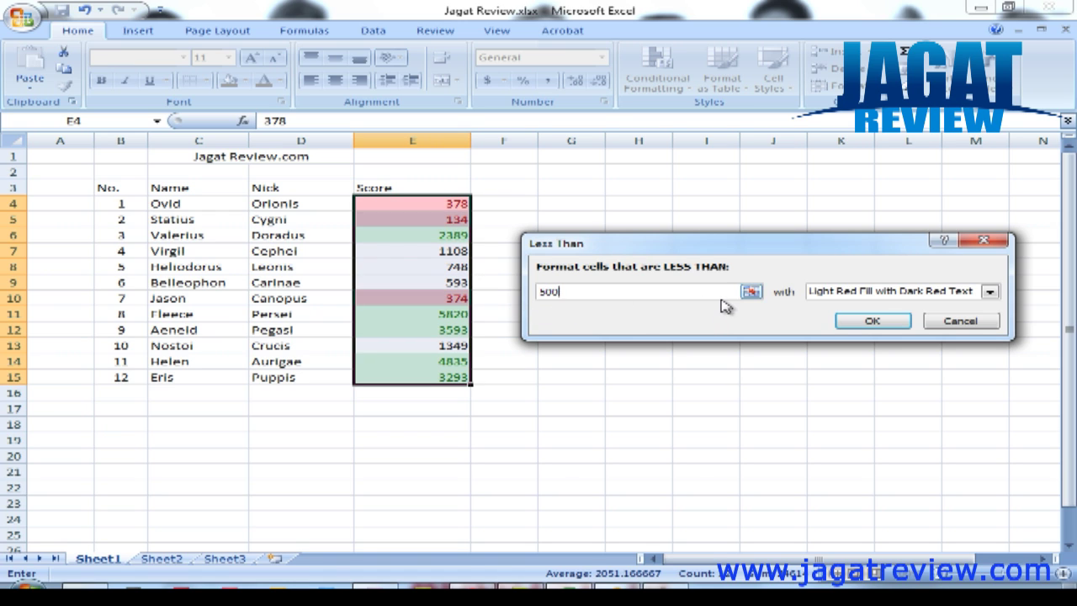
pyautogui.click(871, 324)
pyautogui.click(533, 282)
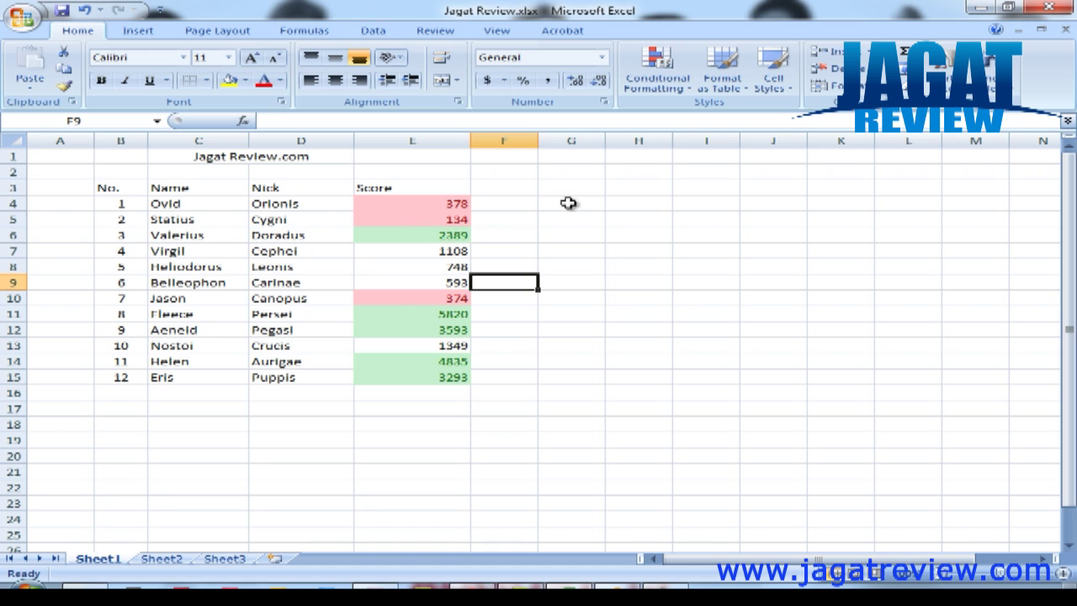
# Reselect E4:E15 and start a Between rule, entering initial bound values
pyautogui.moveTo(379, 211); pyautogui.dragTo(415, 377)
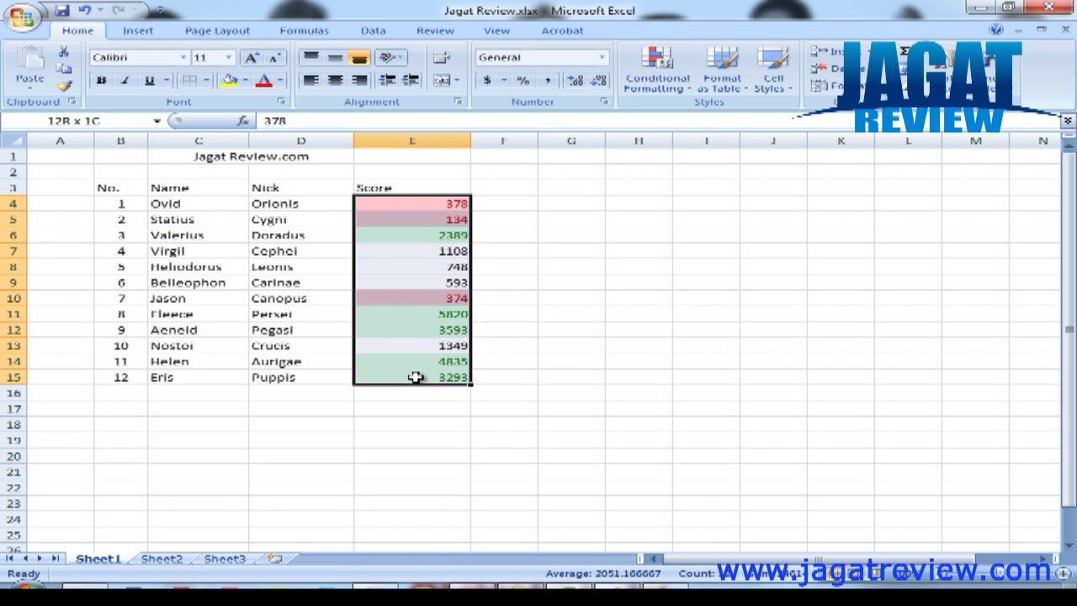
pyautogui.click(665, 78)
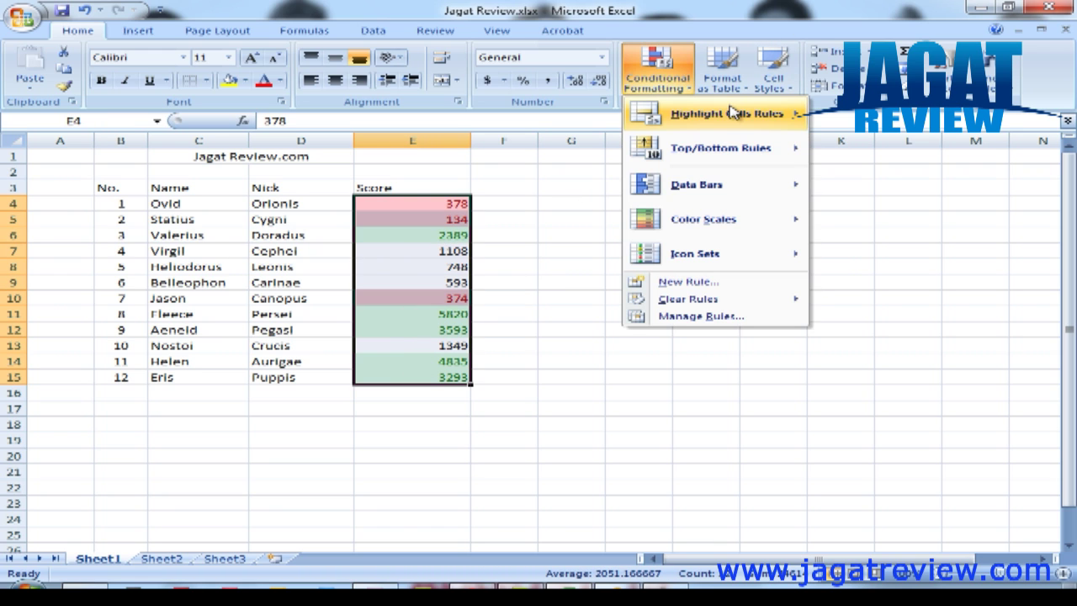
pyautogui.moveTo(726, 113)
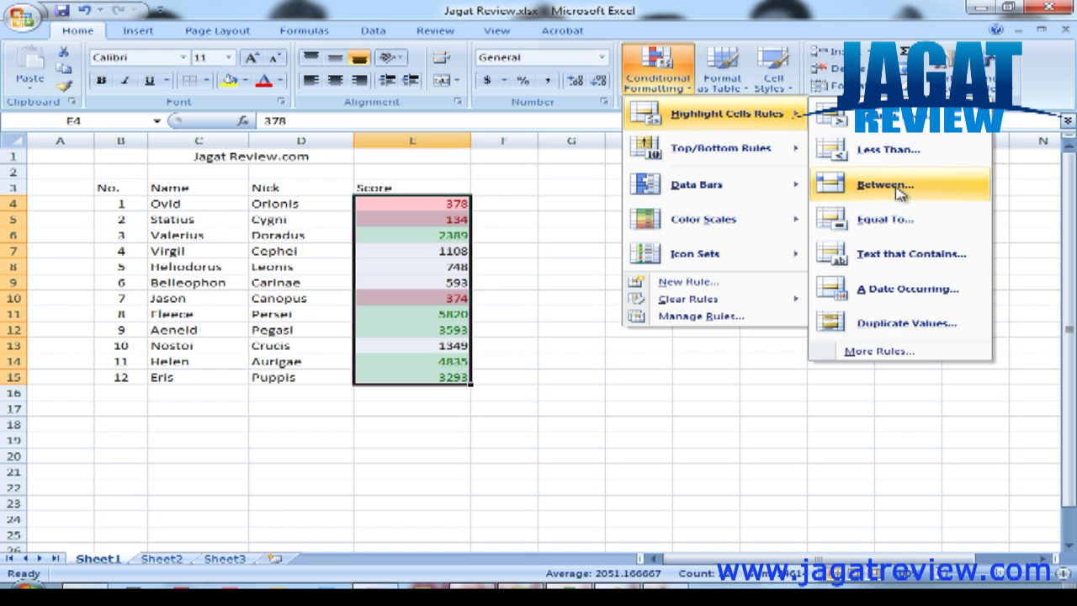
pyautogui.click(883, 190)
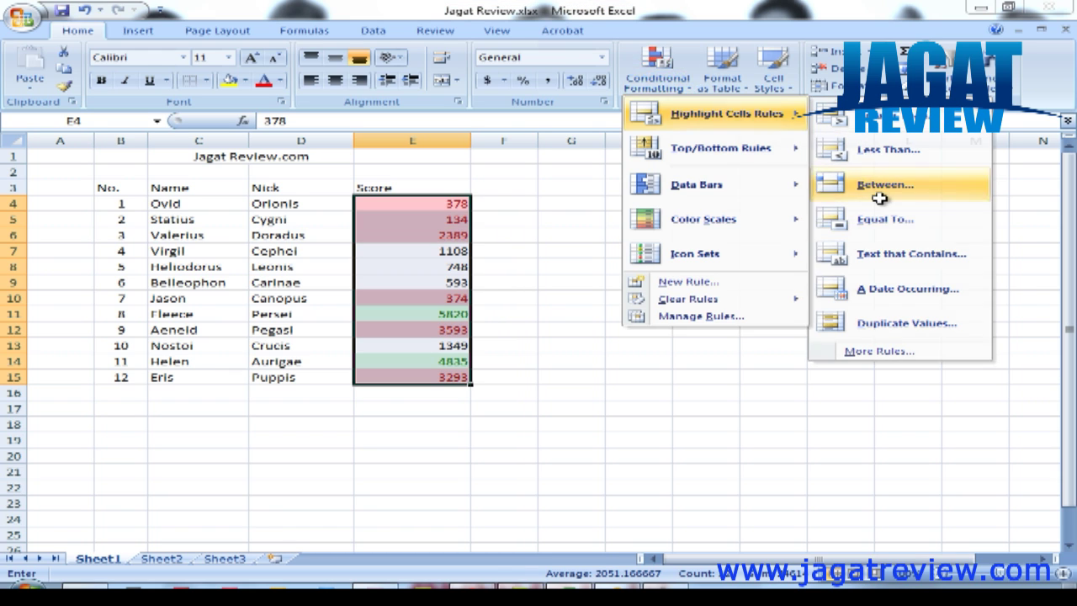
pyautogui.moveTo(714, 241); pyautogui.dragTo(745, 233)
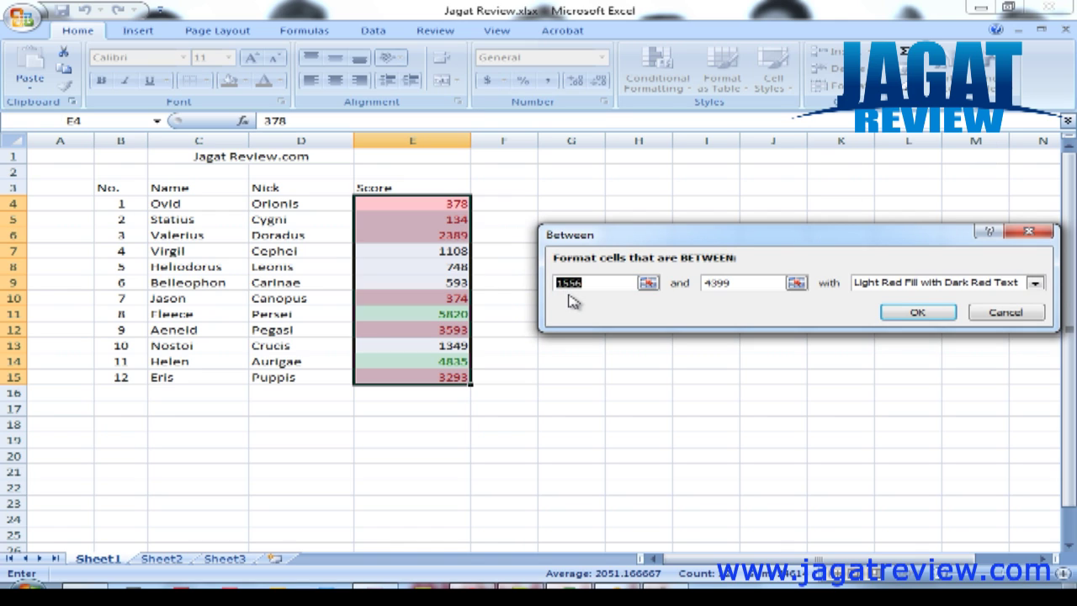
pyautogui.write('2')
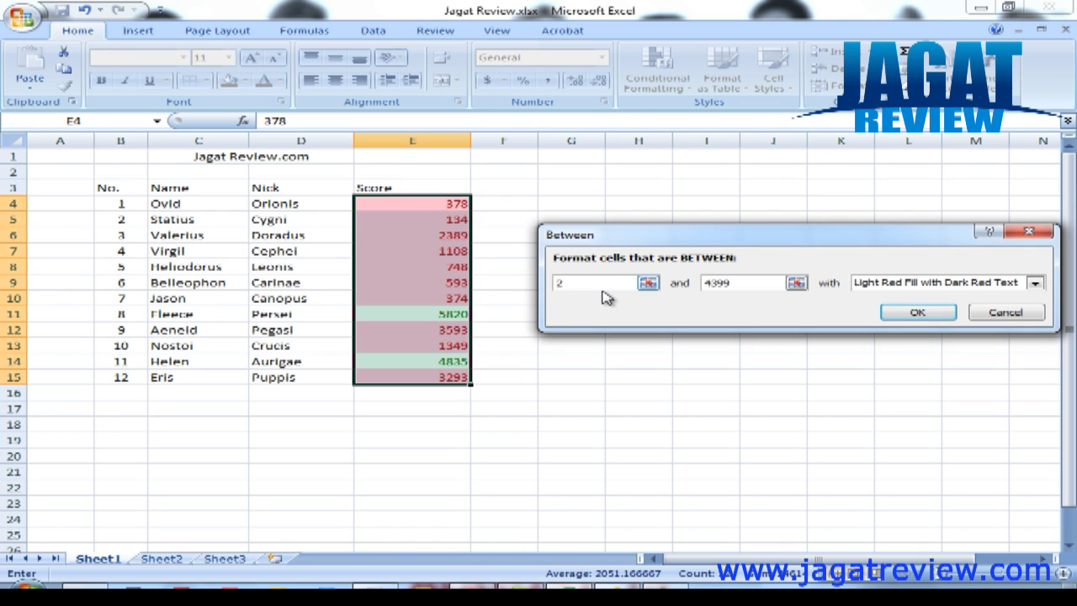
pyautogui.write('000')
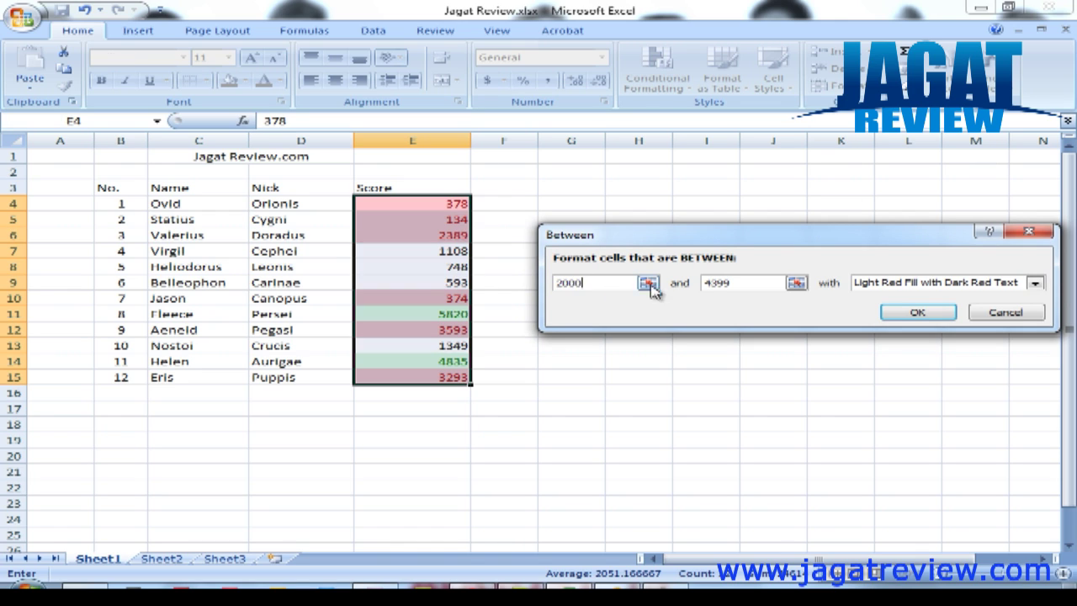
pyautogui.moveTo(746, 283); pyautogui.dragTo(699, 290)
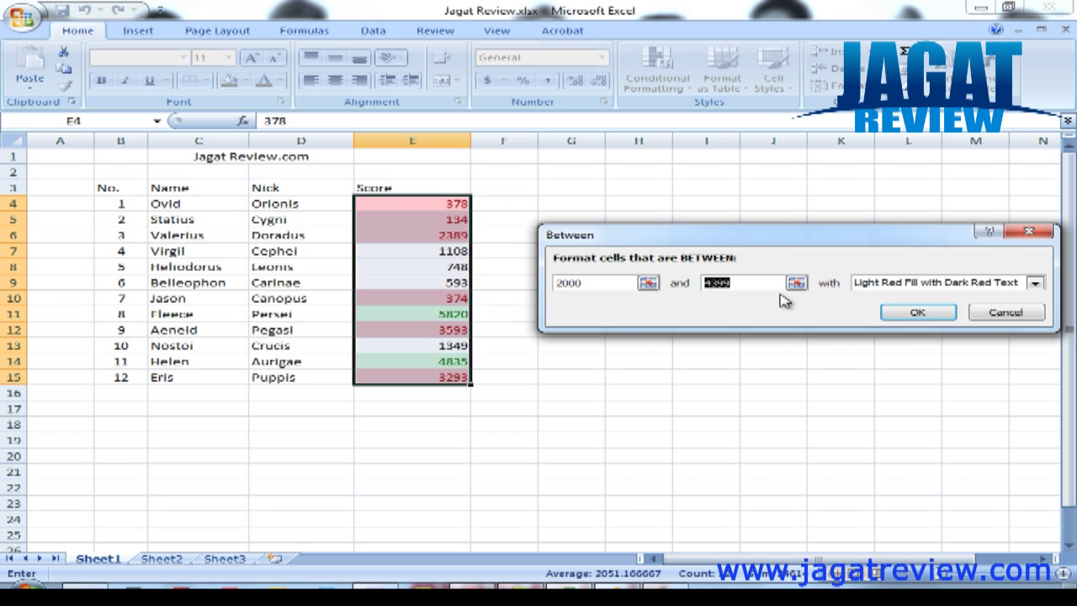
pyautogui.write('800')
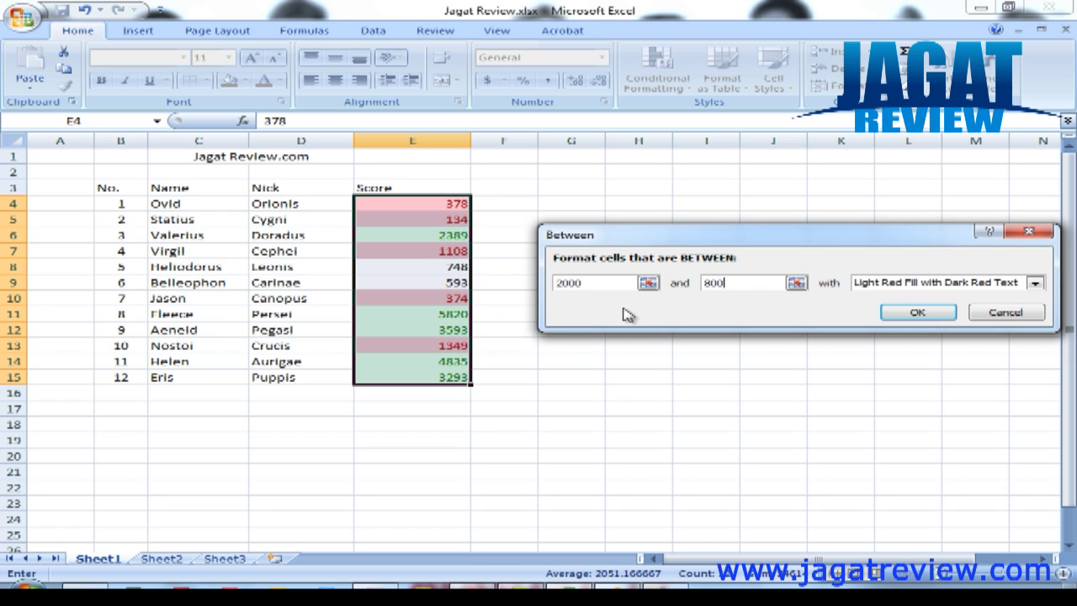
# Choose Yellow Fill with Dark Yellow Text, set bounds 800 and 2000, and apply
pyautogui.click(1035, 284)
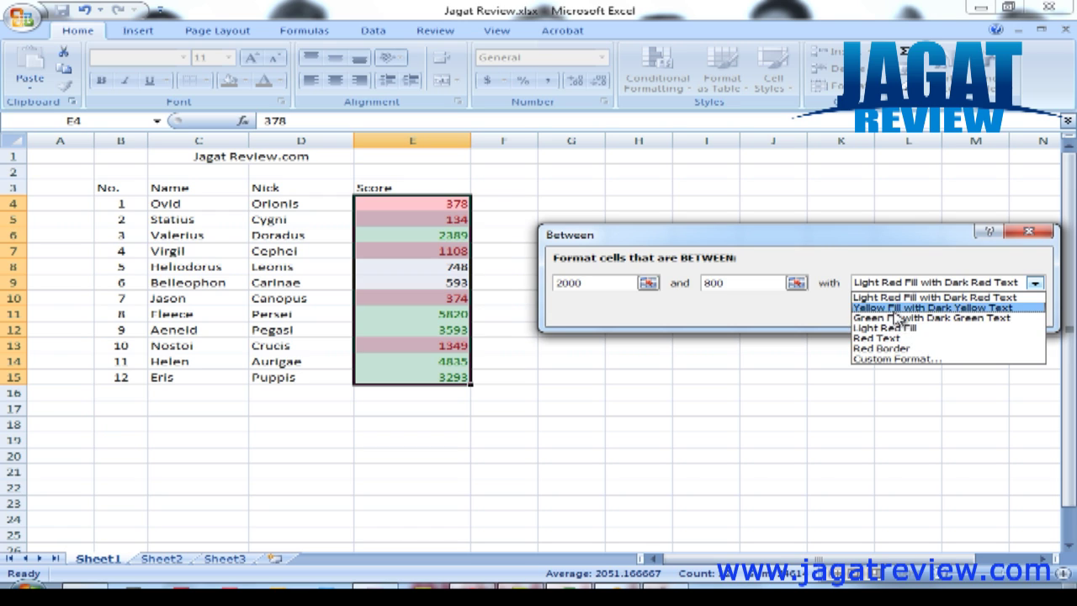
pyautogui.click(925, 307)
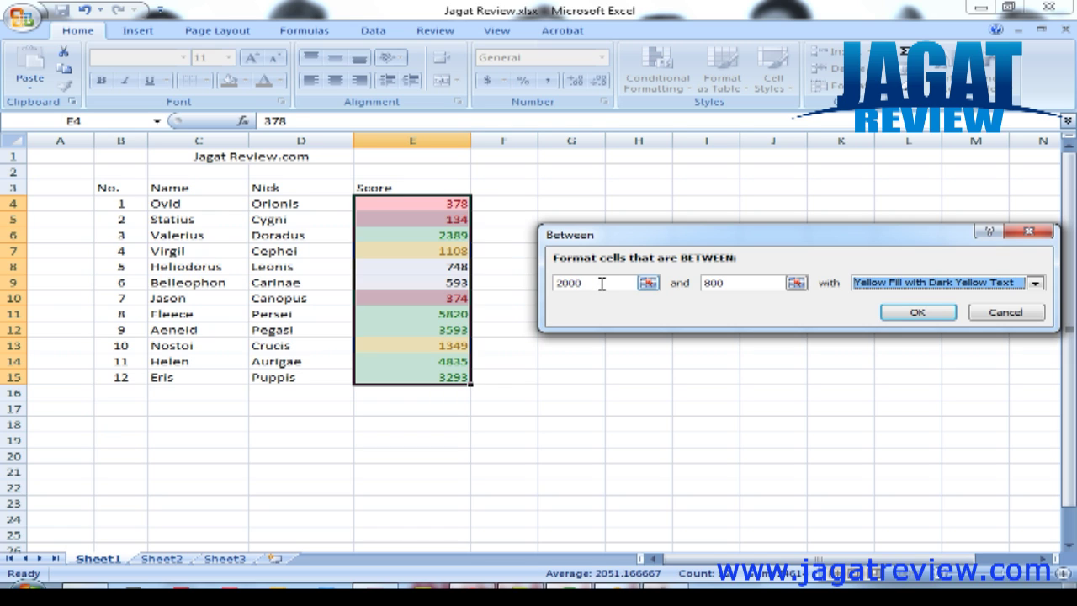
pyautogui.moveTo(585, 286); pyautogui.dragTo(549, 286)
pyautogui.write('800')
pyautogui.moveTo(729, 285); pyautogui.dragTo(678, 289)
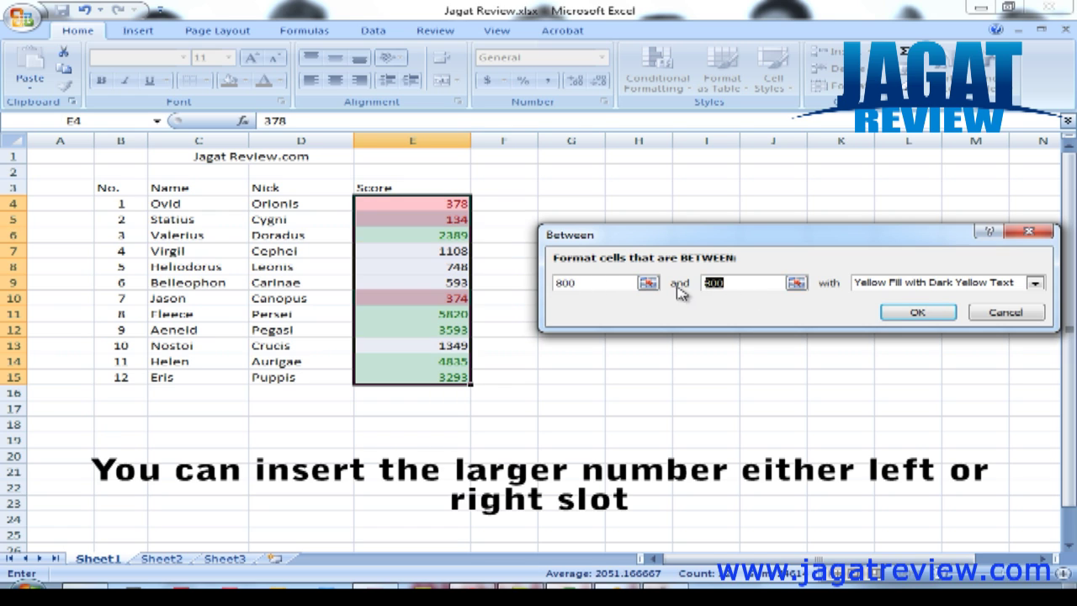
pyautogui.write('2000')
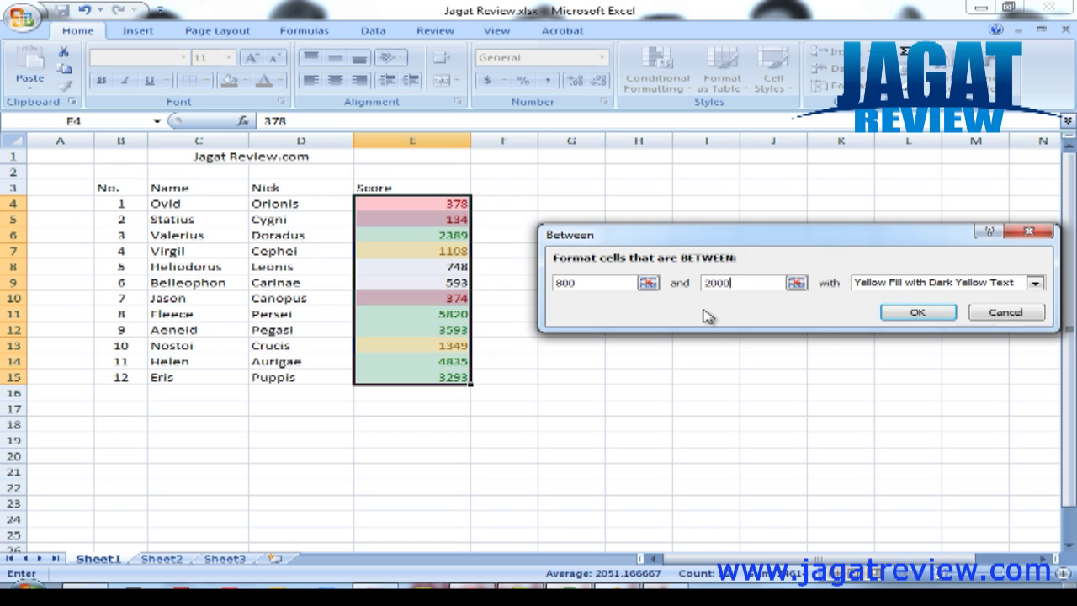
pyautogui.click(939, 313)
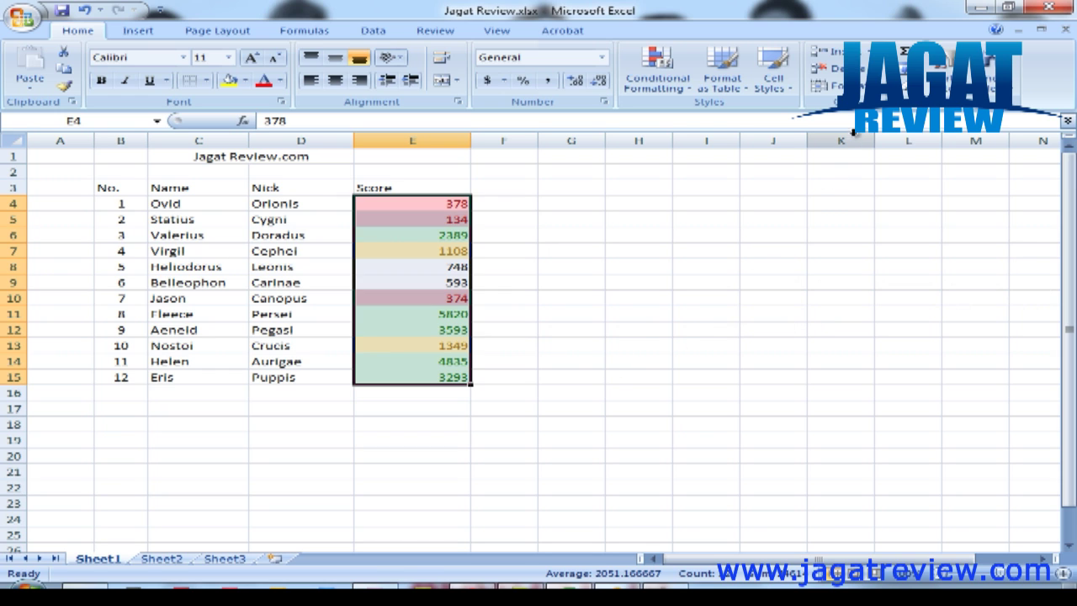
# Select the names in C4:C15 for conditional formatting
pyautogui.click(658, 81)
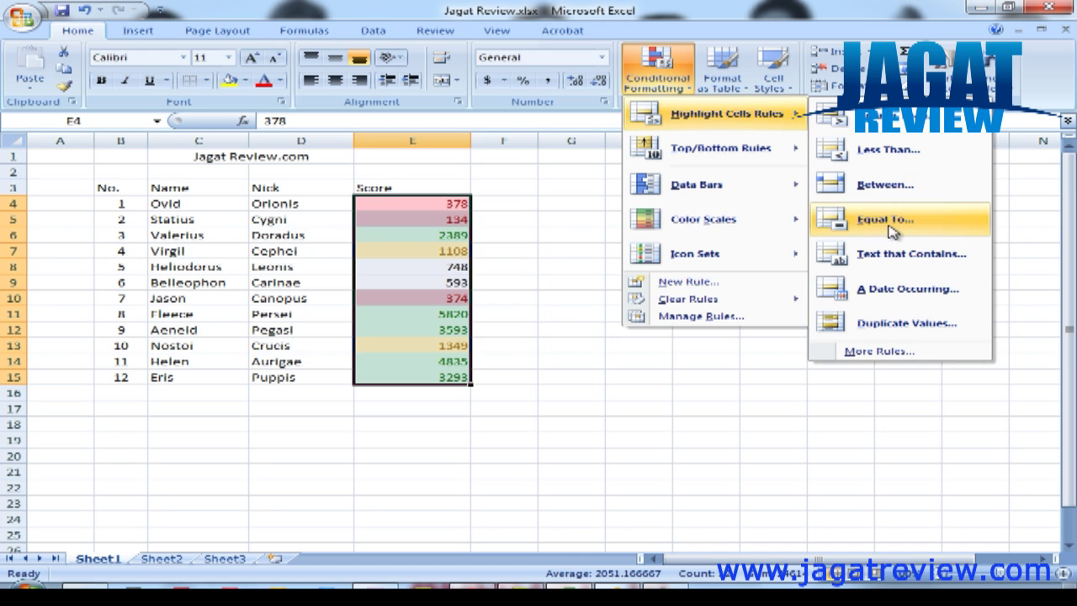
pyautogui.moveTo(725, 114)
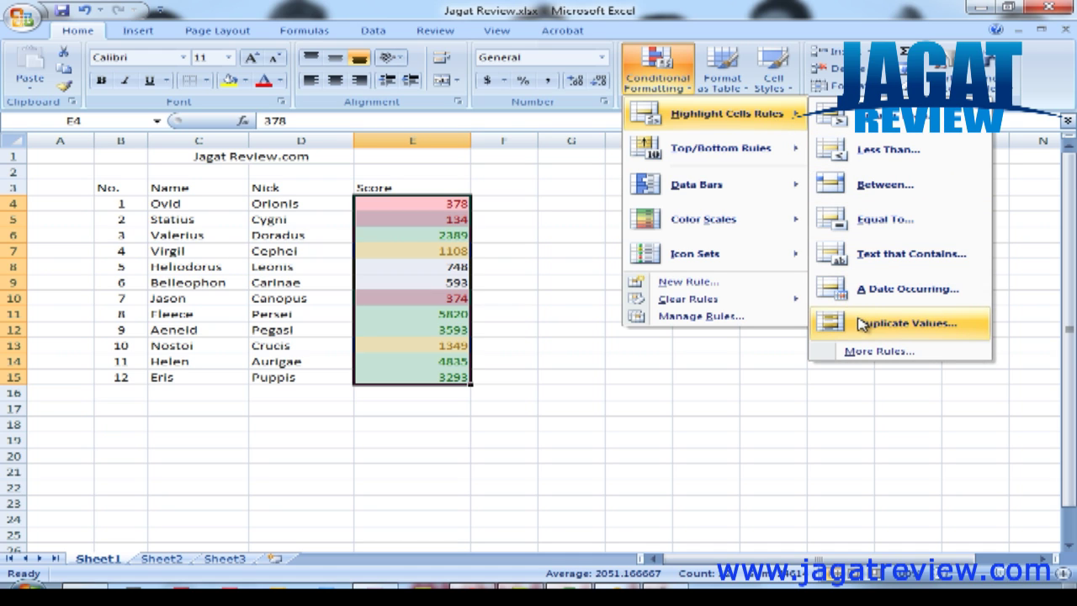
pyautogui.click(269, 227)
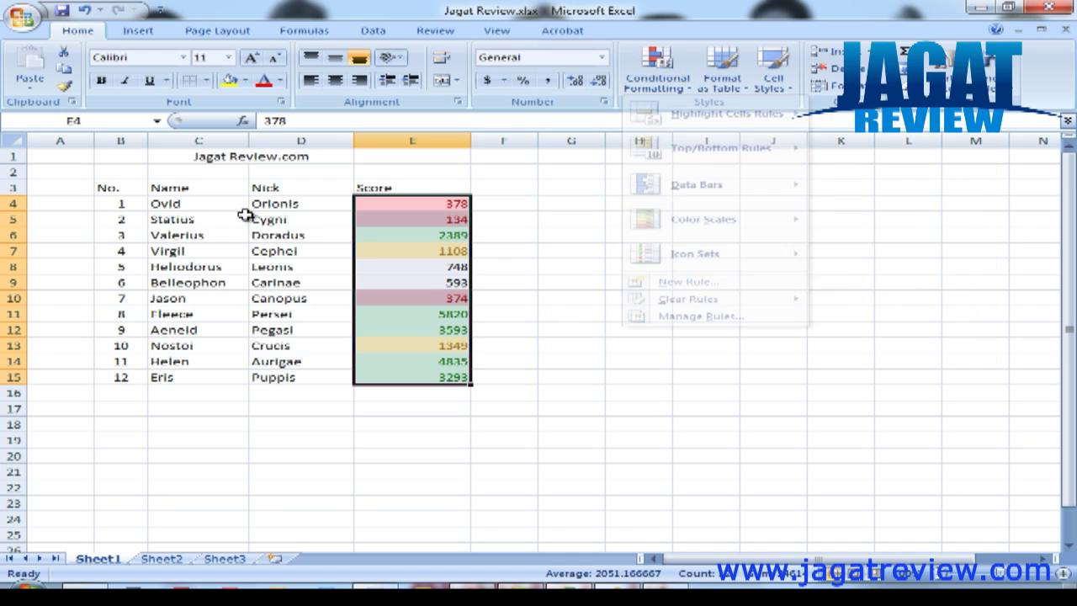
pyautogui.moveTo(218, 204); pyautogui.dragTo(181, 377)
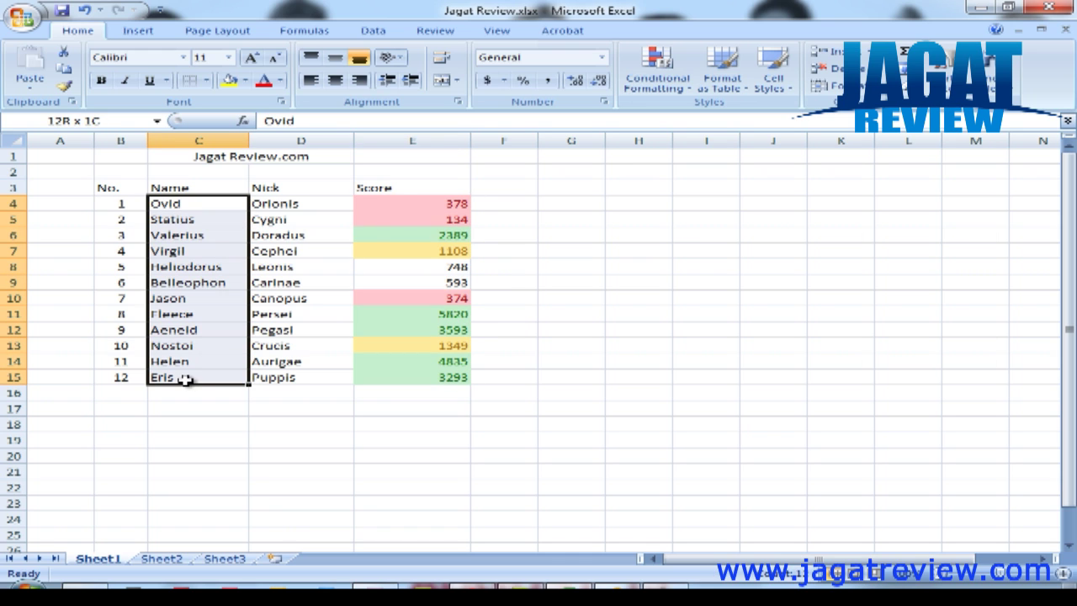
pyautogui.click(690, 89)
pyautogui.moveTo(726, 113)
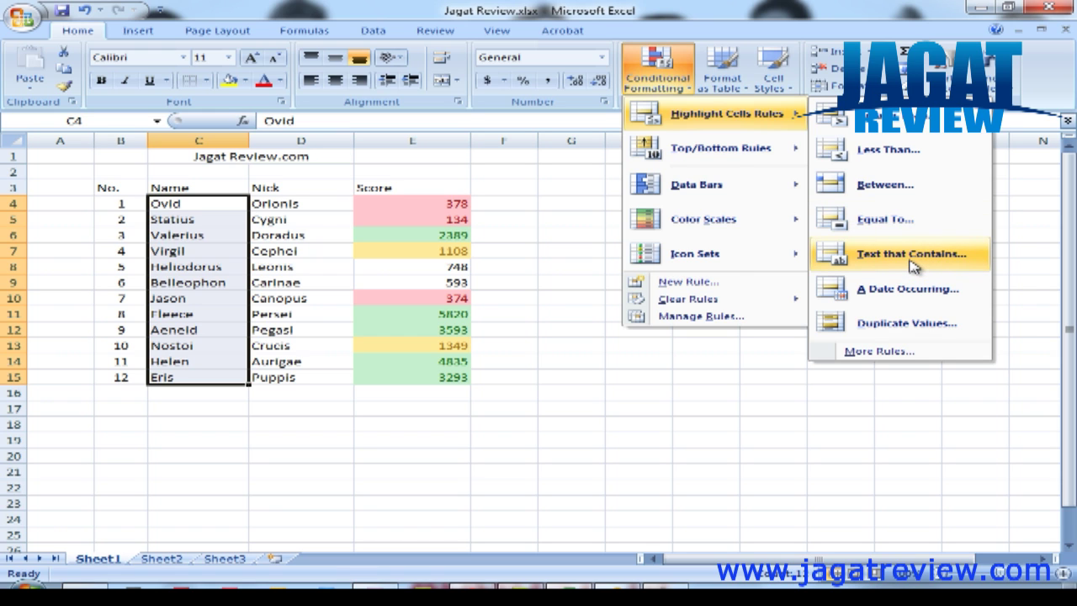
# Try a Text that Contains rule with 'oea', then cancel it
pyautogui.click(913, 266)
pyautogui.moveTo(623, 284); pyautogui.dragTo(568, 289)
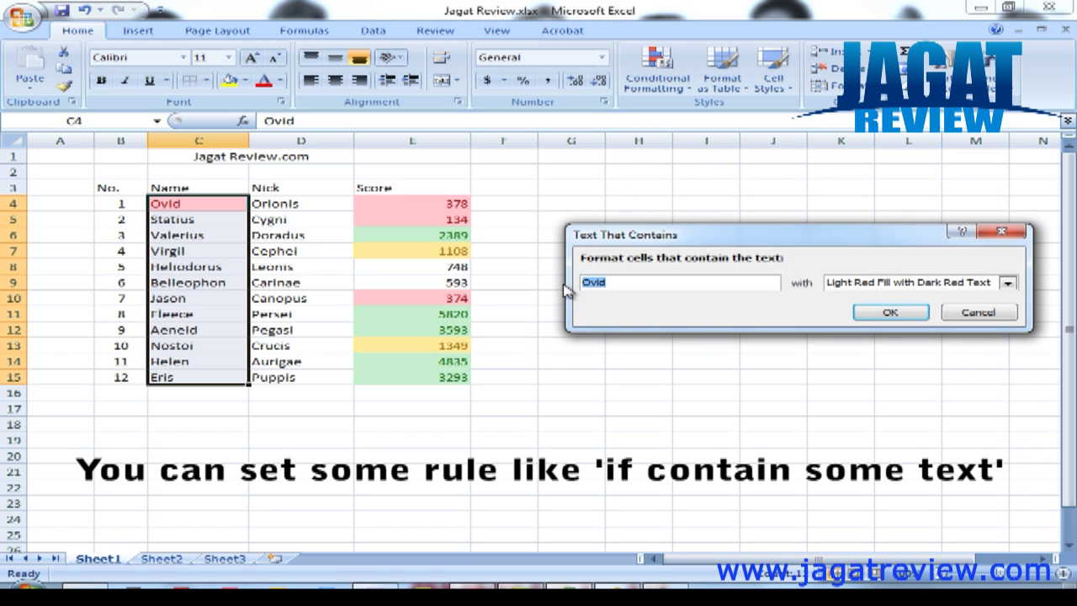
pyautogui.write('o')
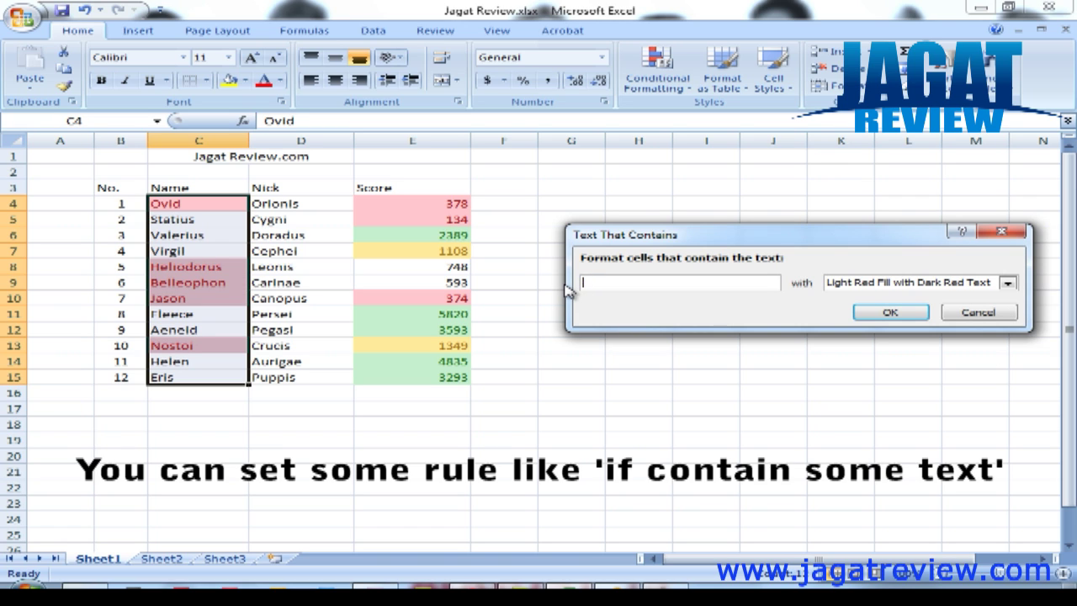
pyautogui.write('e')
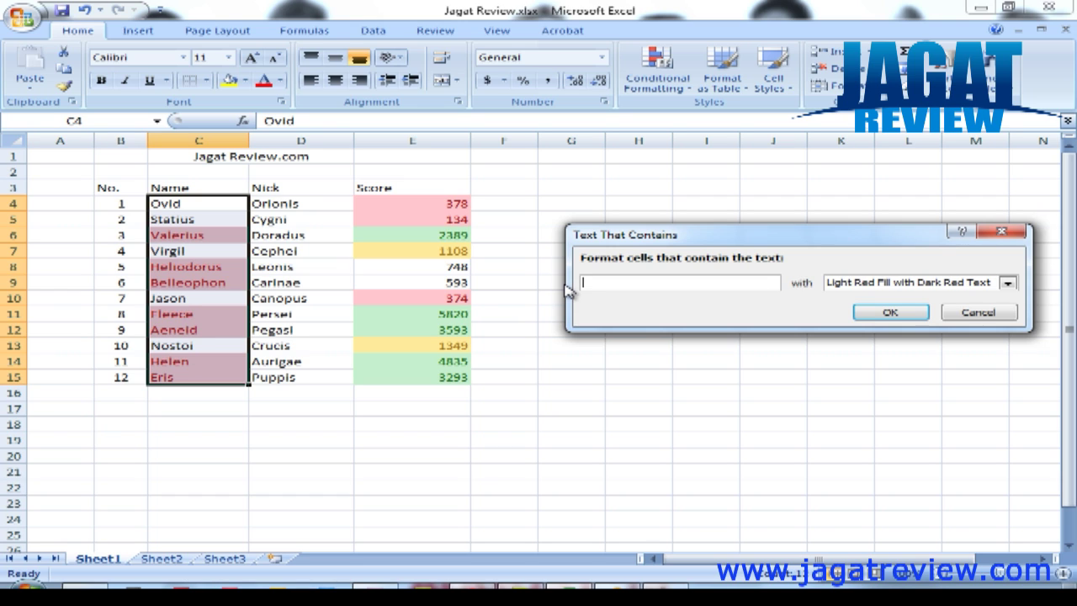
pyautogui.write('a')
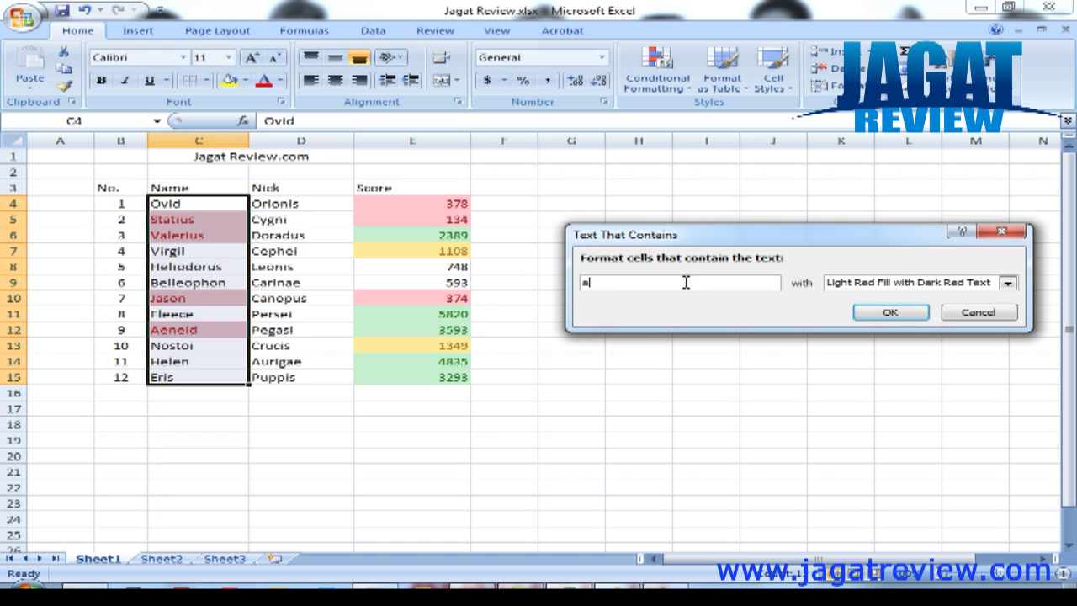
pyautogui.click(1008, 284)
pyautogui.click(1009, 286)
pyautogui.click(977, 313)
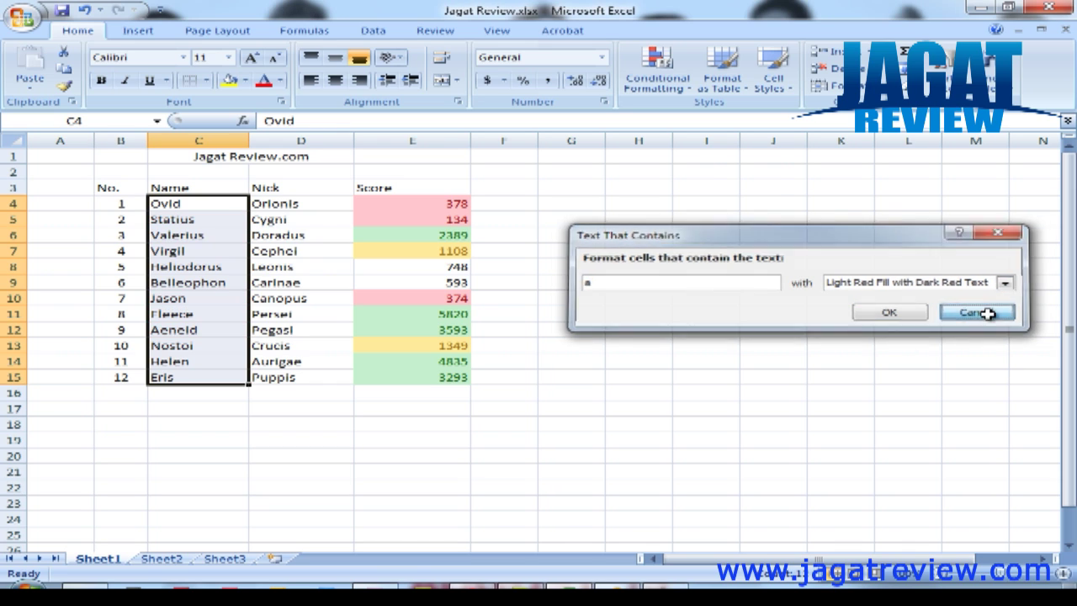
pyautogui.click(679, 82)
pyautogui.moveTo(726, 113)
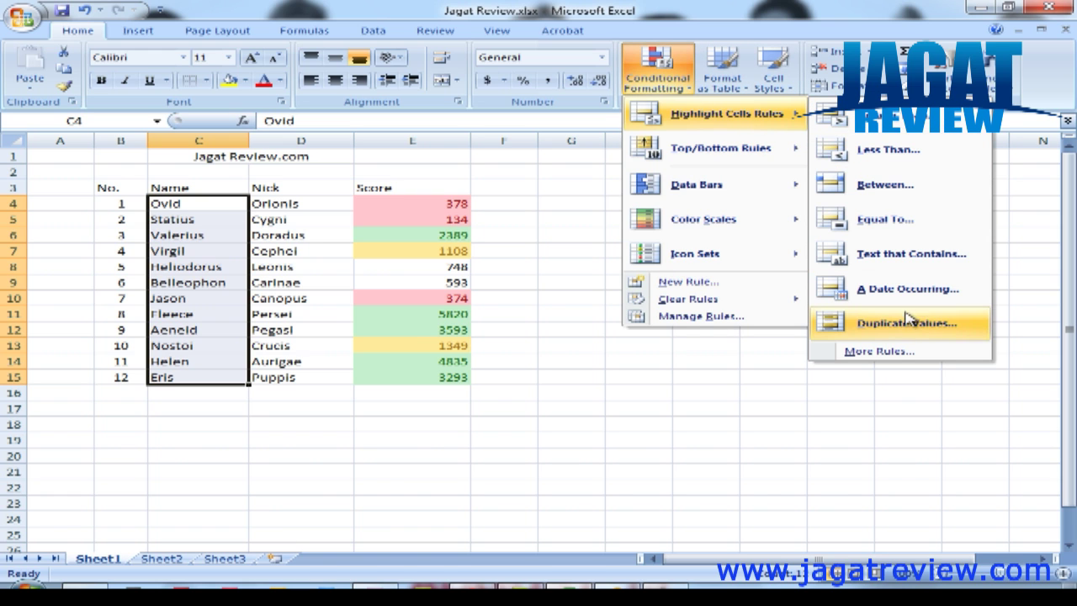
# Highlight duplicate names in light red and change C12 from Aeneid to Jason
pyautogui.click(906, 327)
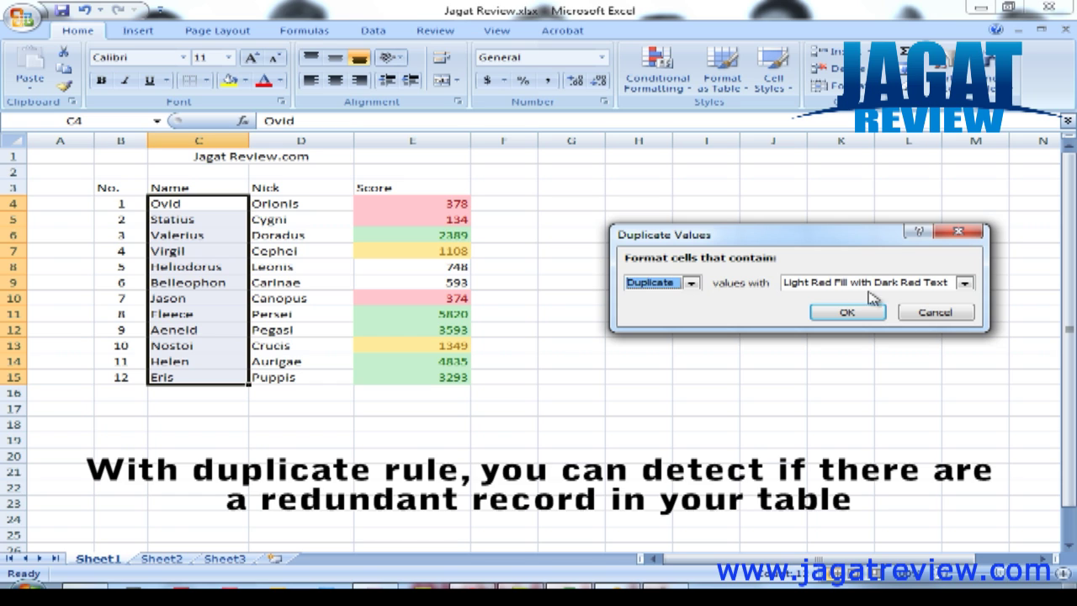
pyautogui.click(845, 312)
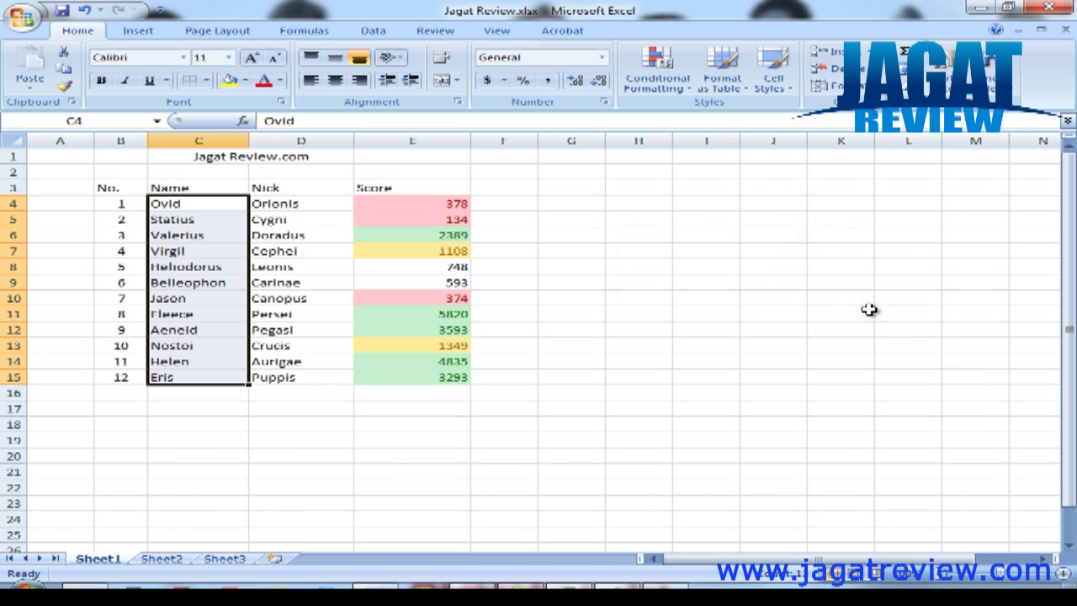
pyautogui.click(199, 331)
pyautogui.write('Jason')
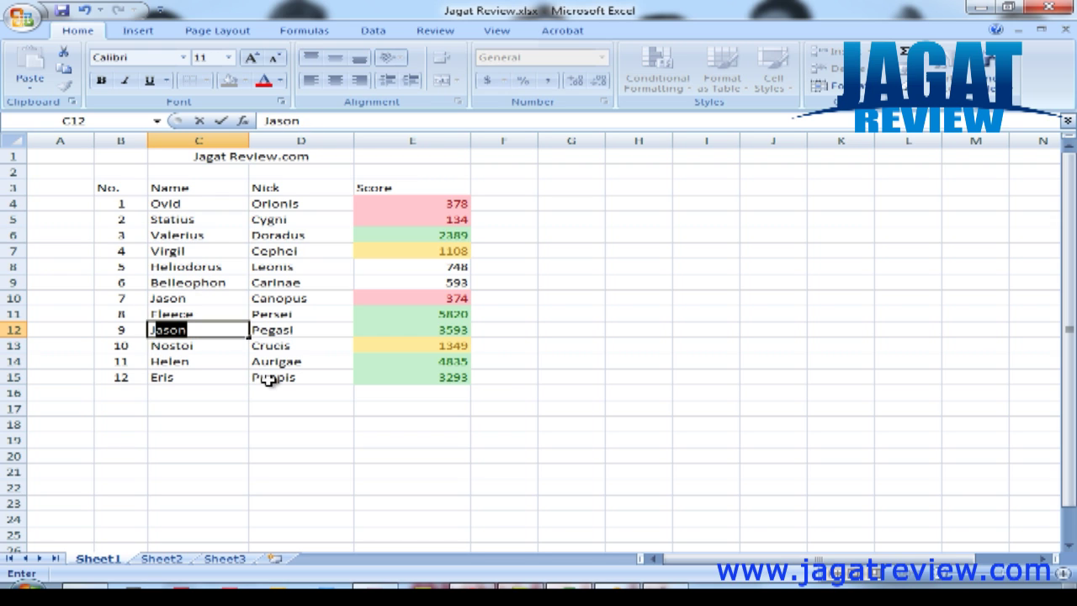
pyautogui.press('Return')
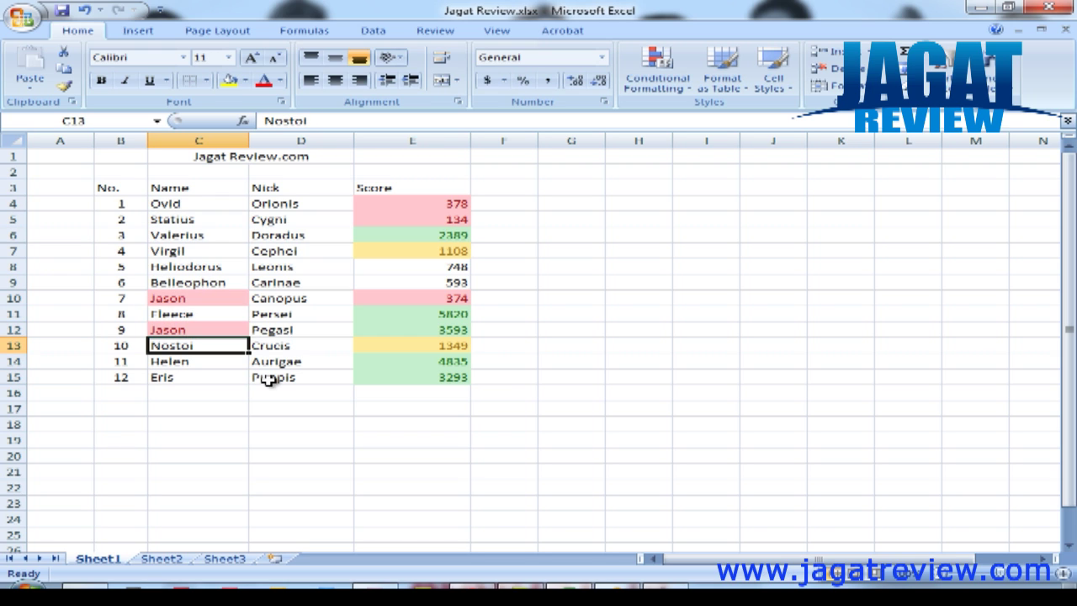
# Select Eris in C15, Fleece in C11, then the nicknames in D4:D15
pyautogui.click(221, 381)
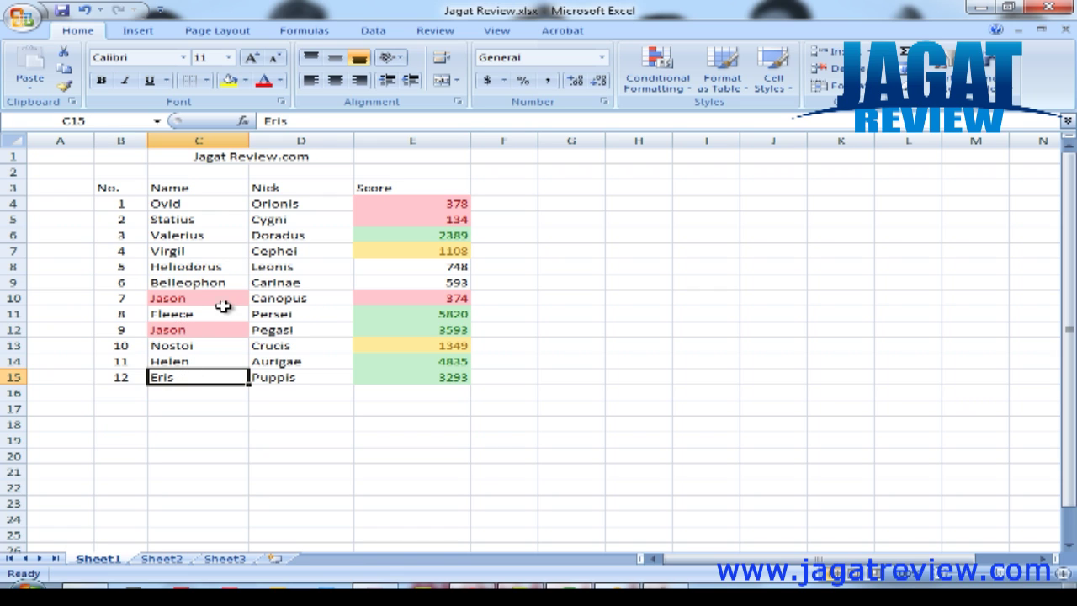
pyautogui.click(220, 314)
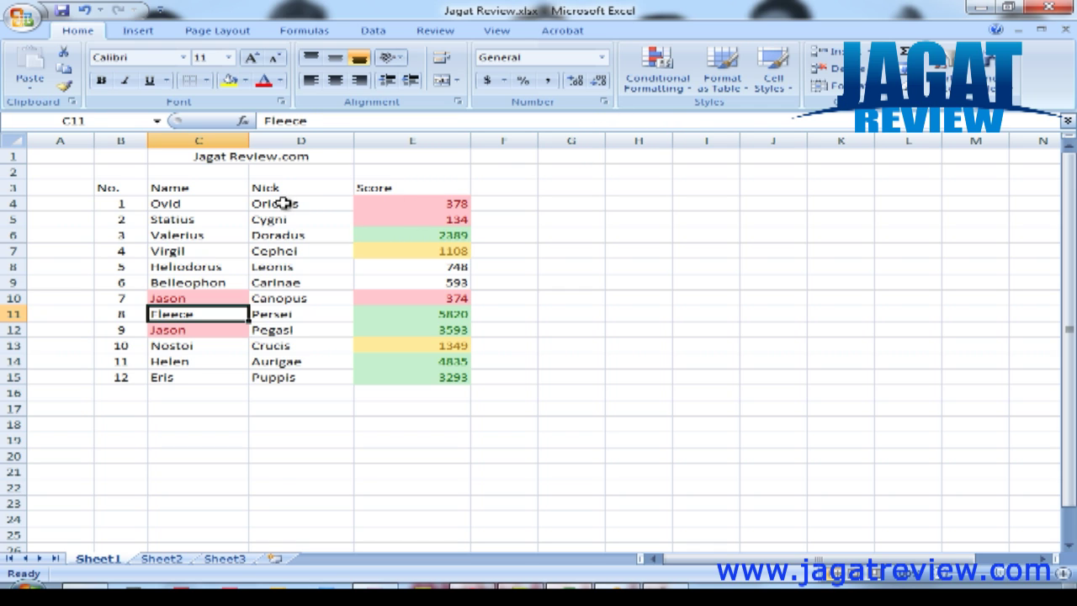
pyautogui.moveTo(264, 204); pyautogui.dragTo(271, 376)
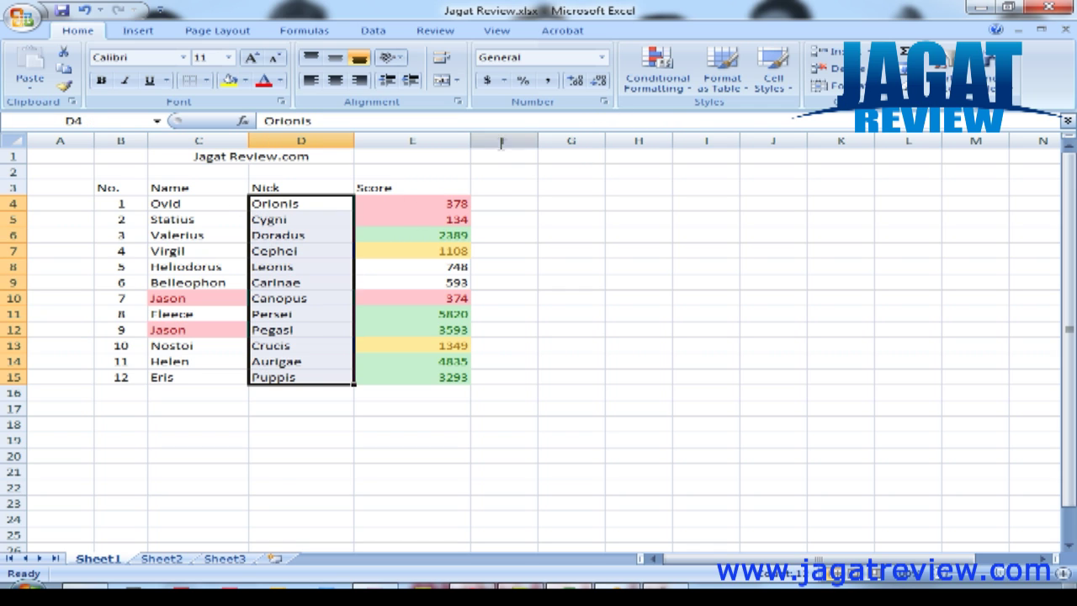
# Apply a Top 10 Items rule with Red Border to the scores in E4:E15
pyautogui.click(662, 78)
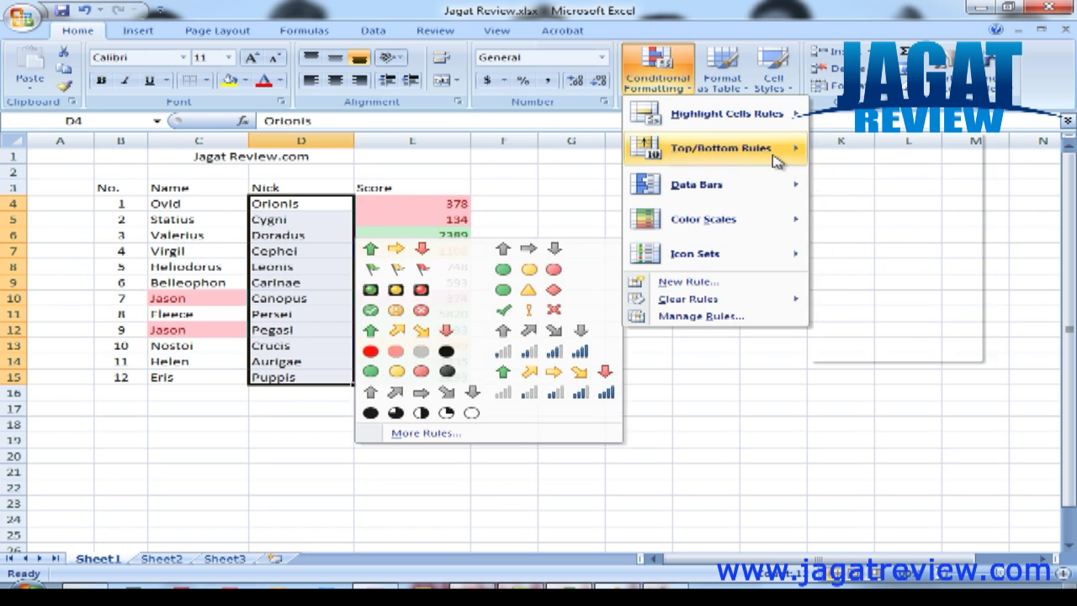
pyautogui.moveTo(721, 148)
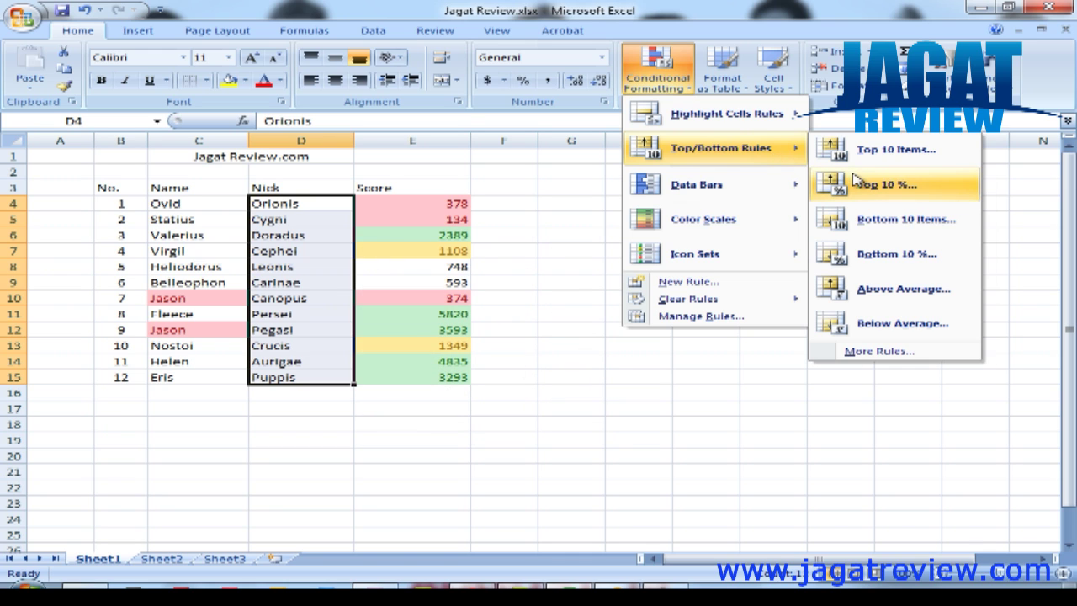
pyautogui.click(398, 198)
pyautogui.moveTo(396, 204); pyautogui.dragTo(383, 379)
pyautogui.click(672, 99)
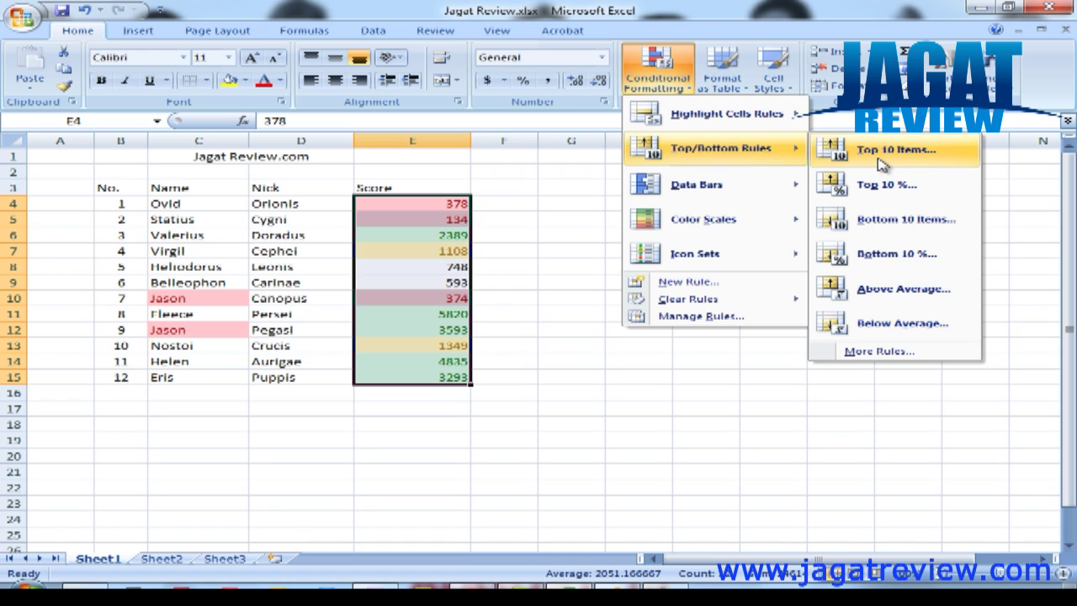
pyautogui.click(882, 165)
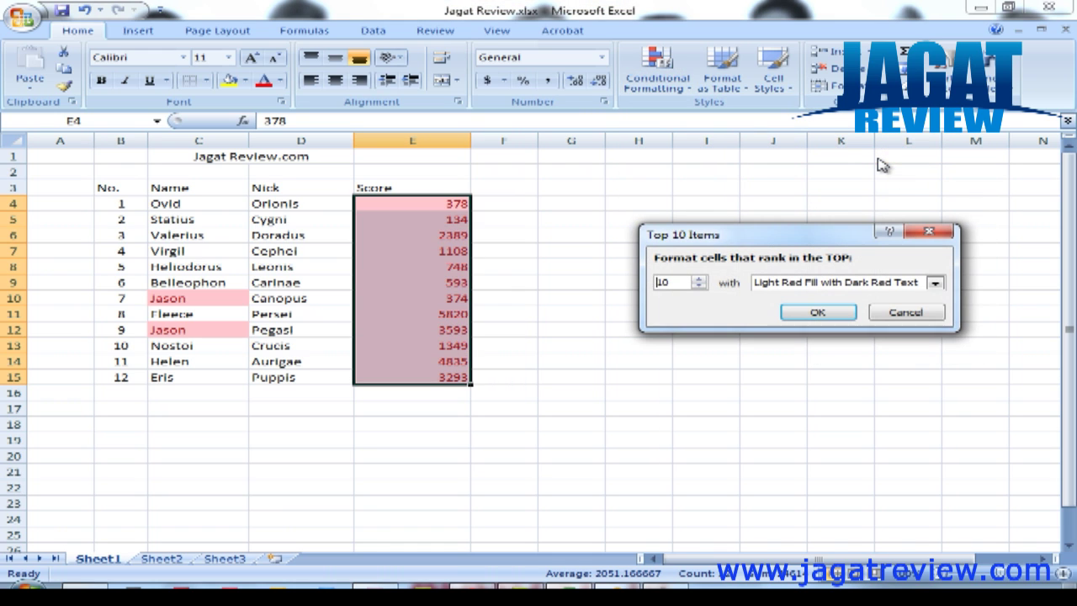
pyautogui.click(935, 286)
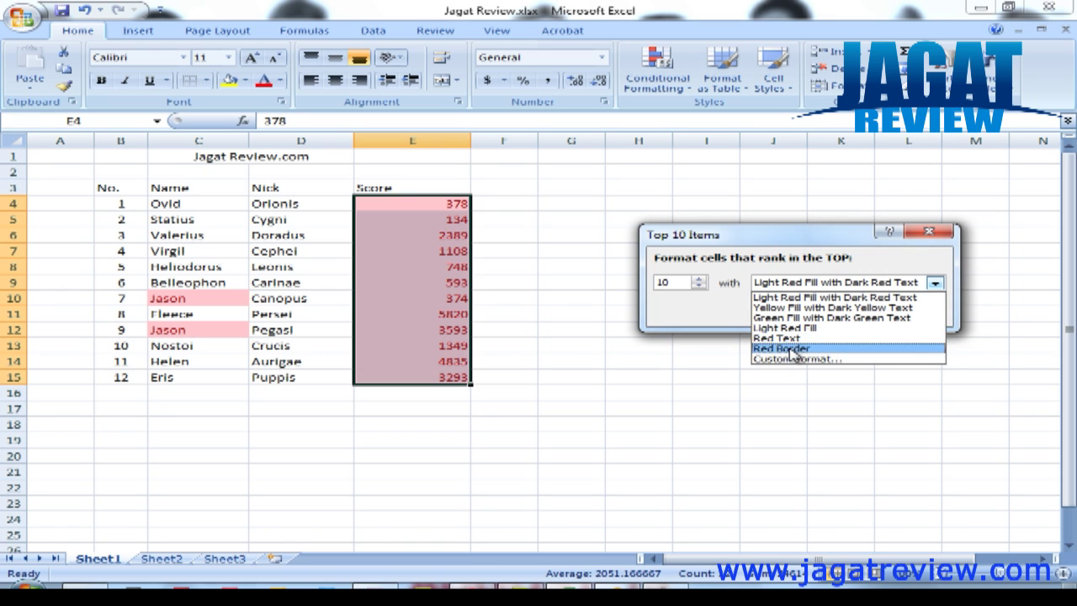
pyautogui.click(793, 350)
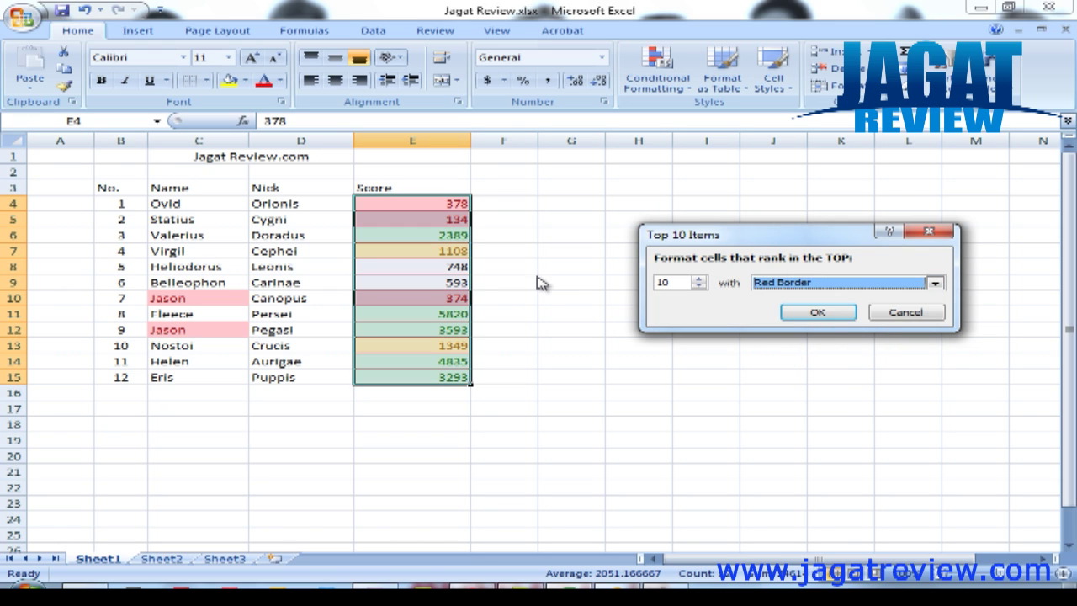
pyautogui.click(817, 312)
pyautogui.click(569, 283)
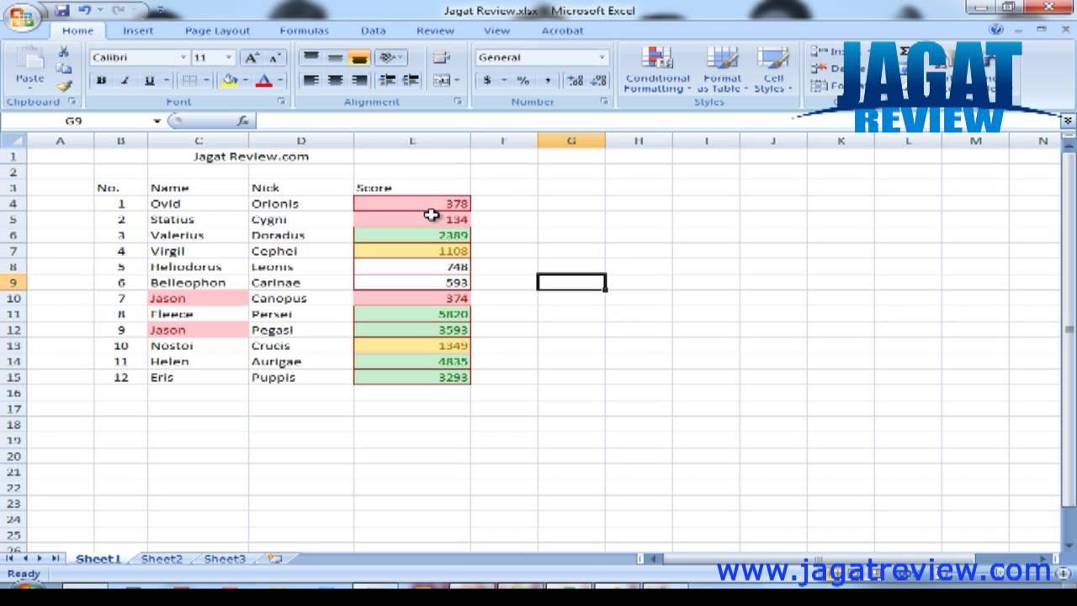
# Clear rules from the selected scores E4:E15, then from the entire sheet
pyautogui.click(402, 205)
pyautogui.moveTo(402, 204)
pyautogui.mouseDown()
pyautogui.moveTo(392, 315)
pyautogui.moveTo(404, 379)
pyautogui.mouseUp()
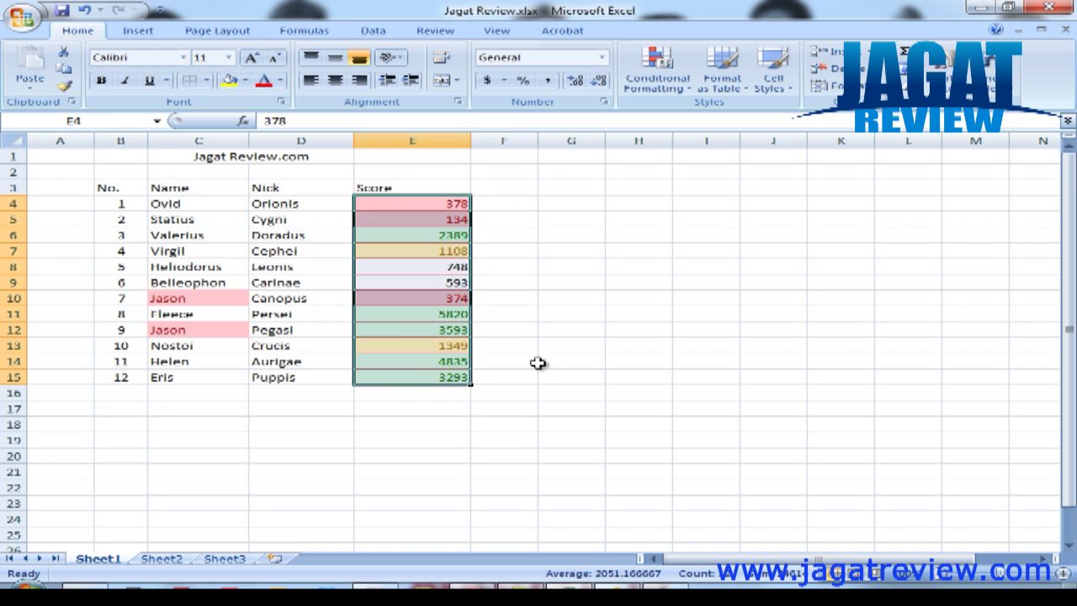
pyautogui.click(502, 352)
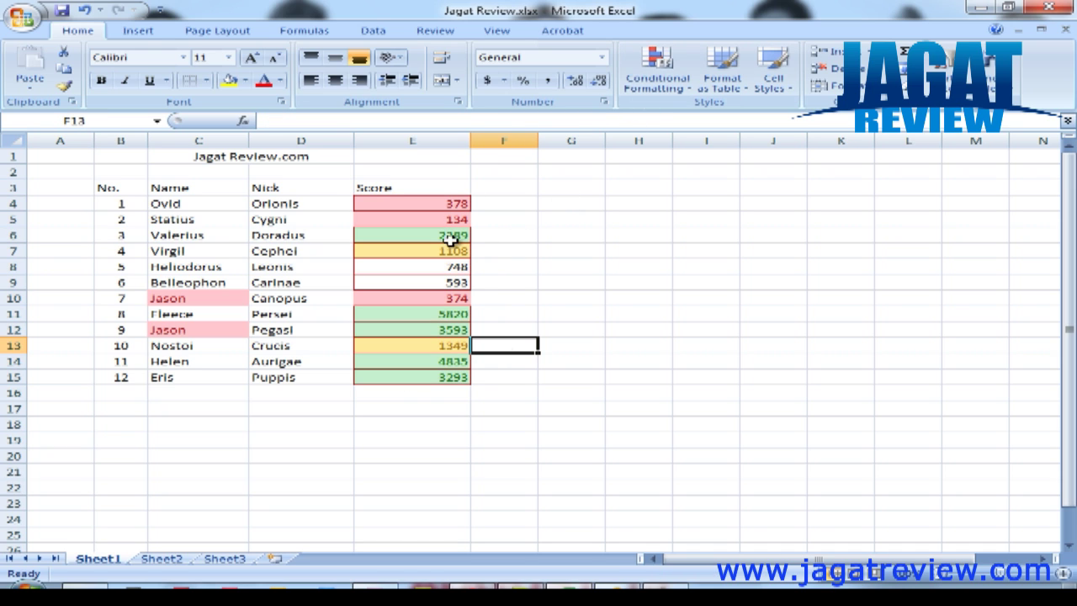
pyautogui.moveTo(409, 203); pyautogui.dragTo(402, 380)
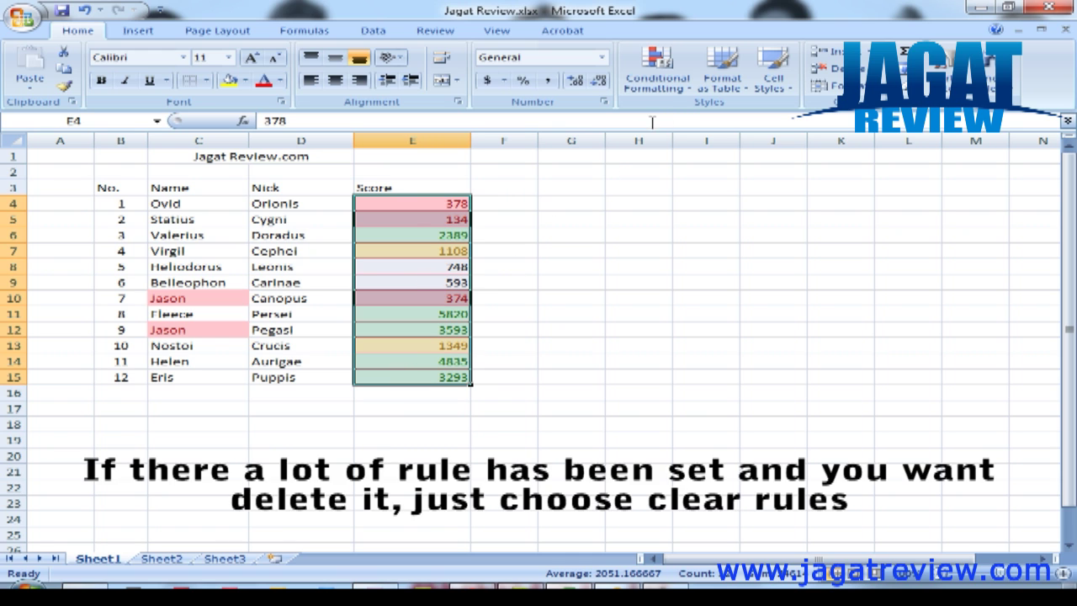
pyautogui.click(680, 89)
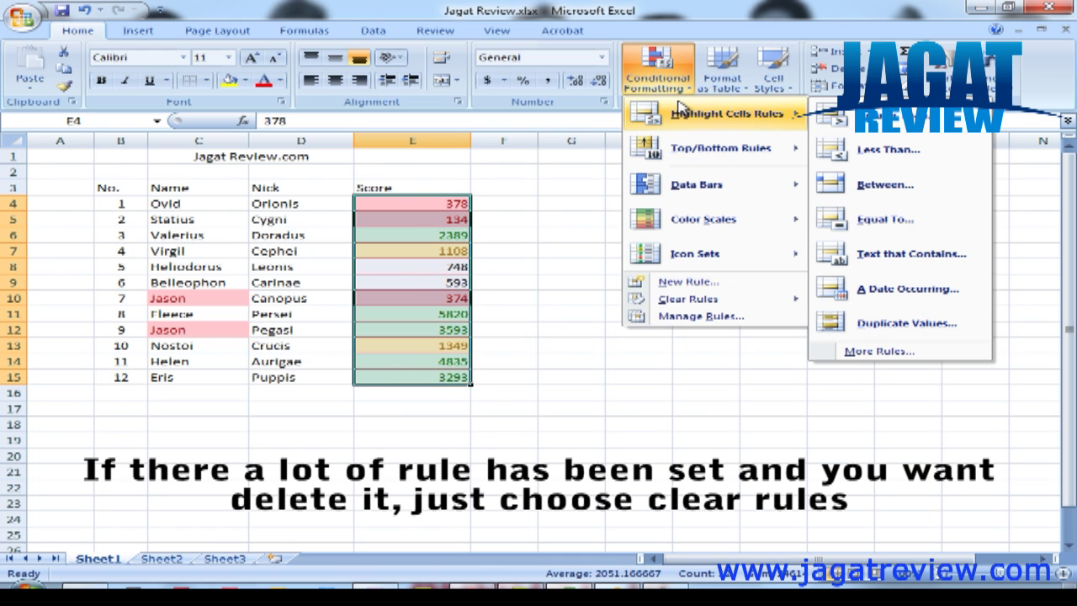
pyautogui.moveTo(688, 298)
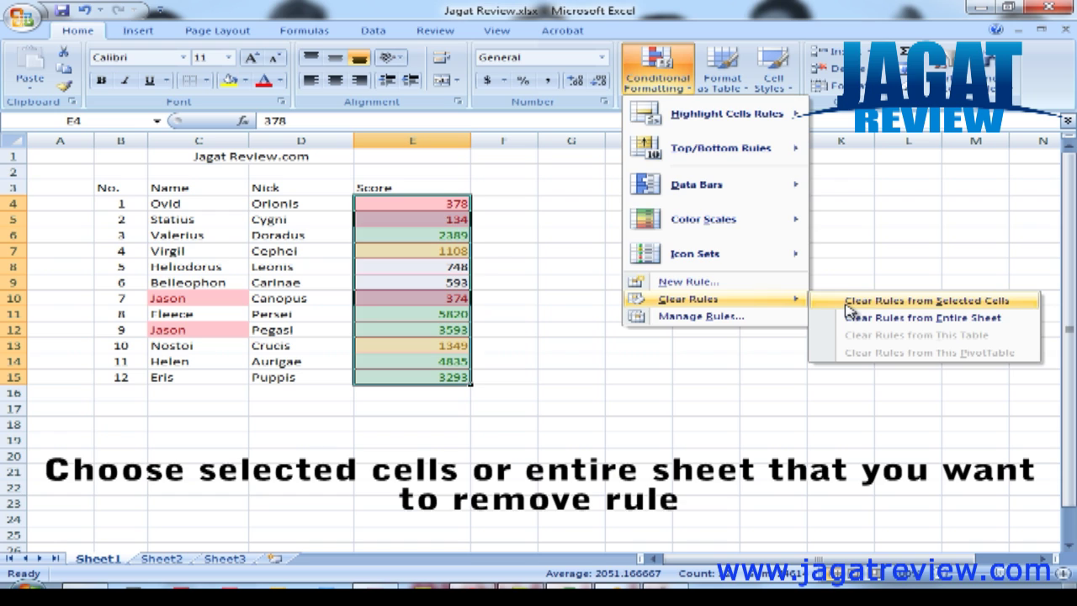
pyautogui.click(847, 308)
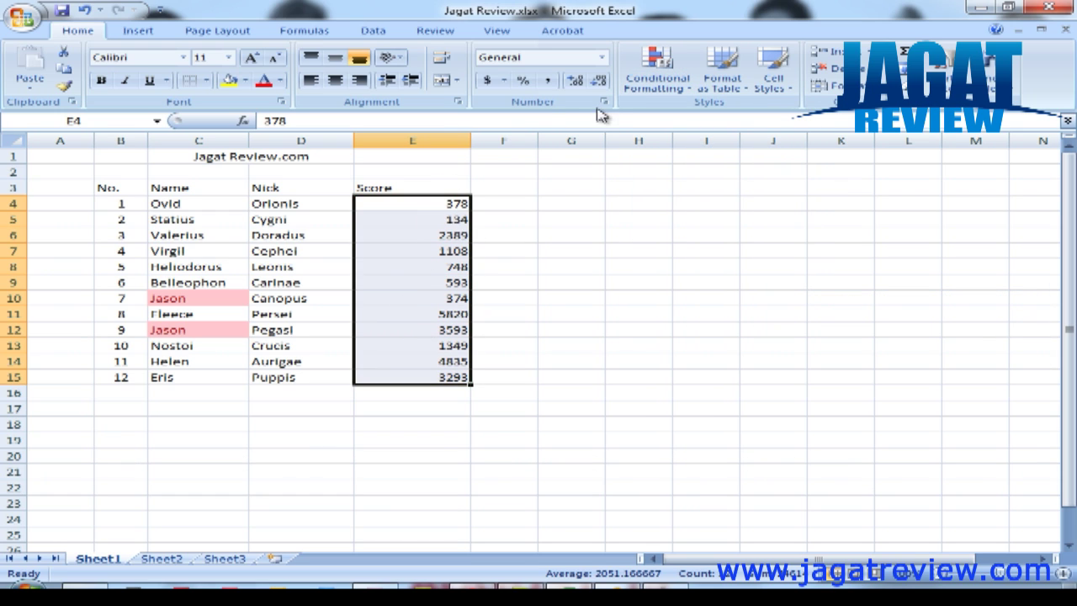
pyautogui.click(657, 80)
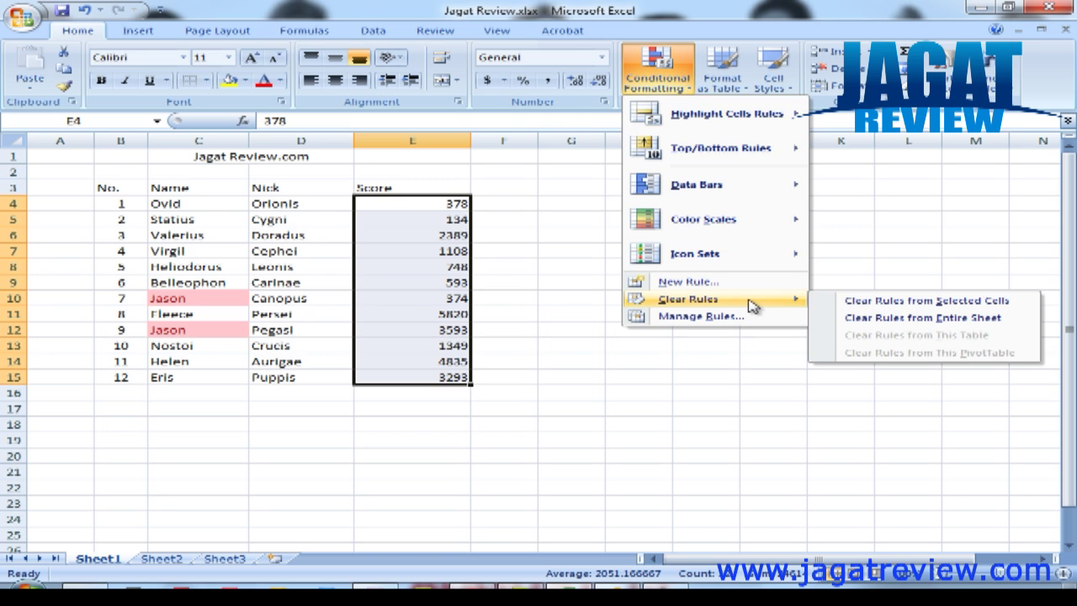
pyautogui.click(860, 324)
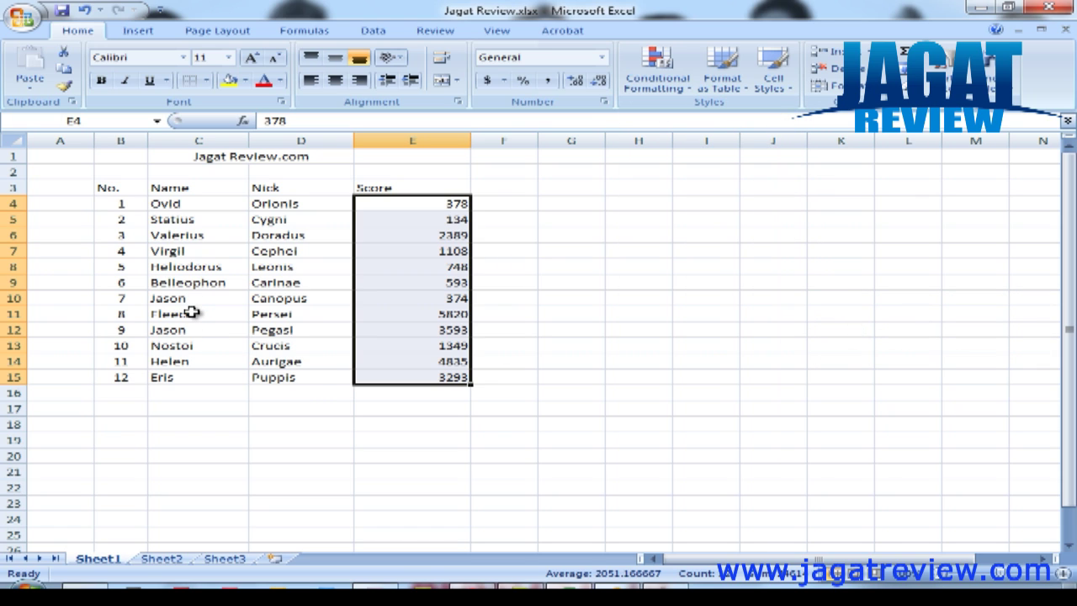
# Select E4:E15 and apply Purple Data Bars to the scores
pyautogui.click(193, 312)
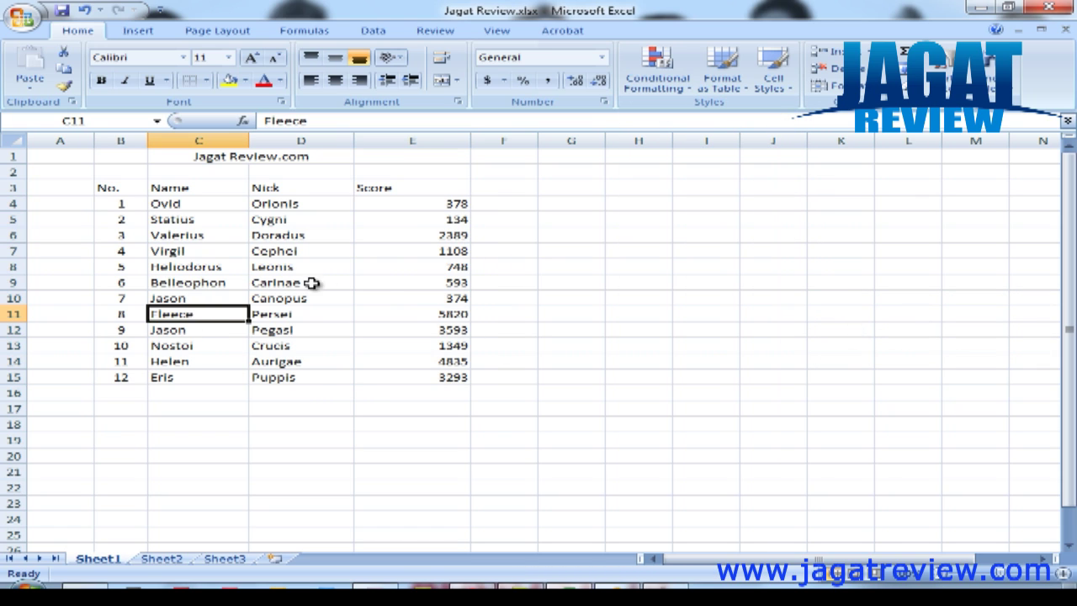
pyautogui.moveTo(389, 202); pyautogui.dragTo(387, 377)
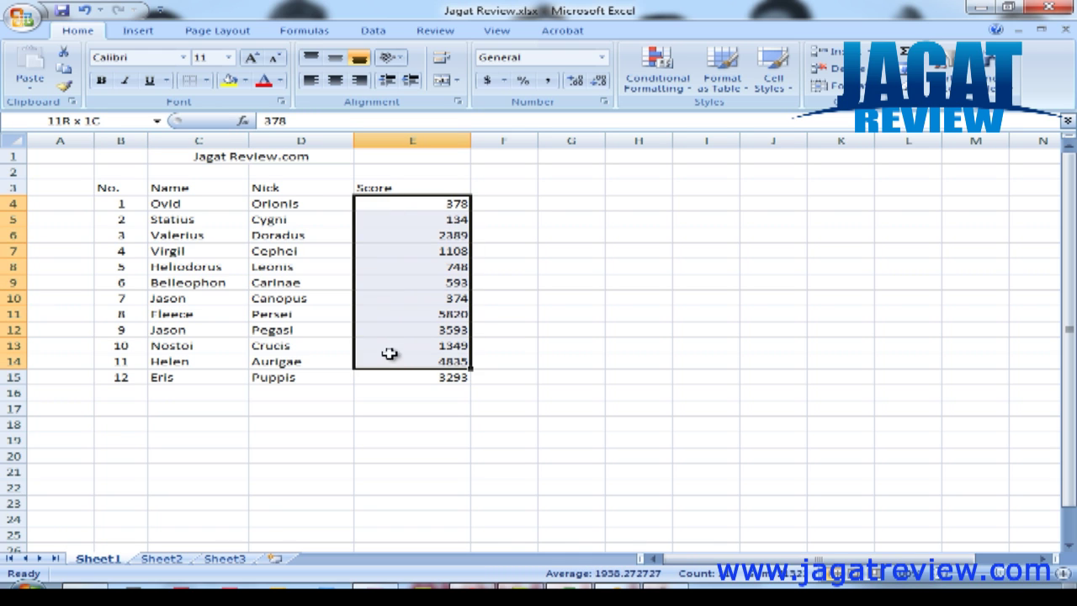
pyautogui.click(657, 78)
pyautogui.moveTo(697, 184)
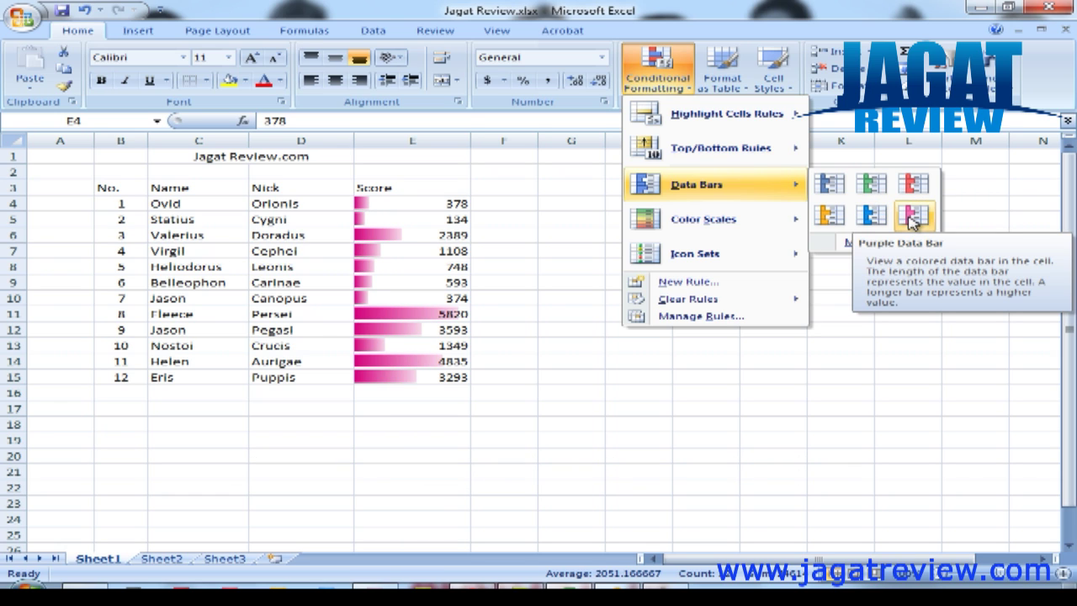
pyautogui.click(912, 217)
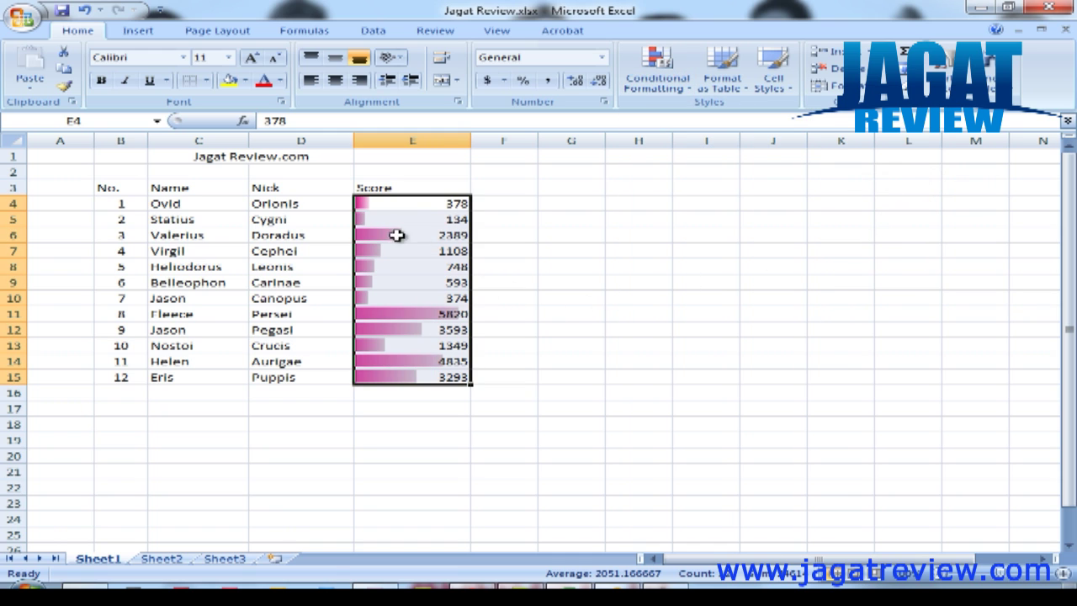
pyautogui.click(659, 74)
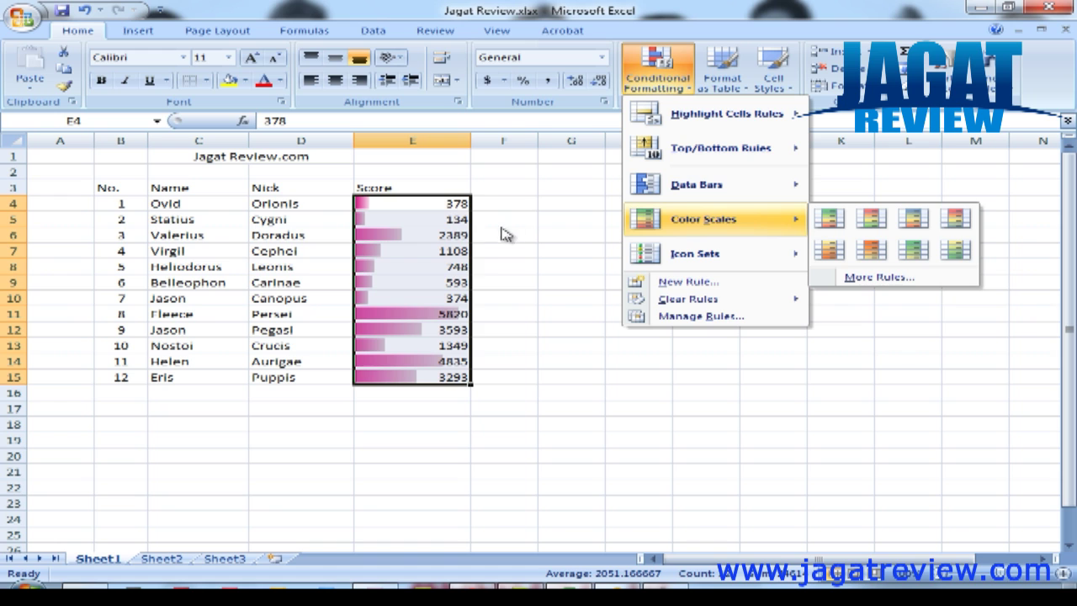
pyautogui.moveTo(695, 253)
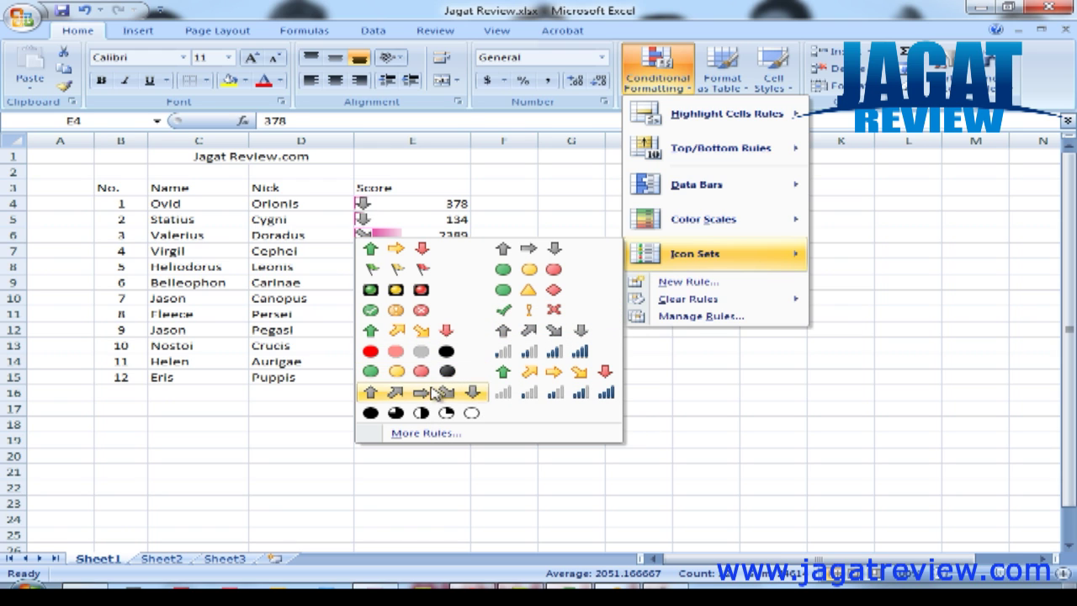
# Apply the 5 Arrows icon set, then clear all rules from the reselected E4:E15
pyautogui.click(504, 375)
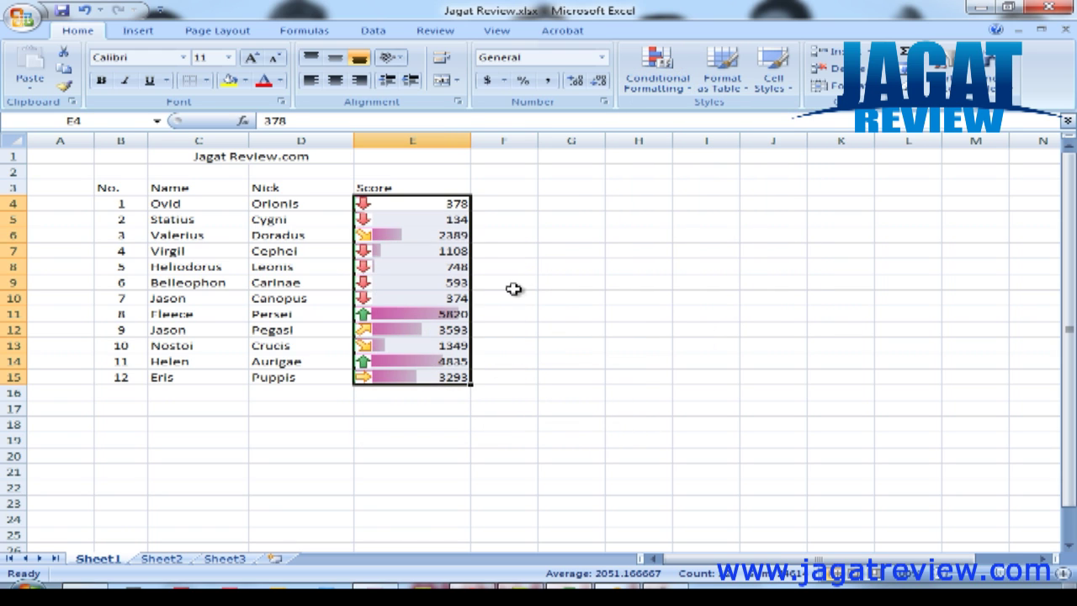
pyautogui.click(511, 285)
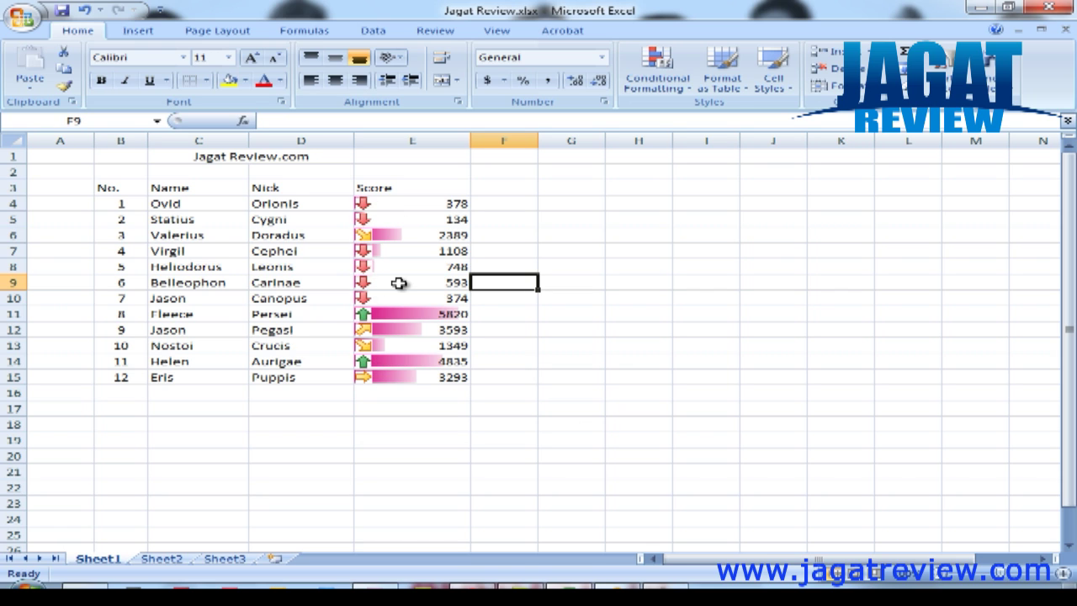
pyautogui.moveTo(402, 207); pyautogui.dragTo(392, 378)
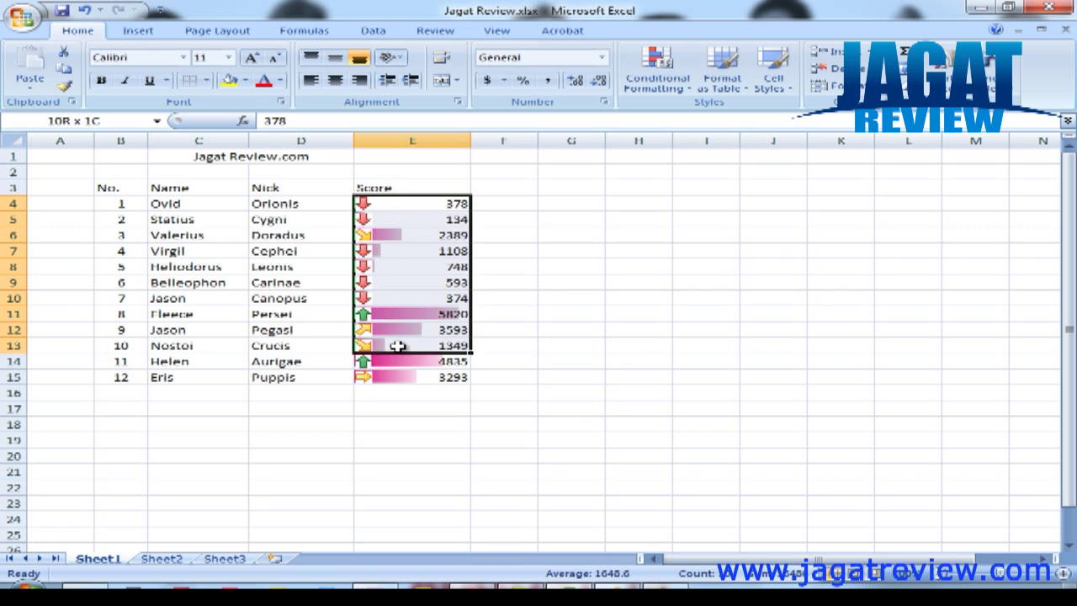
pyautogui.click(657, 74)
pyautogui.moveTo(689, 299)
pyautogui.click(854, 310)
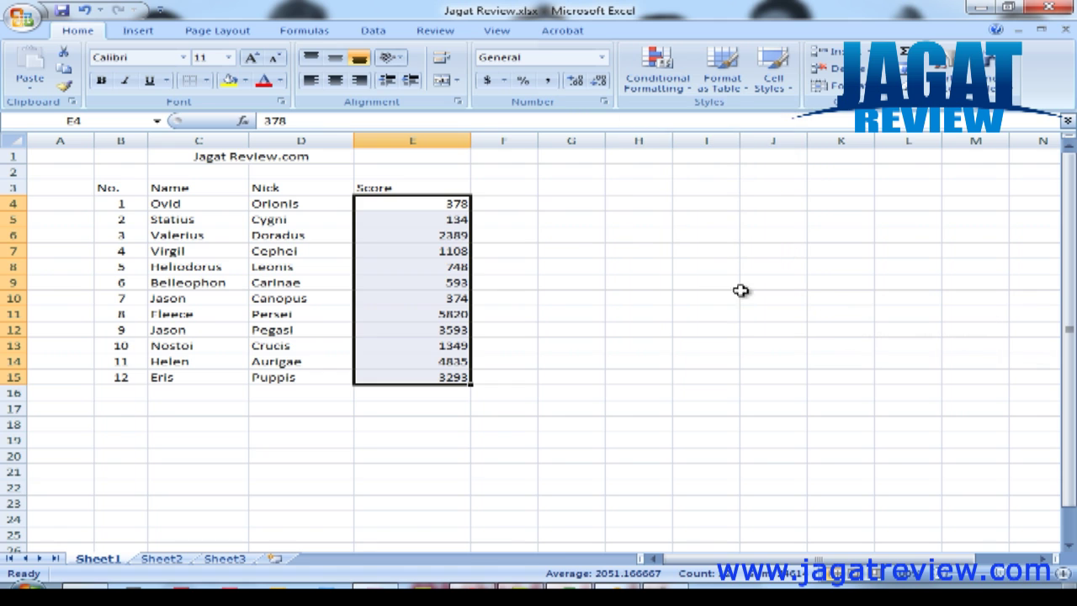
pyautogui.click(658, 81)
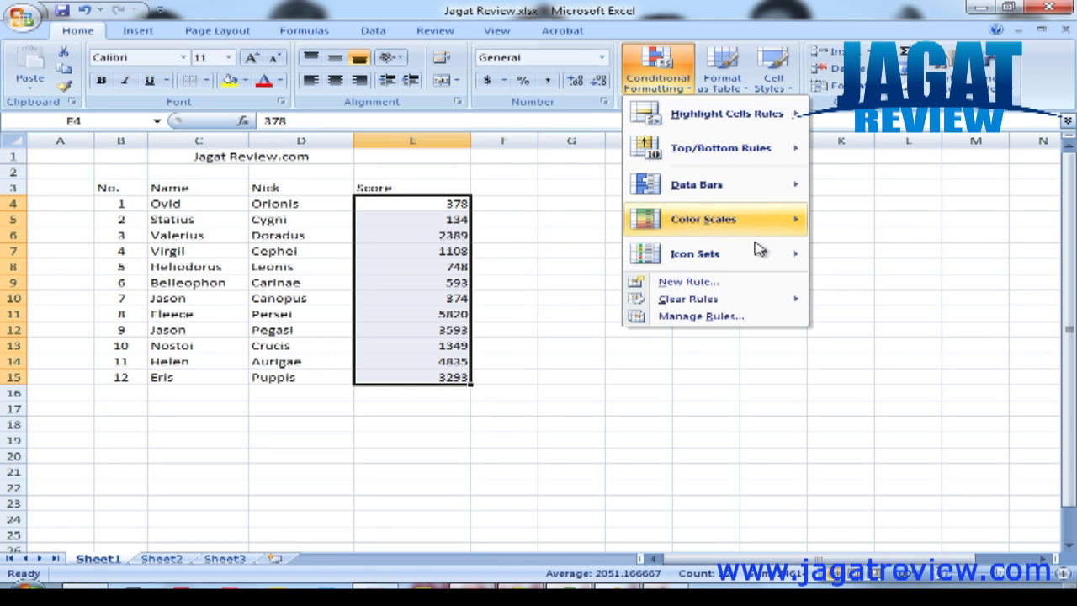
pyautogui.moveTo(704, 219)
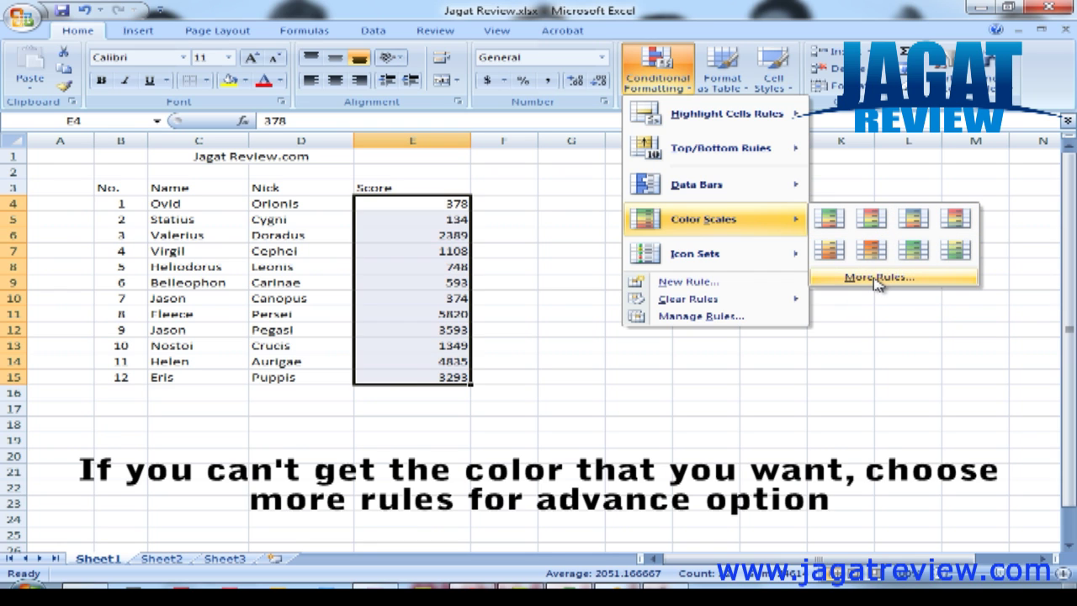
pyautogui.click(874, 280)
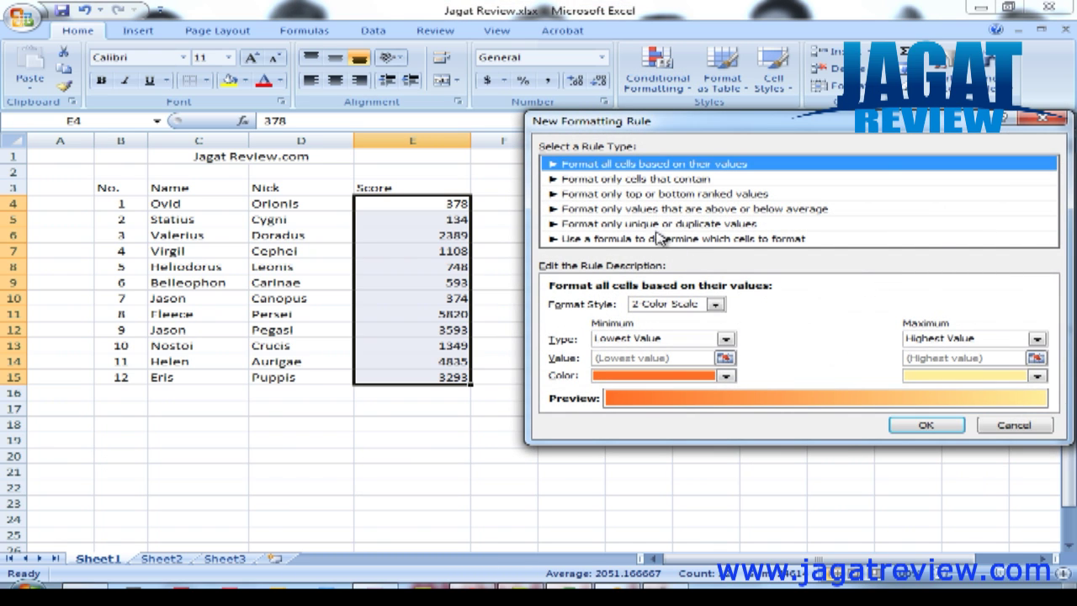
pyautogui.click(1046, 123)
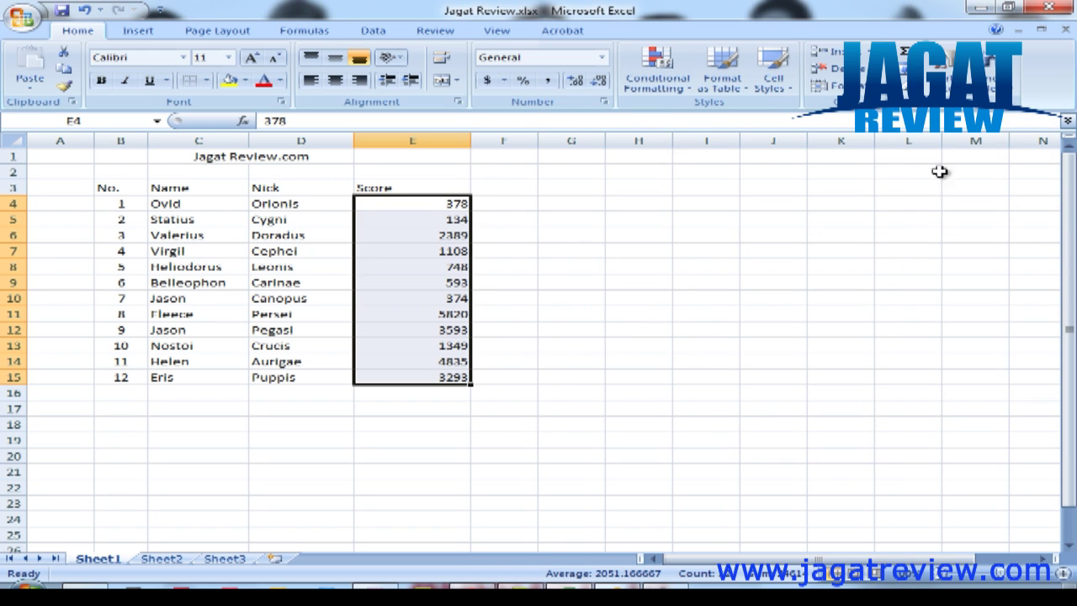
pyautogui.click(662, 95)
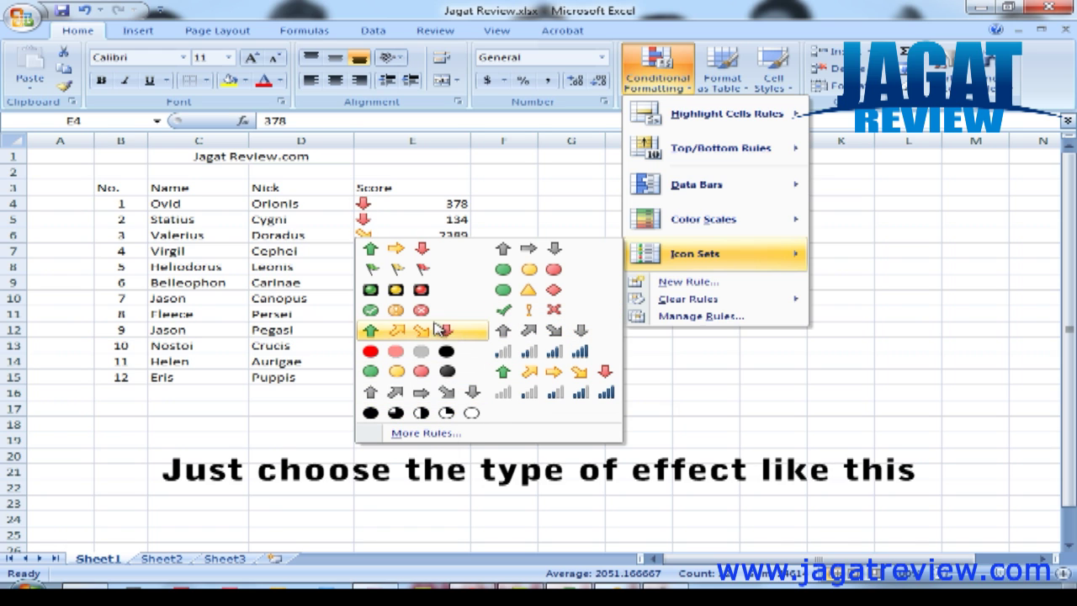
# Mark the Score cells E4:E15 with the 3 Traffic Lights icon set, then reselect the range
pyautogui.click(400, 290)
pyautogui.click(543, 312)
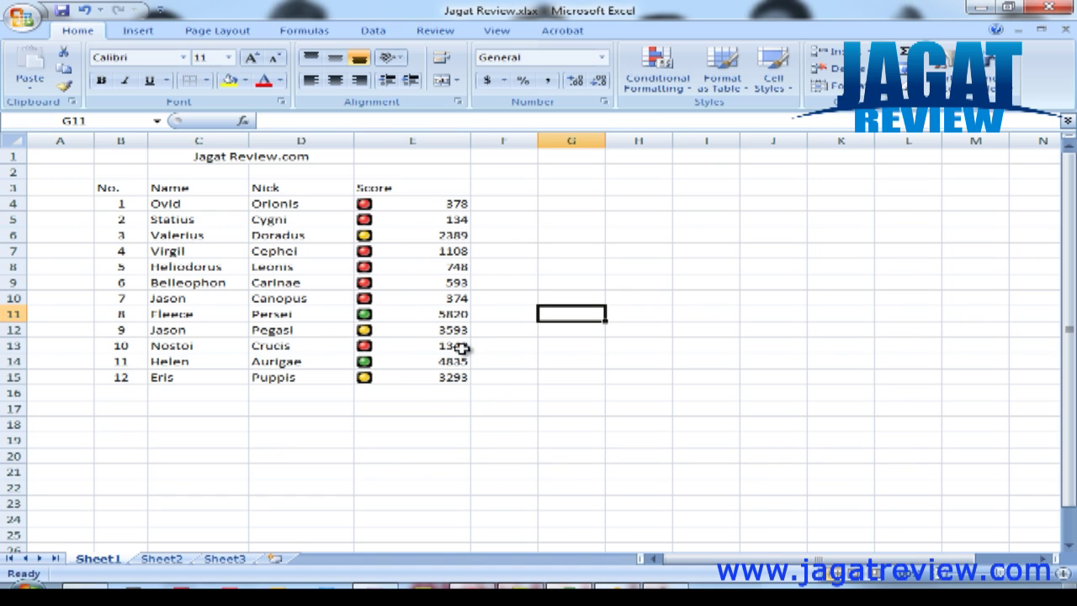
pyautogui.click(476, 266)
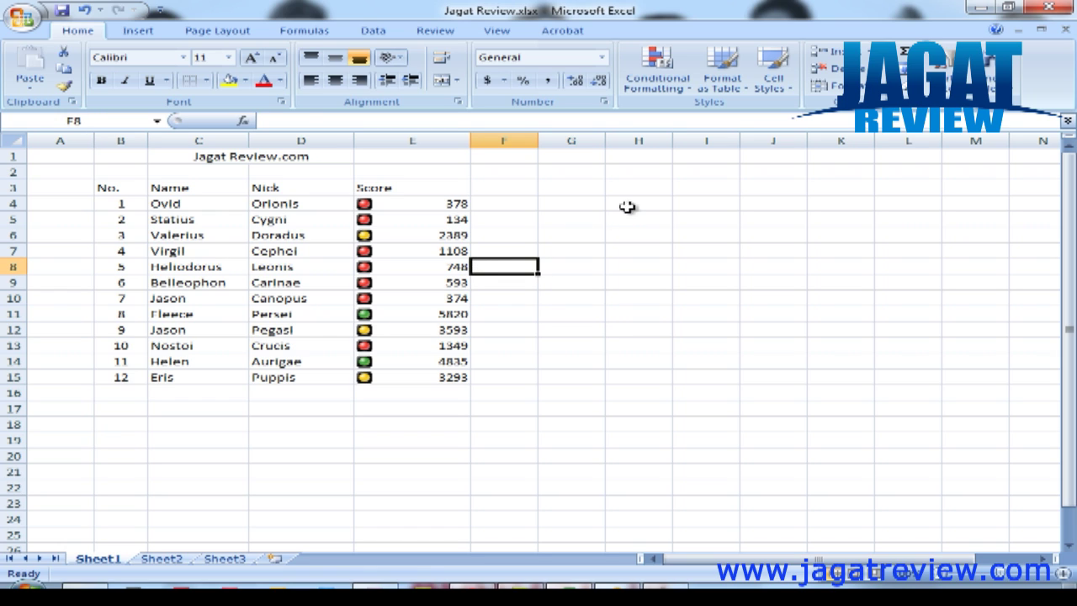
pyautogui.click(141, 203)
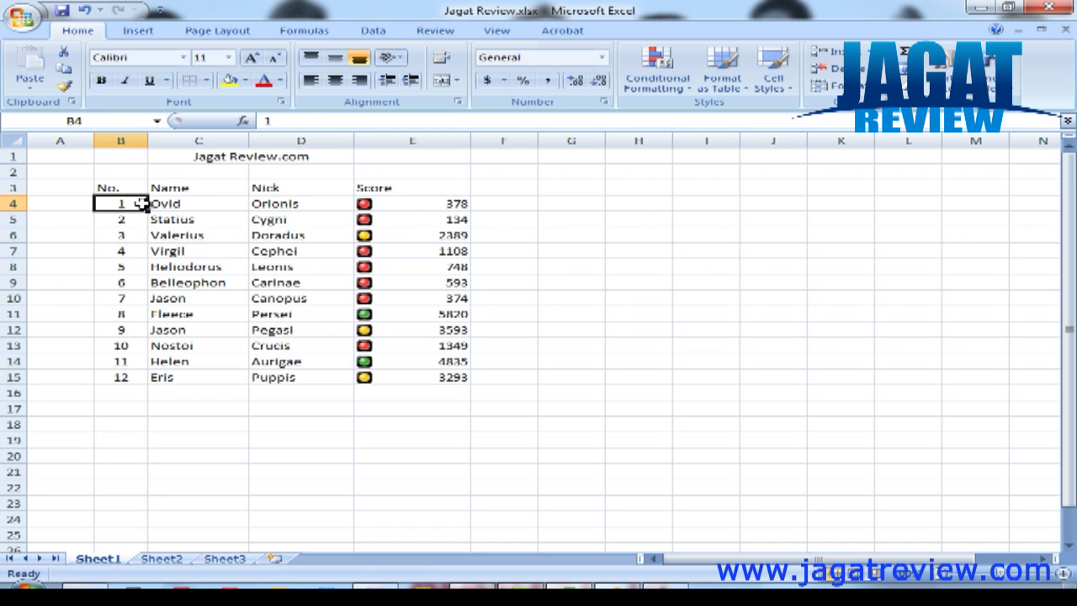
pyautogui.click(219, 252)
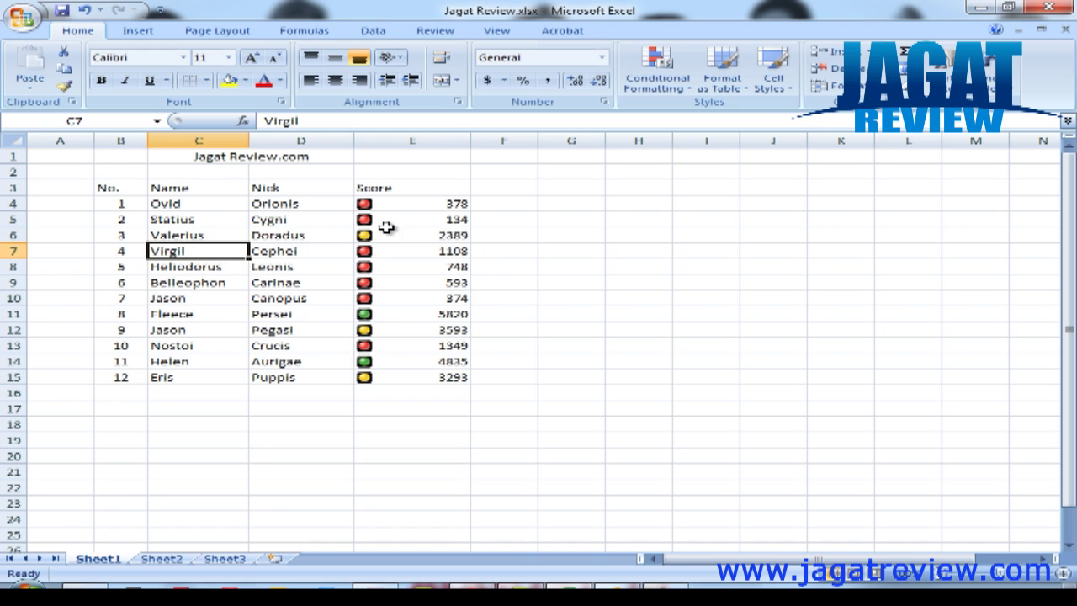
pyautogui.moveTo(420, 204); pyautogui.dragTo(410, 377)
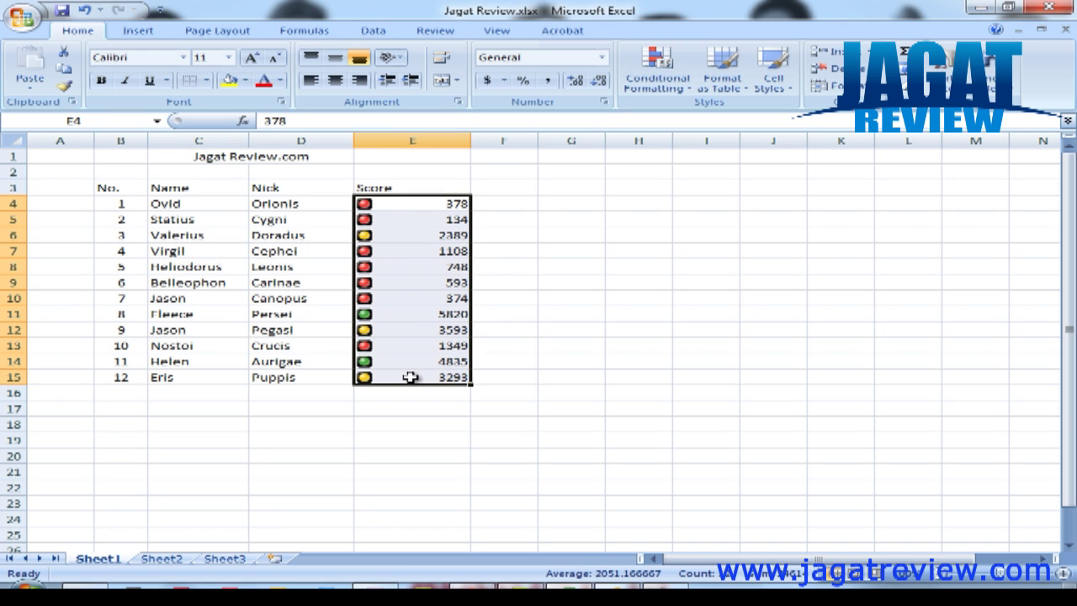
pyautogui.click(673, 89)
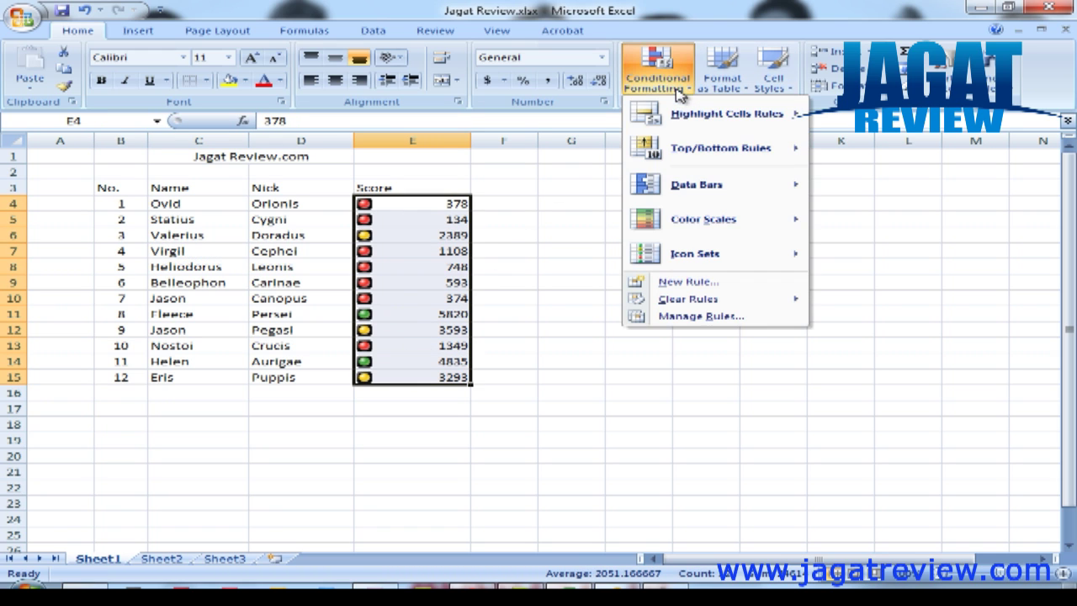
# Add a new 2-Color Scale rule to E4:E15 after previewing the other format styles
pyautogui.click(714, 289)
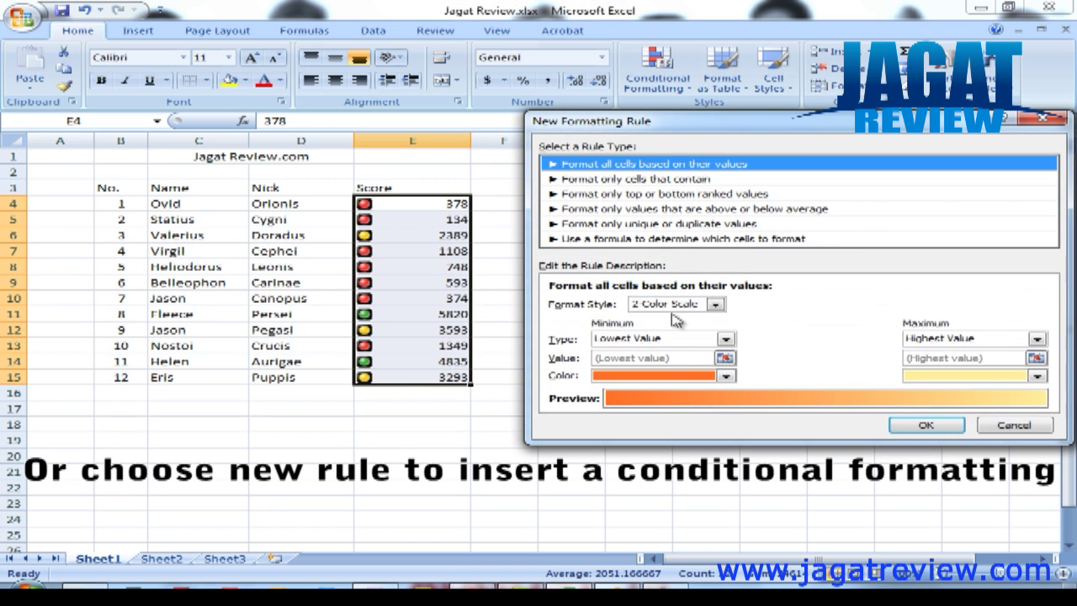
pyautogui.click(716, 306)
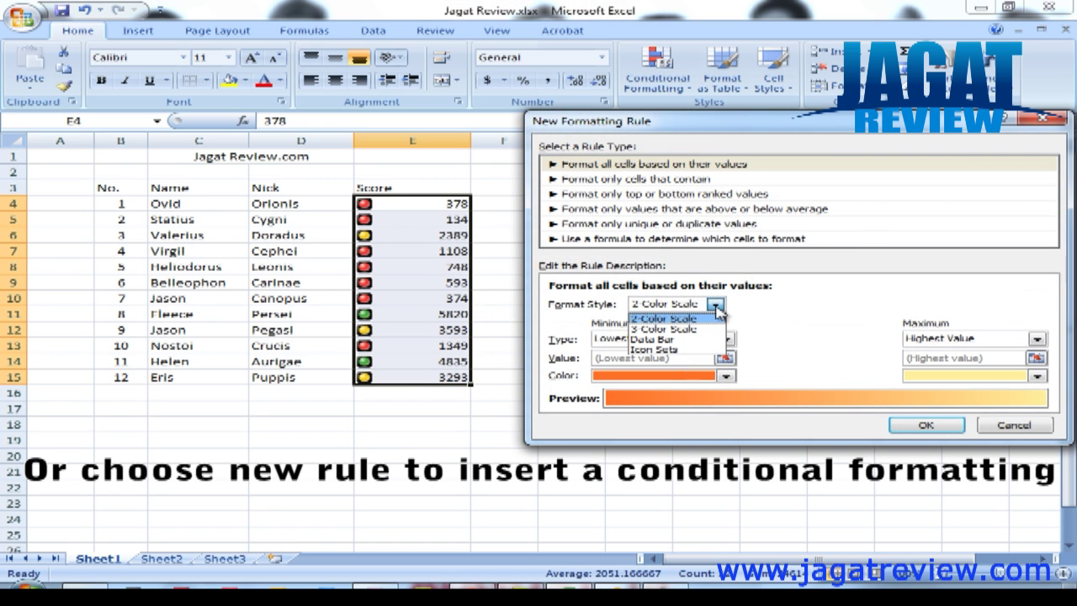
pyautogui.click(711, 330)
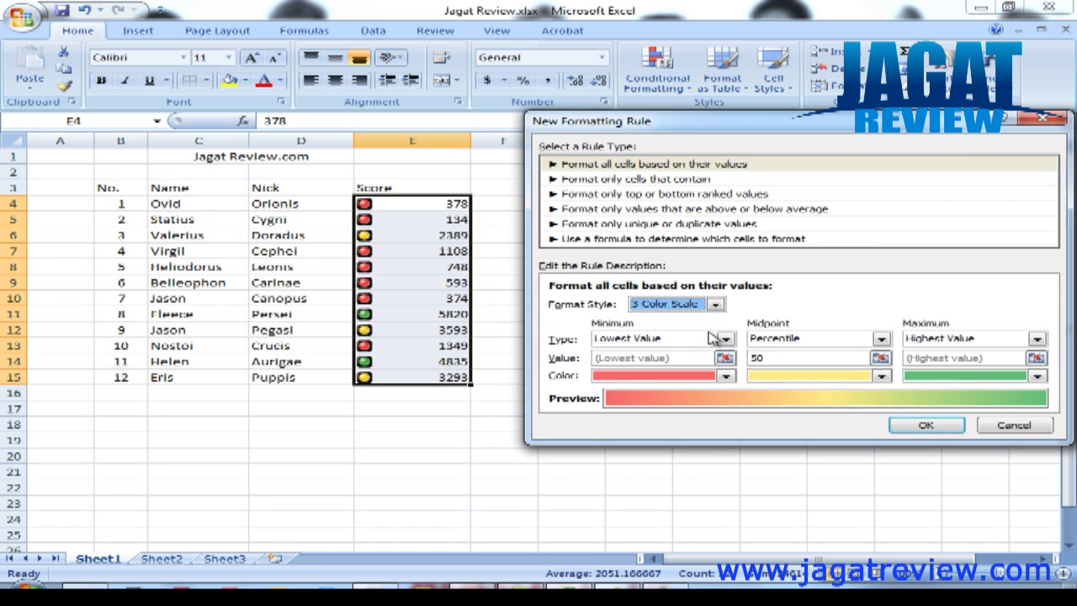
pyautogui.click(717, 306)
pyautogui.click(711, 339)
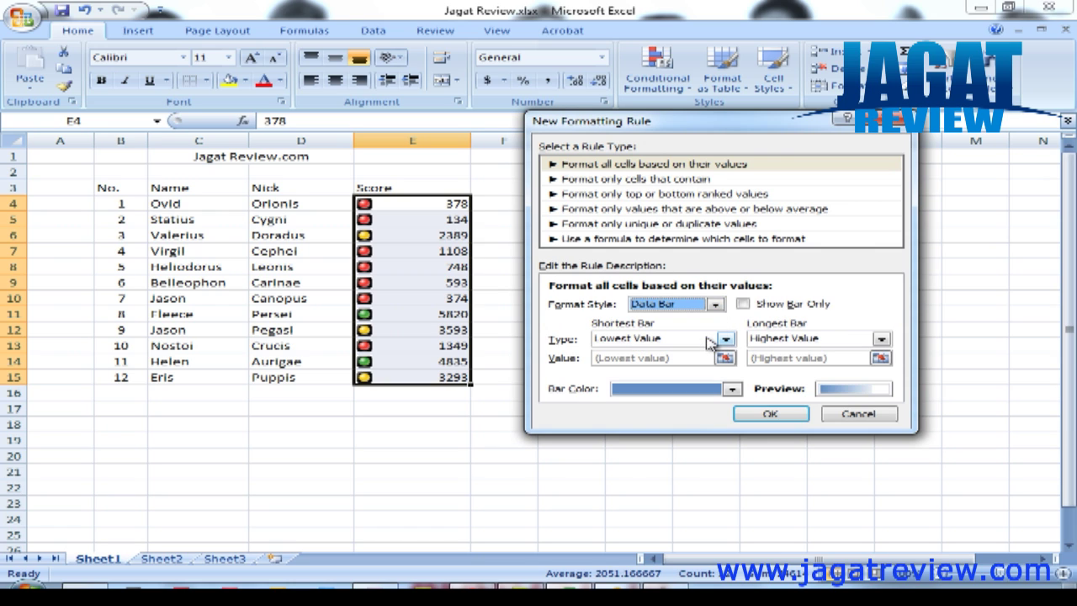
pyautogui.click(719, 308)
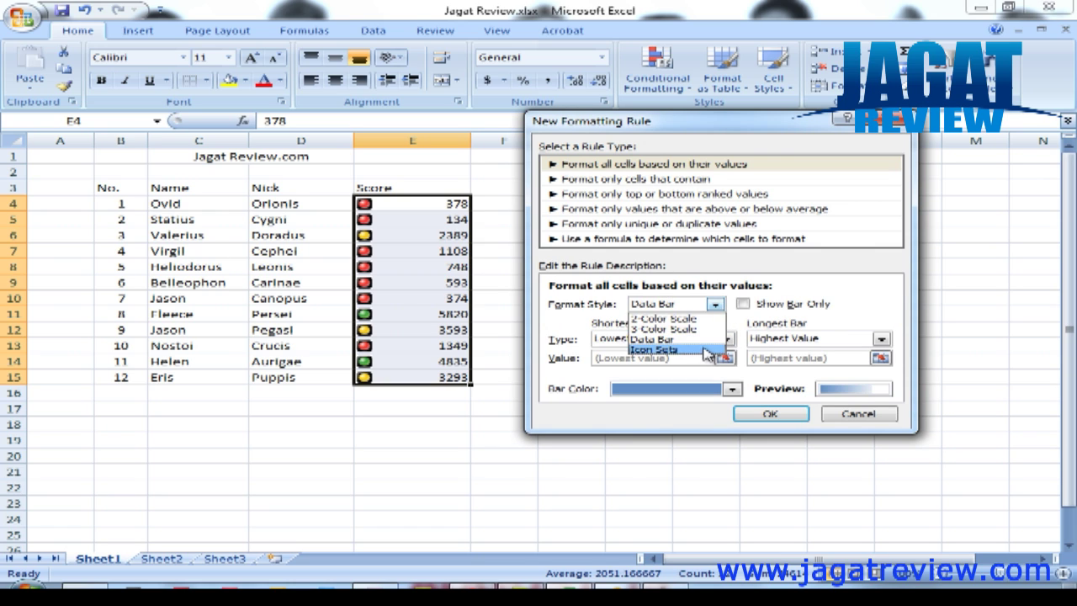
pyautogui.click(707, 350)
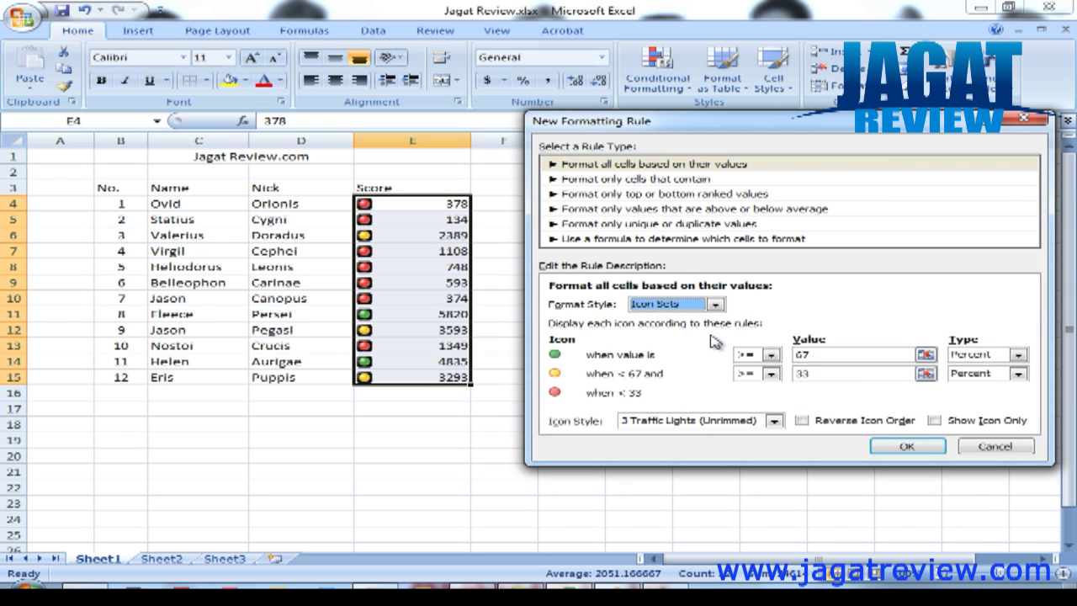
pyautogui.click(716, 305)
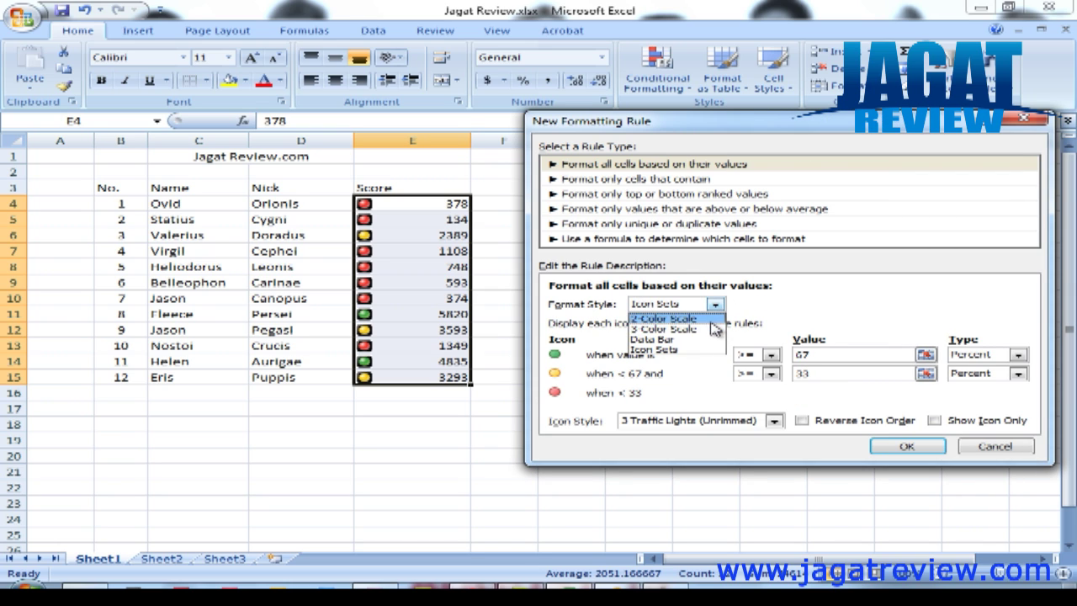
pyautogui.click(711, 318)
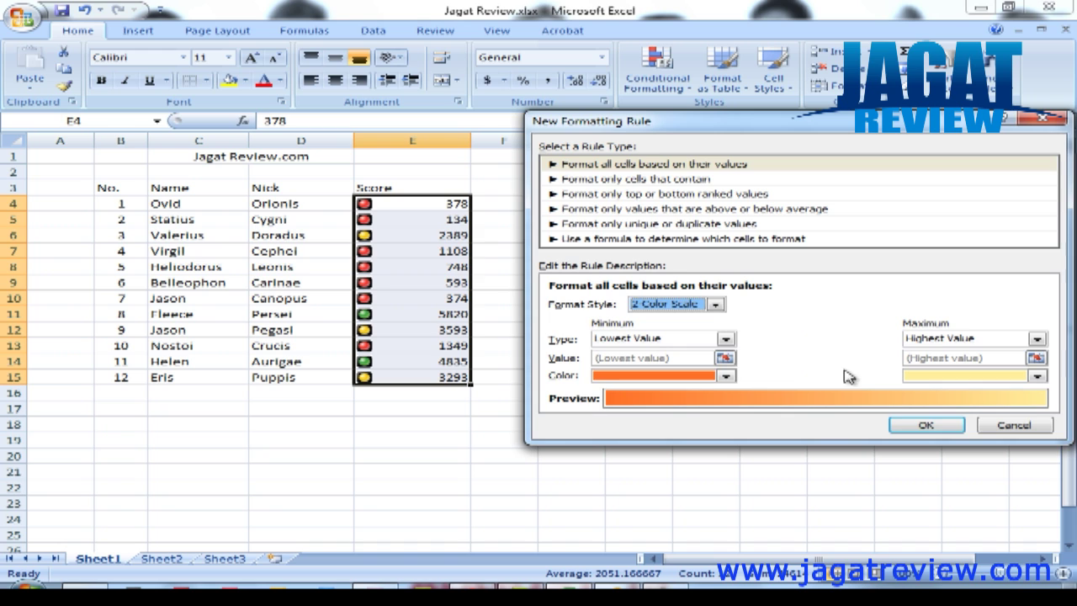
pyautogui.click(918, 423)
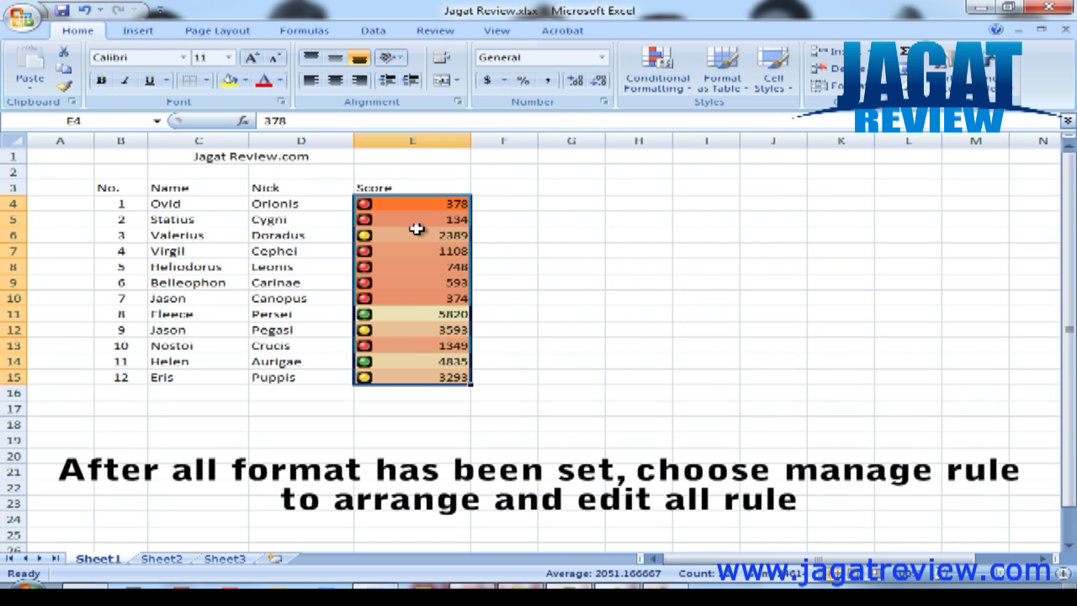
pyautogui.click(657, 78)
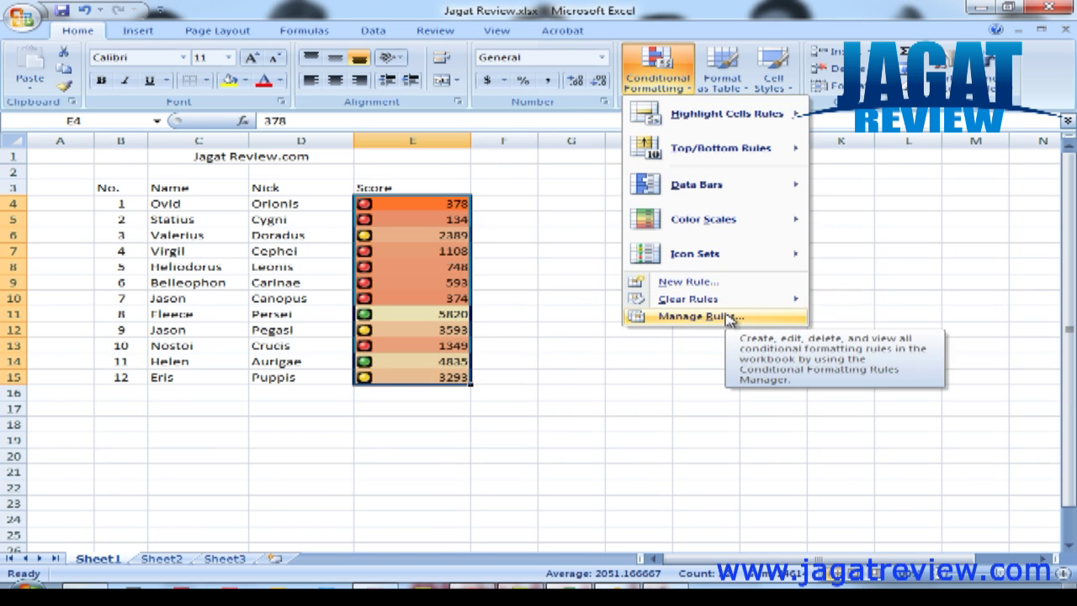
# Show the Current Selection rules in Manage Rules and select the Graded Color Scale rule
pyautogui.click(729, 316)
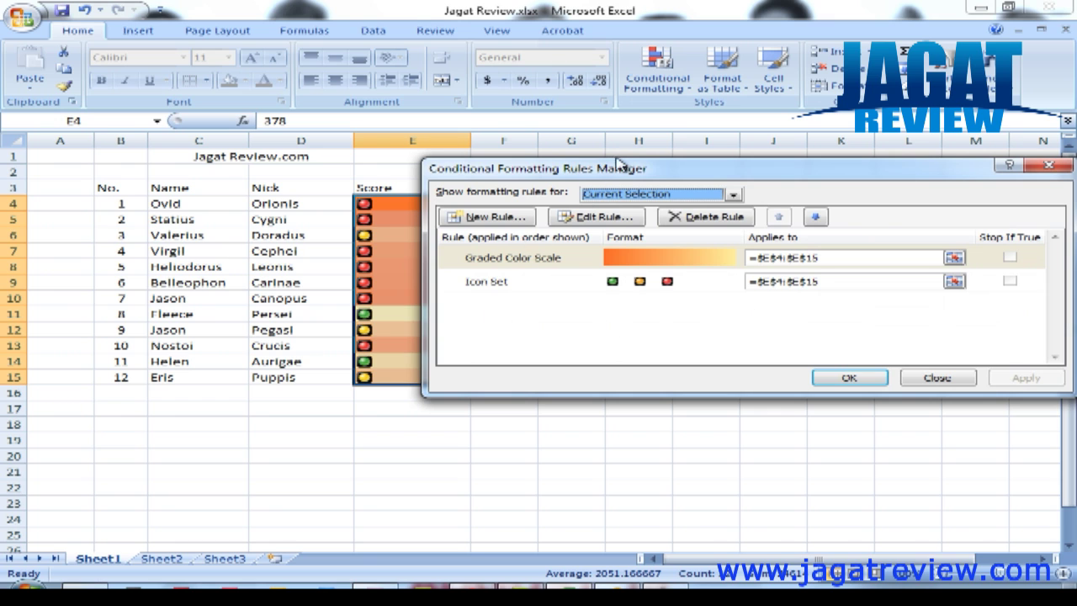
pyautogui.moveTo(631, 168); pyautogui.dragTo(746, 159)
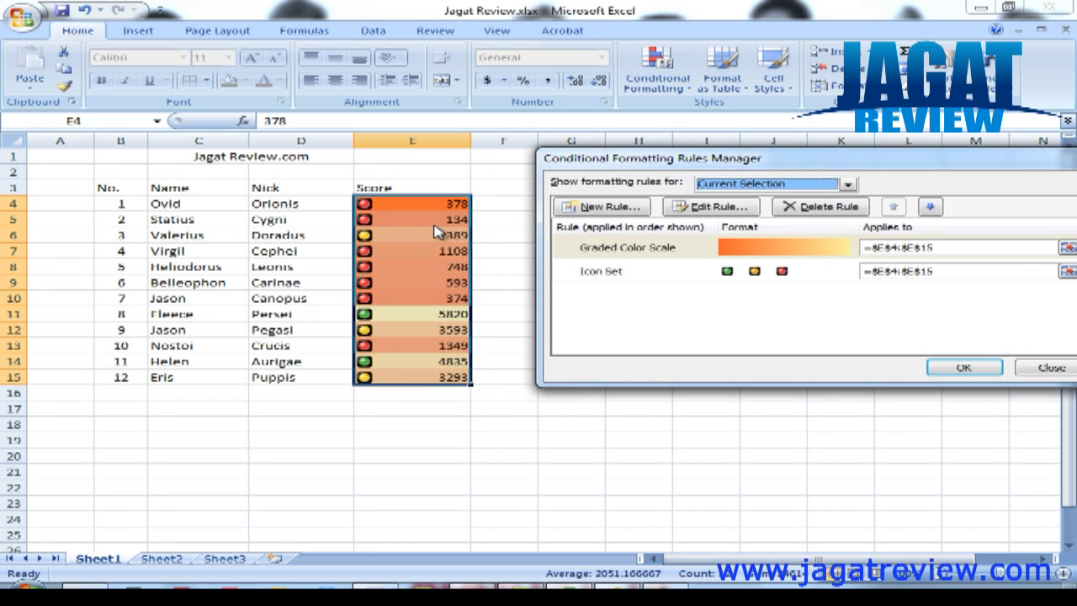
pyautogui.moveTo(651, 160); pyautogui.dragTo(598, 166)
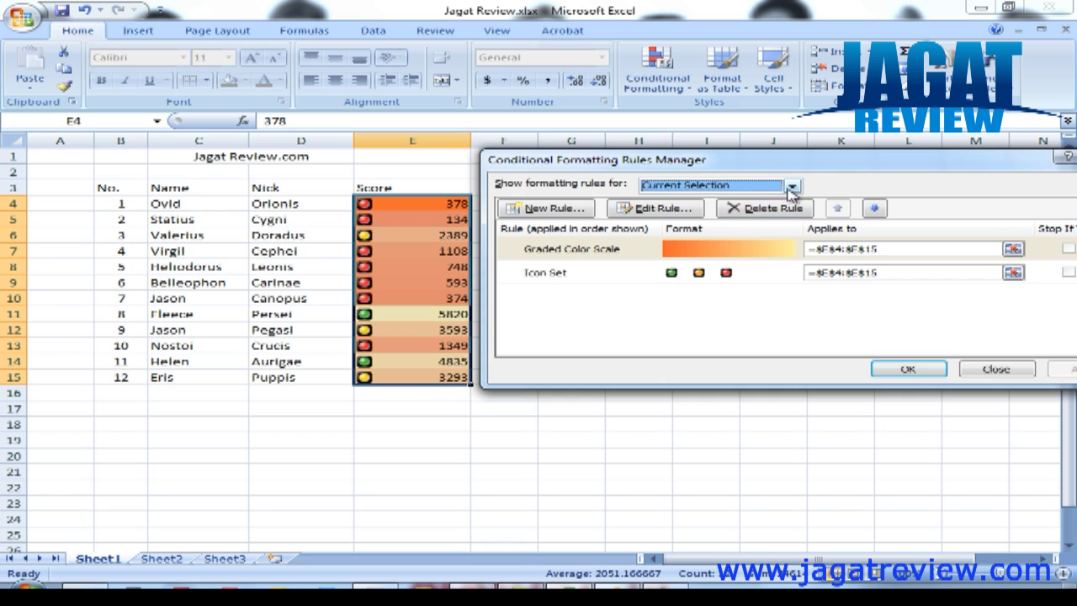
pyautogui.click(792, 187)
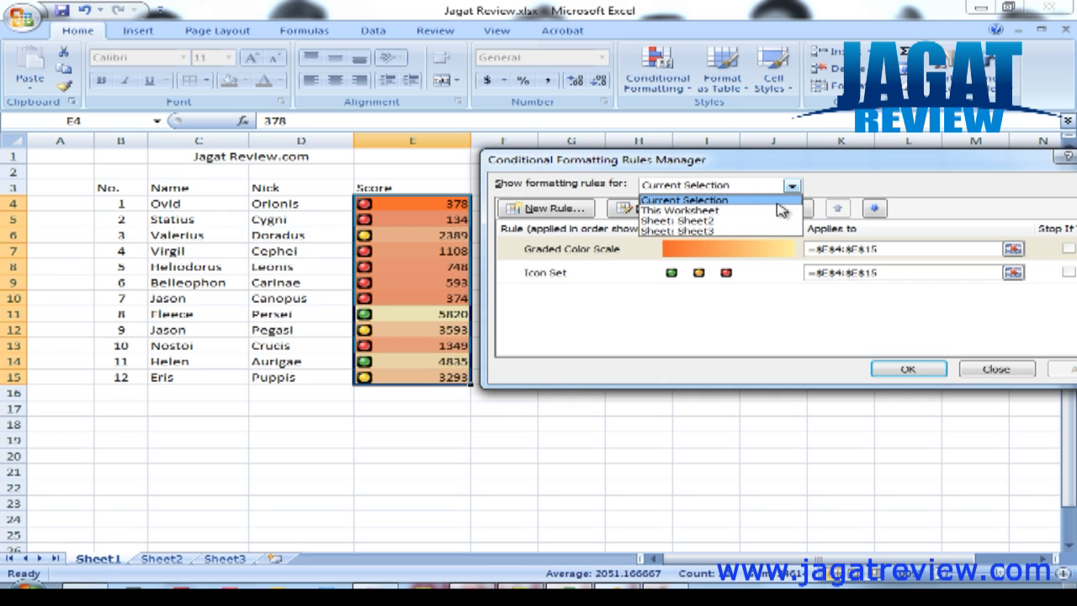
pyautogui.click(777, 202)
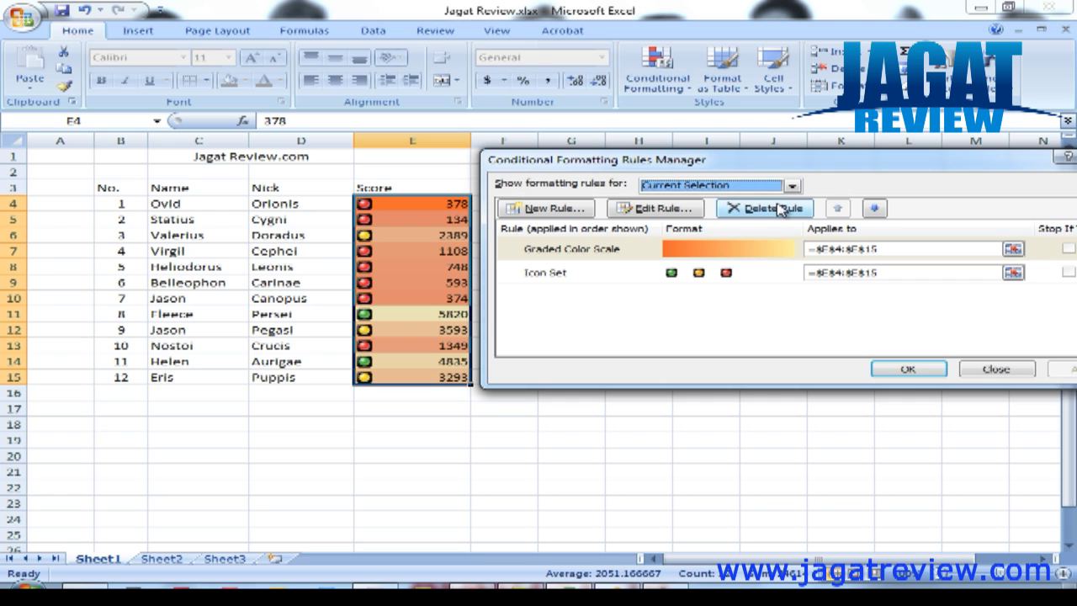
pyautogui.click(566, 253)
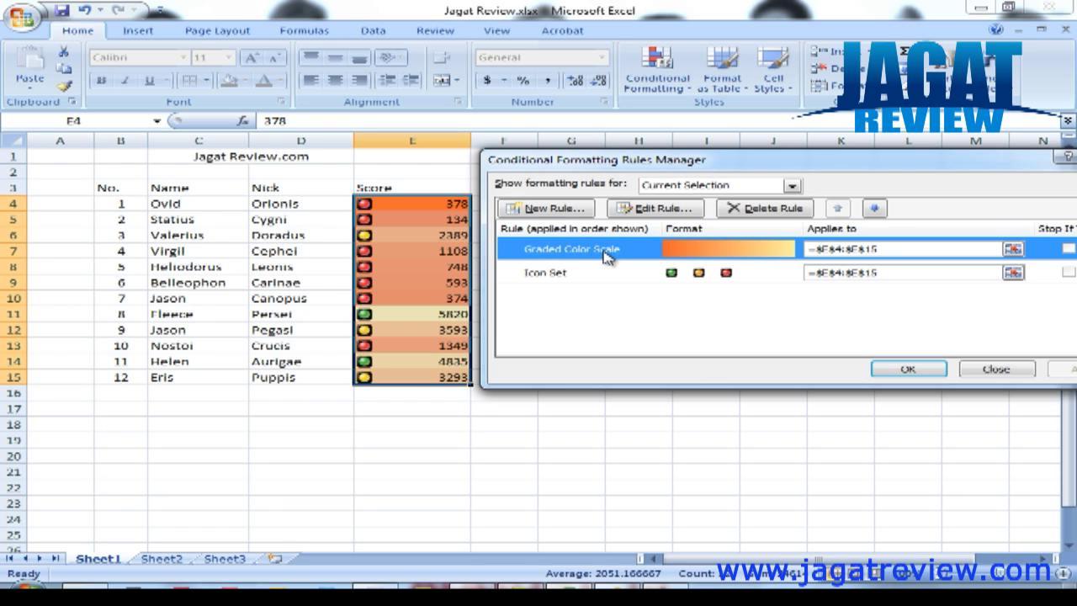
# Give the Graded Color Scale a pale minimum colour and a dark blue maximum, then apply it
pyautogui.click(644, 208)
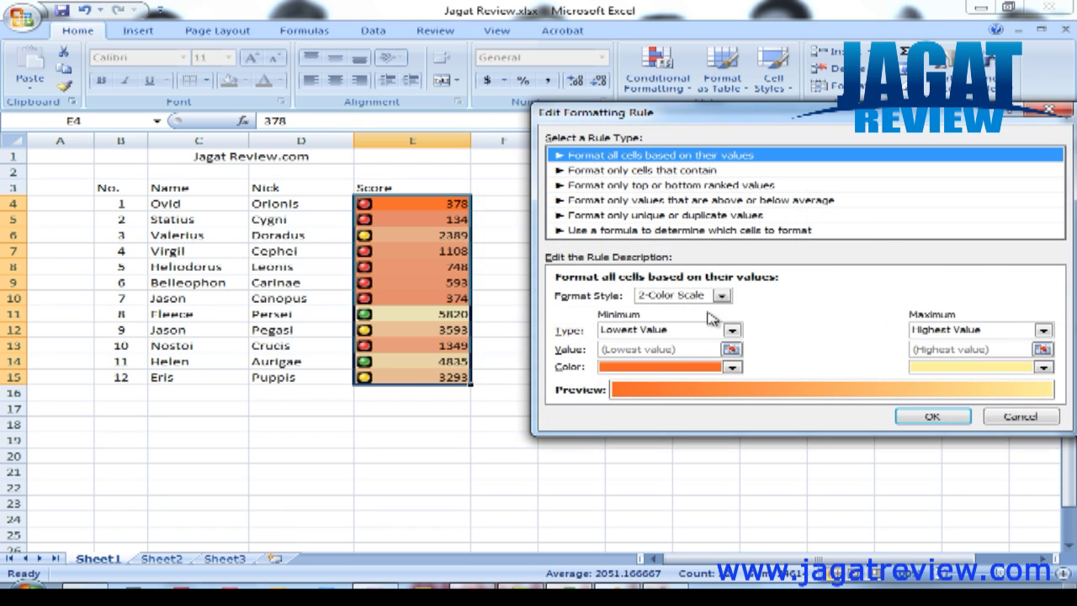
pyautogui.click(733, 368)
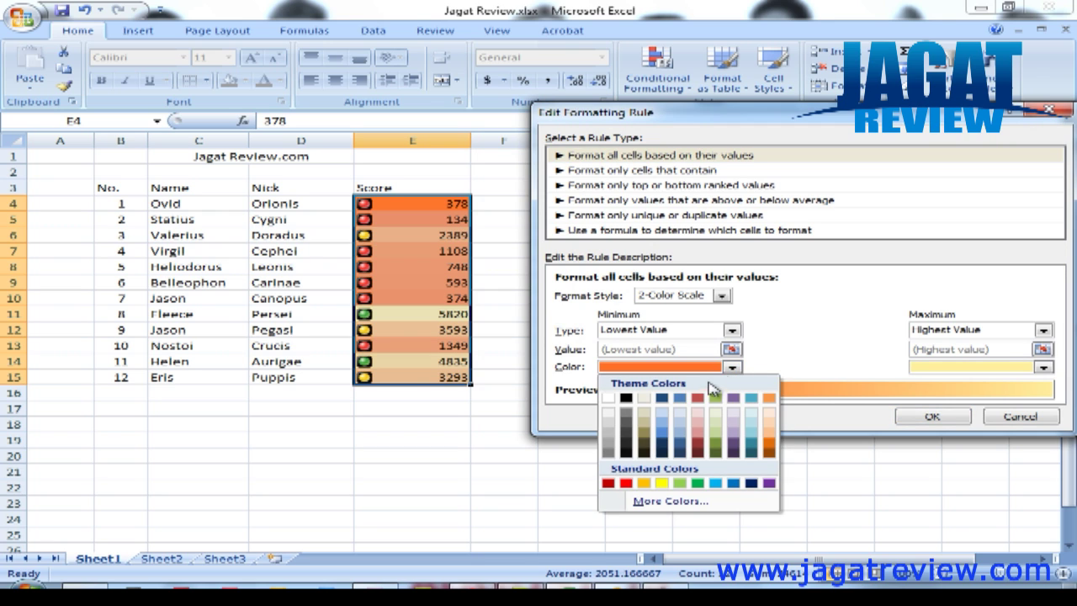
pyautogui.click(680, 413)
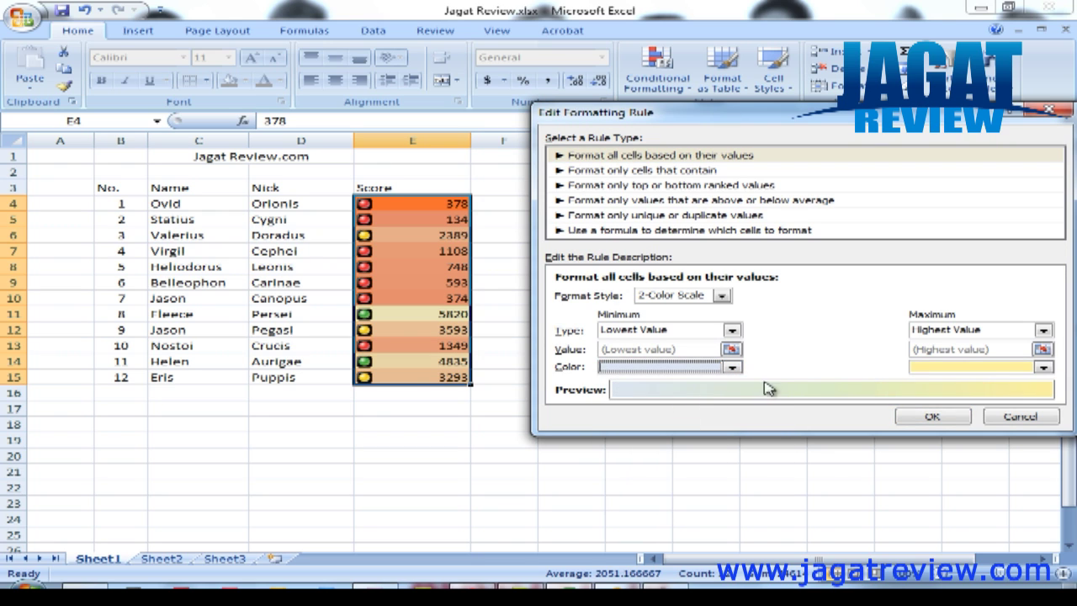
pyautogui.click(1043, 368)
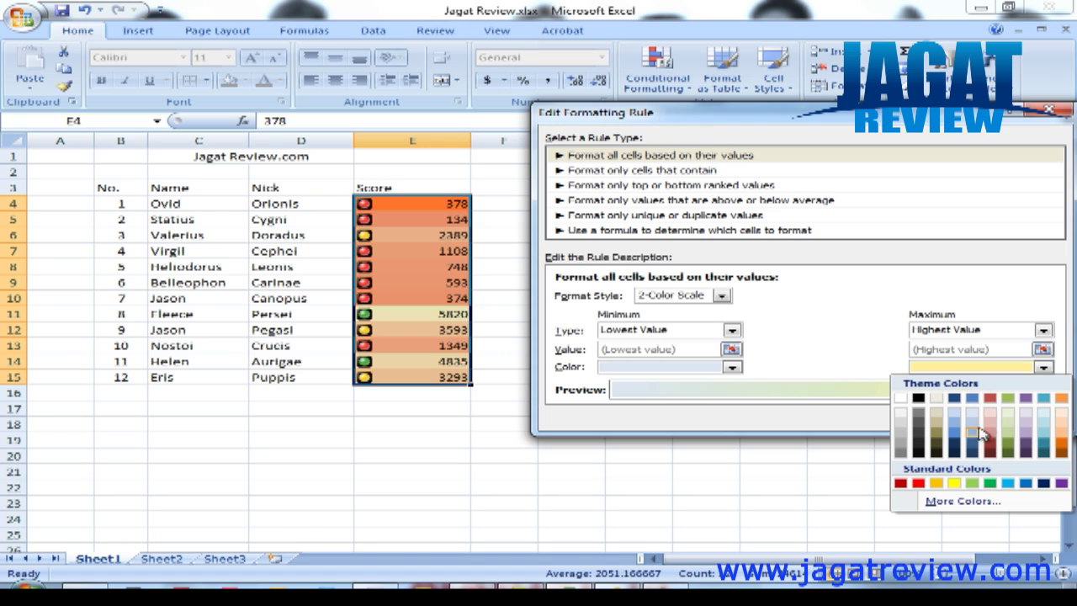
pyautogui.click(972, 444)
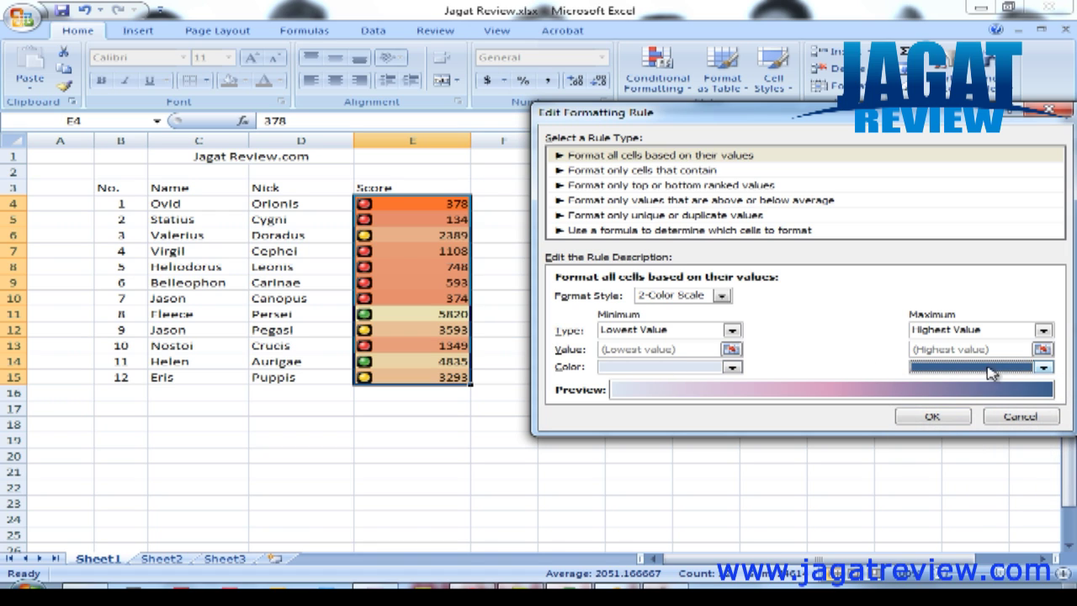
pyautogui.click(952, 418)
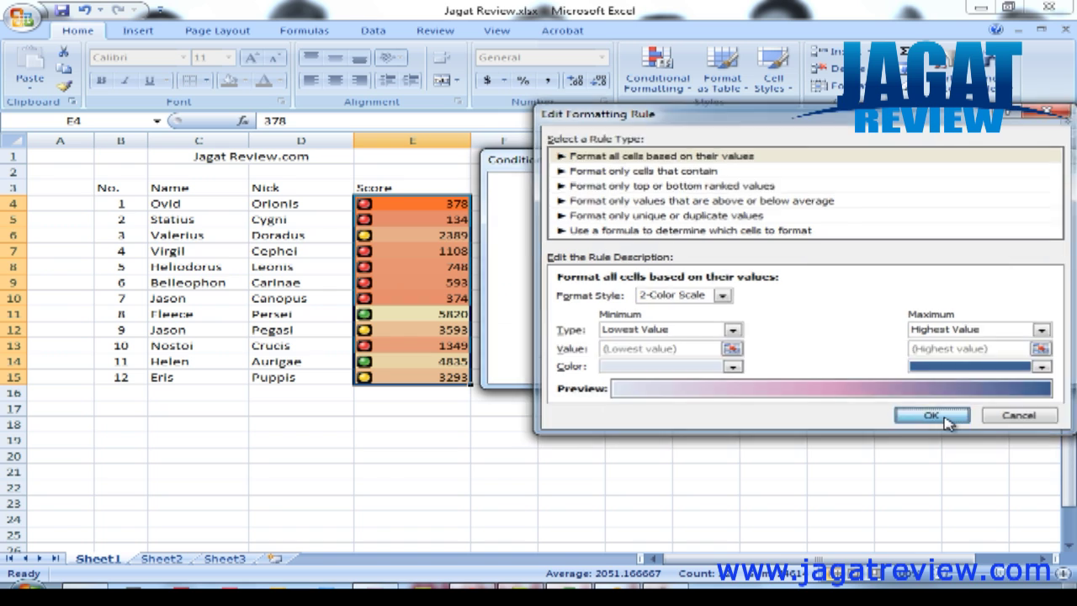
pyautogui.moveTo(841, 174); pyautogui.dragTo(738, 176)
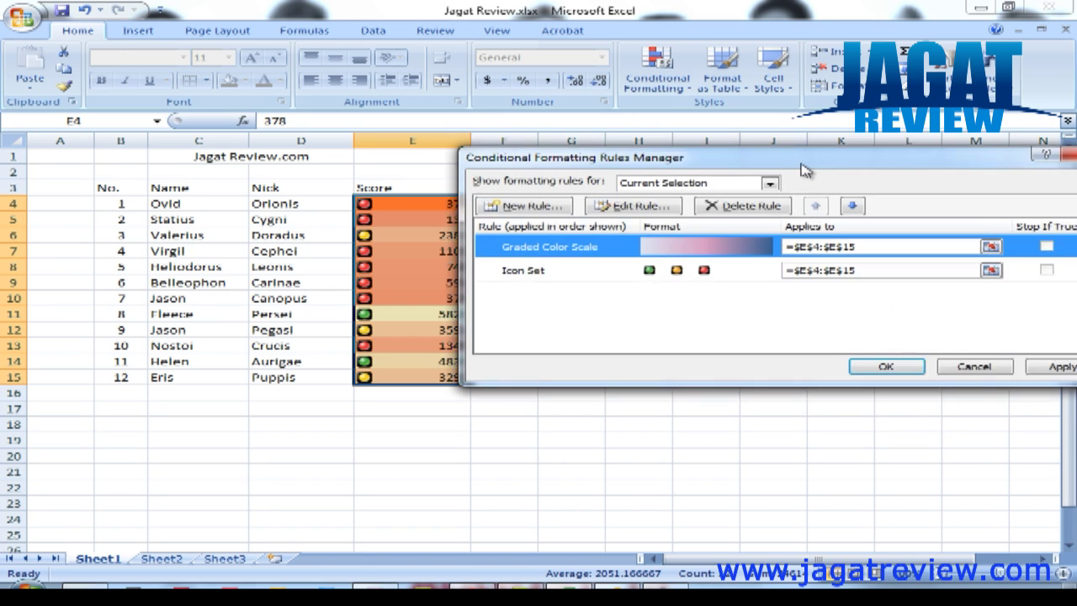
pyautogui.click(978, 373)
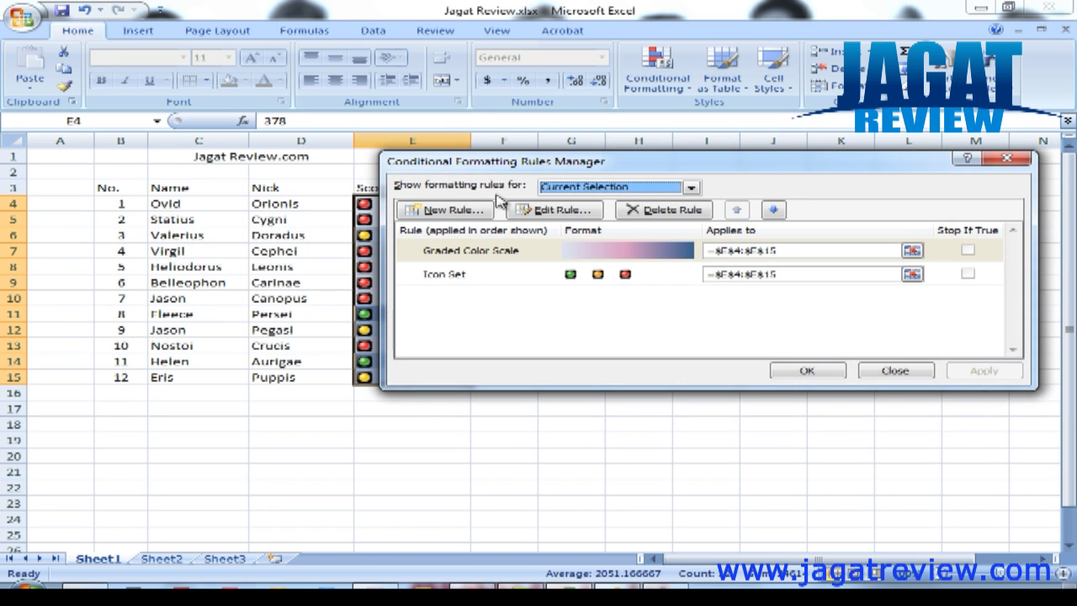
# Select the Icon Set rule and open it for editing
pyautogui.moveTo(515, 161); pyautogui.dragTo(631, 164)
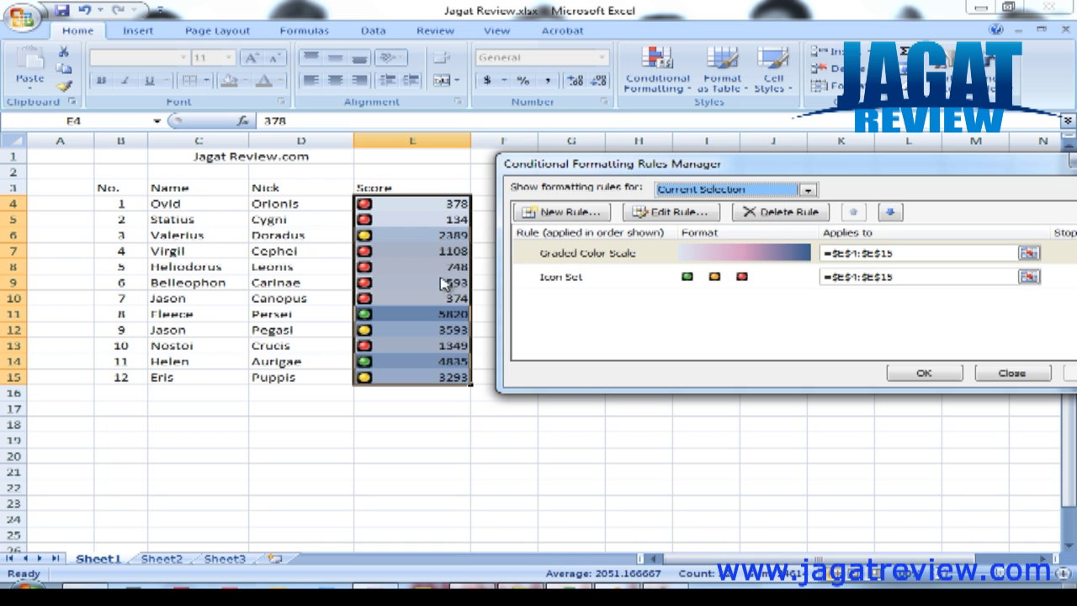
pyautogui.moveTo(710, 167); pyautogui.dragTo(591, 169)
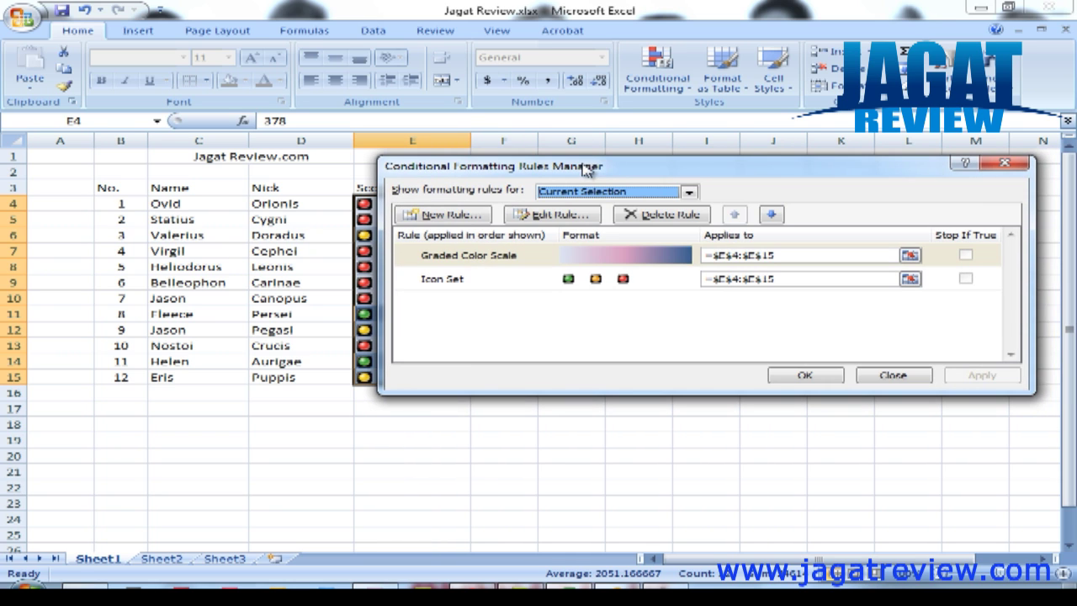
pyautogui.click(516, 288)
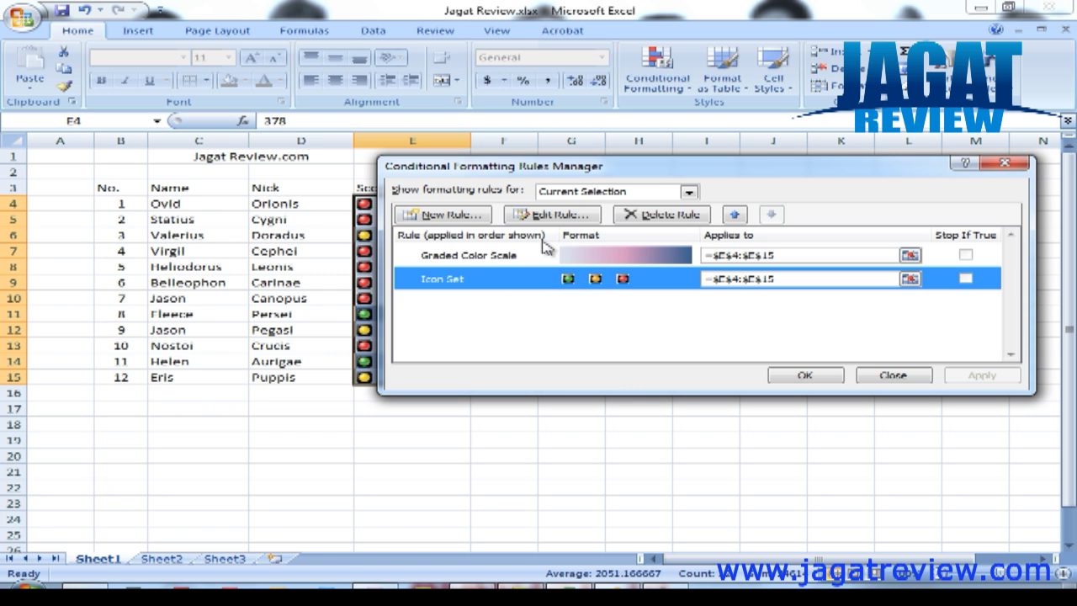
pyautogui.click(563, 216)
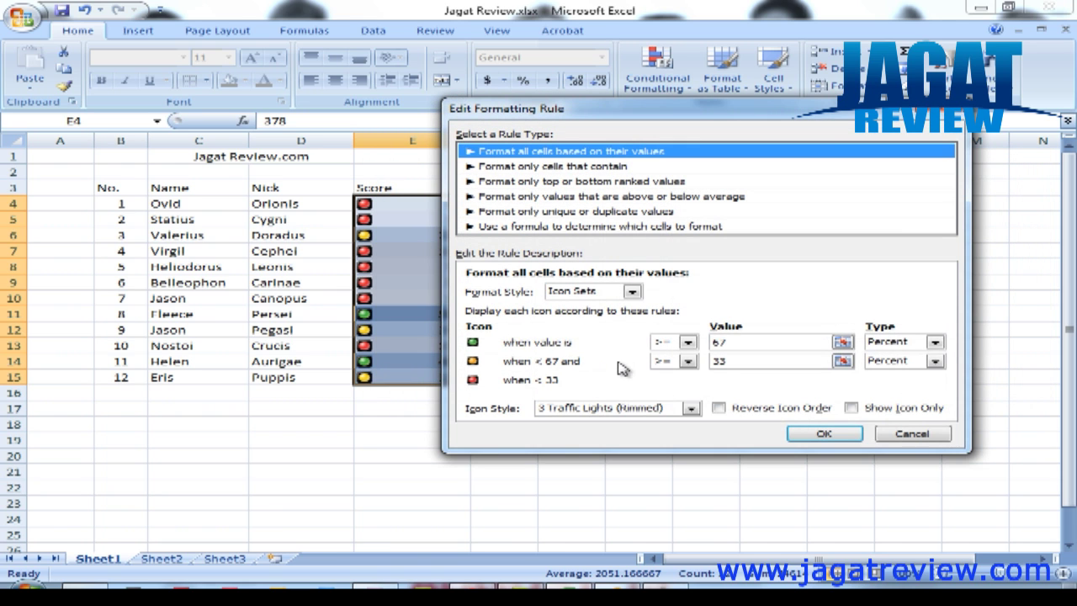
# Set the icon thresholds to Number 2000 for green and Number 1000 for yellow, then apply
pyautogui.click(934, 343)
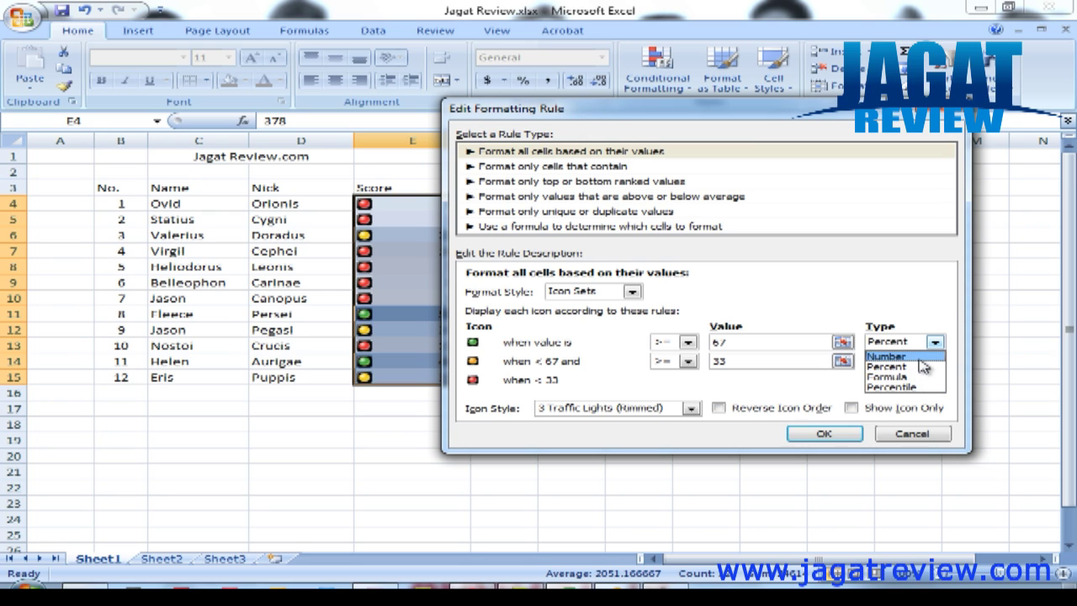
pyautogui.click(920, 359)
pyautogui.moveTo(714, 108); pyautogui.dragTo(775, 106)
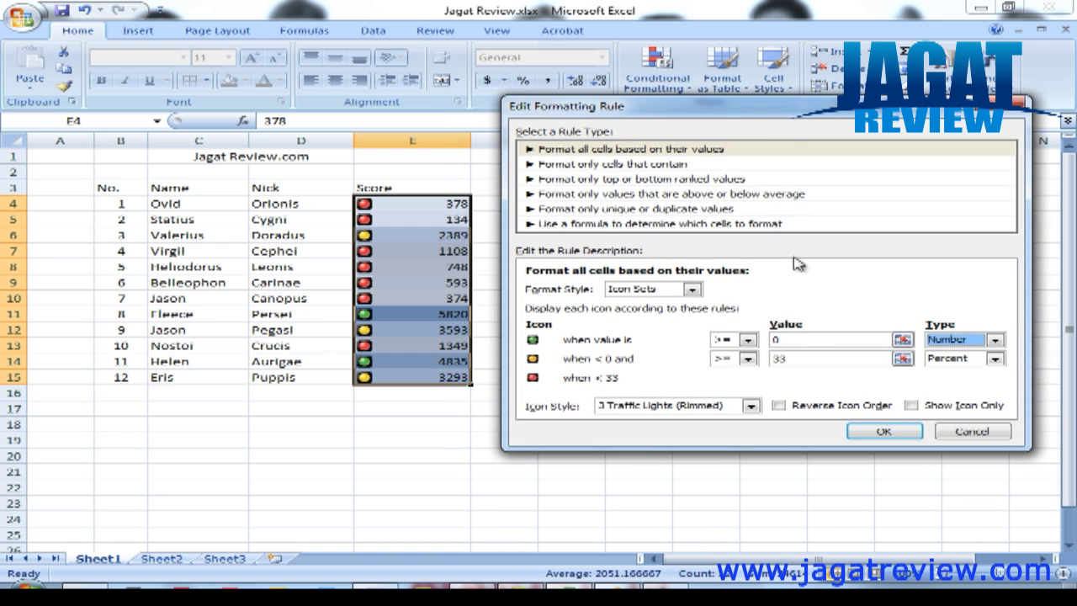
pyautogui.click(774, 340)
pyautogui.write('2000')
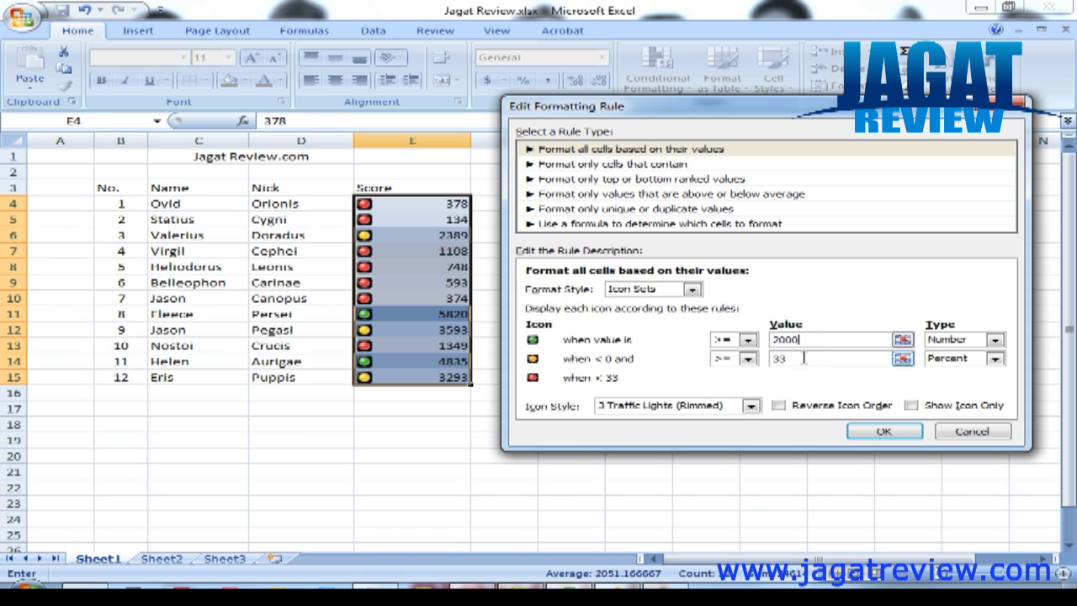
pyautogui.click(804, 357)
pyautogui.write('1000')
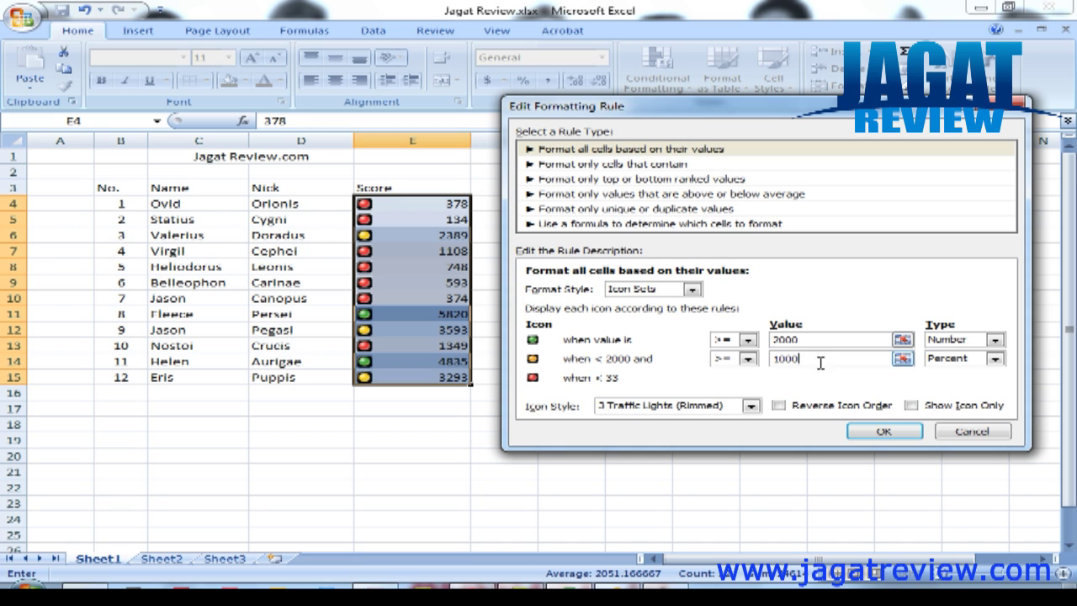
pyautogui.click(996, 360)
pyautogui.click(950, 373)
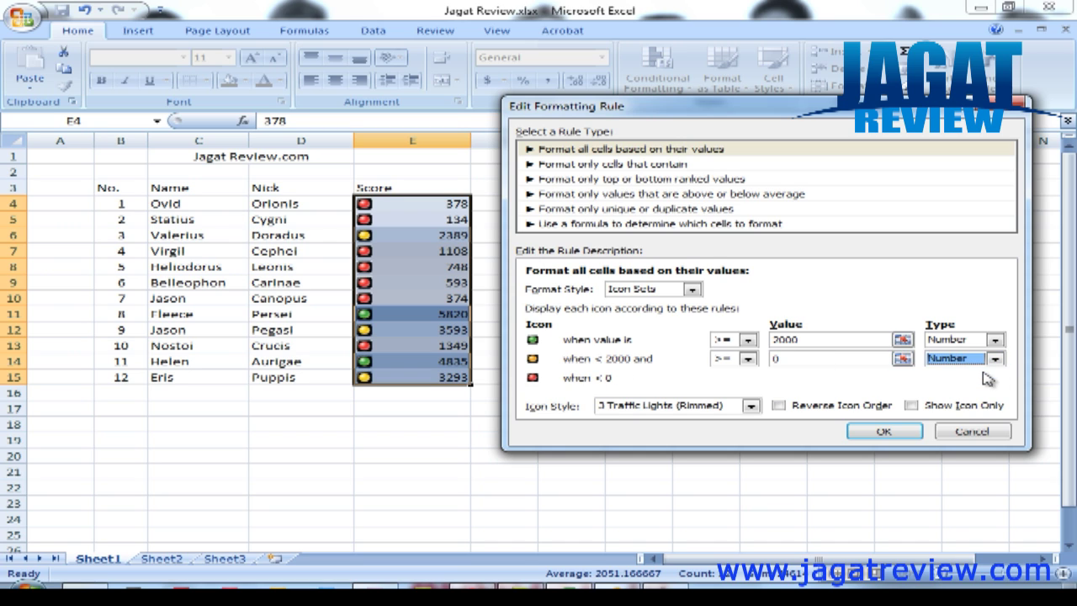
pyautogui.click(781, 360)
pyautogui.write('1000')
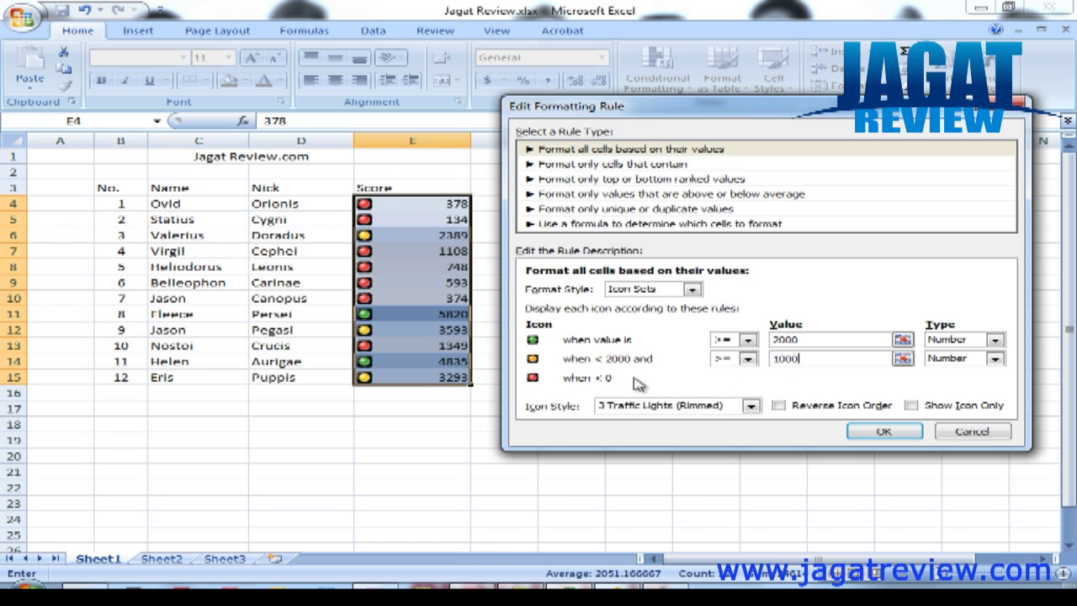
pyautogui.click(871, 432)
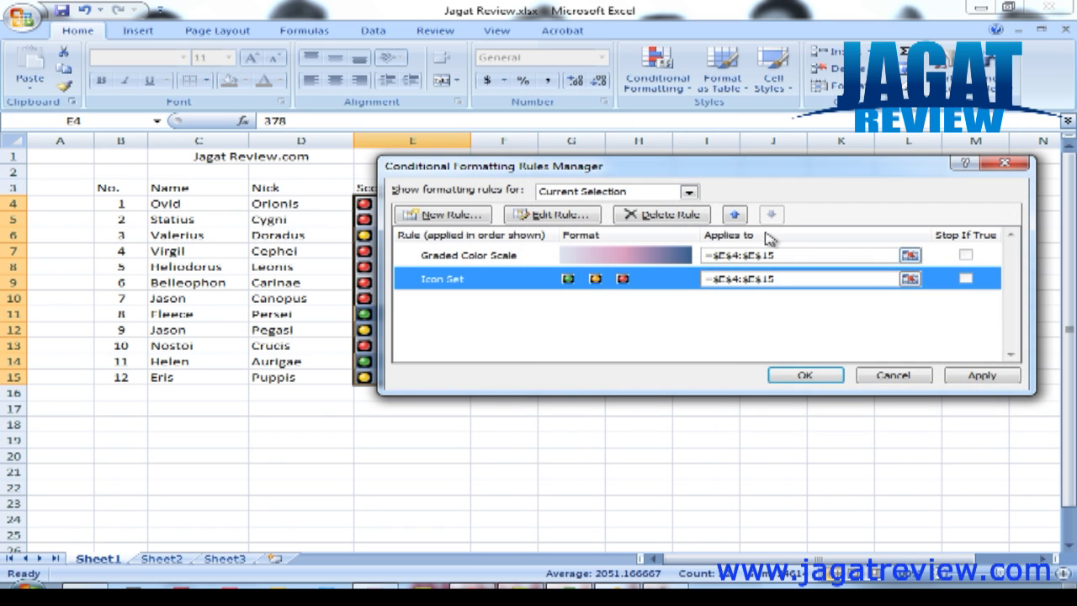
pyautogui.click(976, 379)
pyautogui.moveTo(607, 167); pyautogui.dragTo(721, 169)
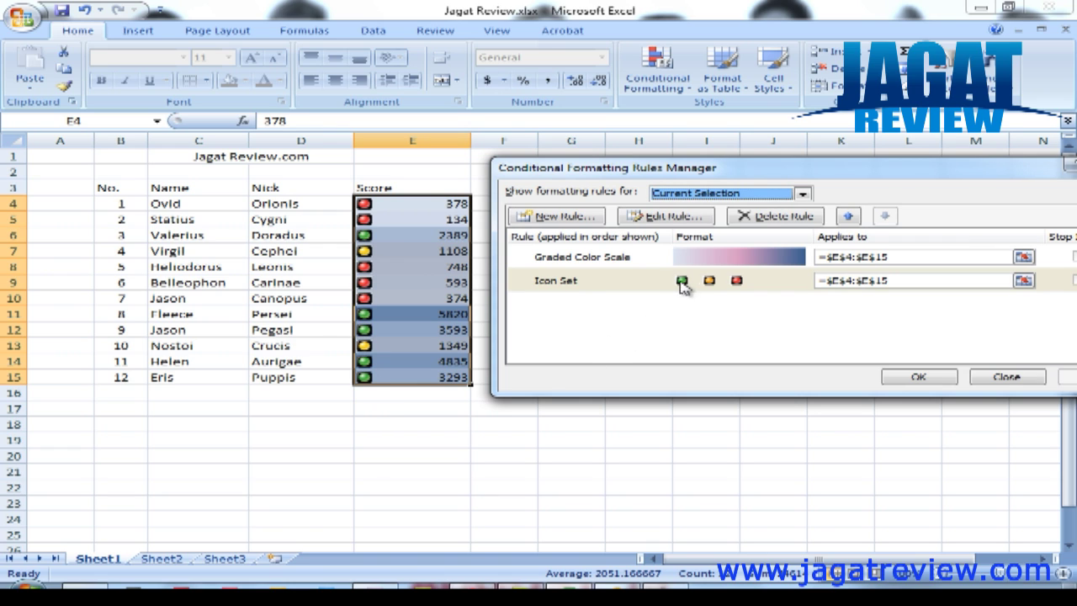
pyautogui.click(641, 286)
pyautogui.click(705, 216)
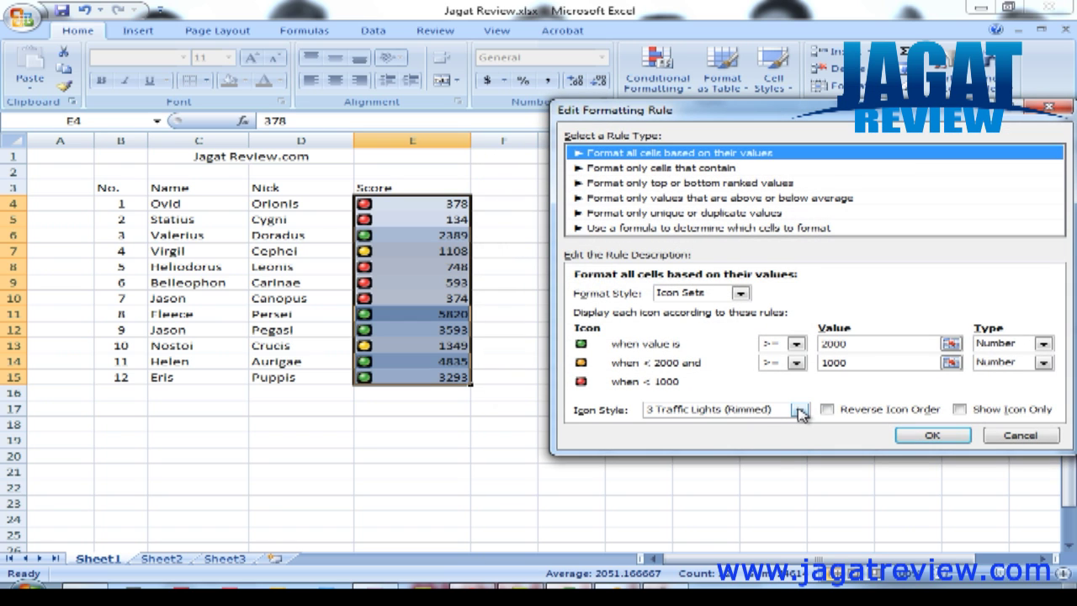
pyautogui.click(799, 411)
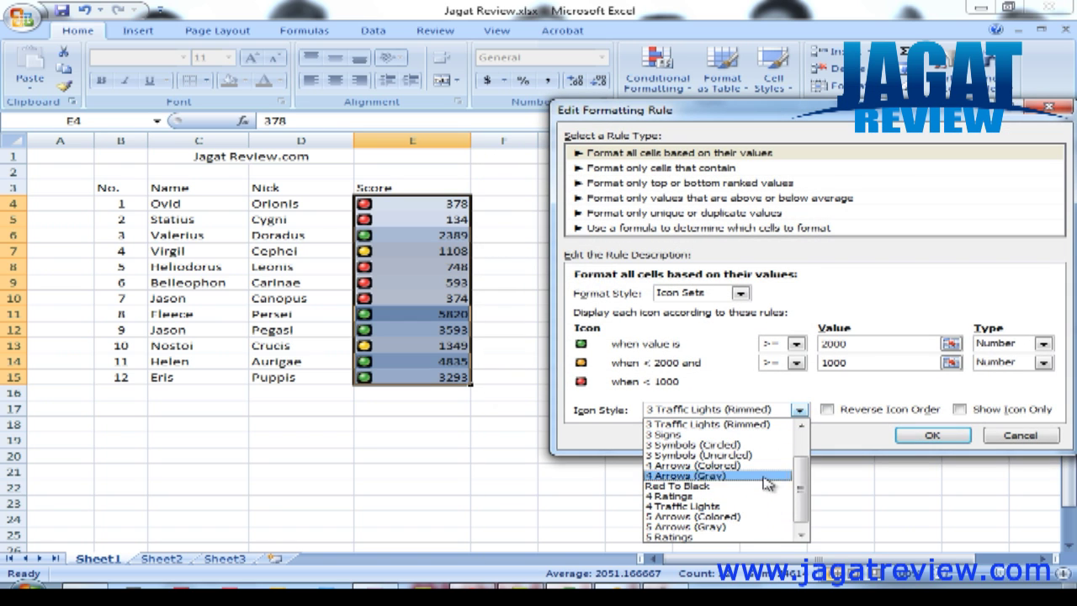
pyautogui.moveTo(805, 487); pyautogui.dragTo(807, 443)
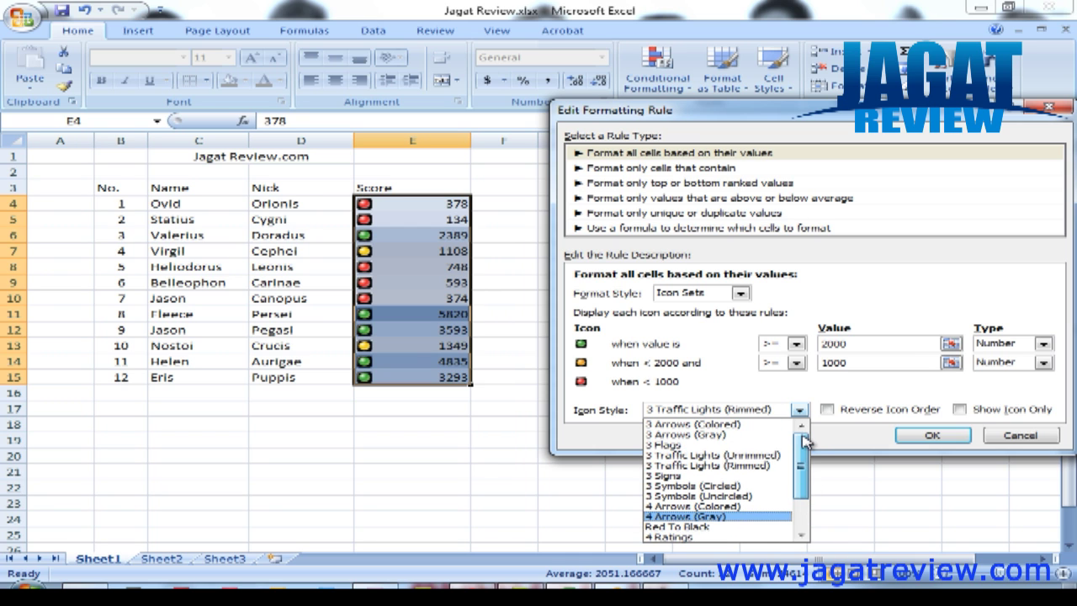
pyautogui.click(1001, 443)
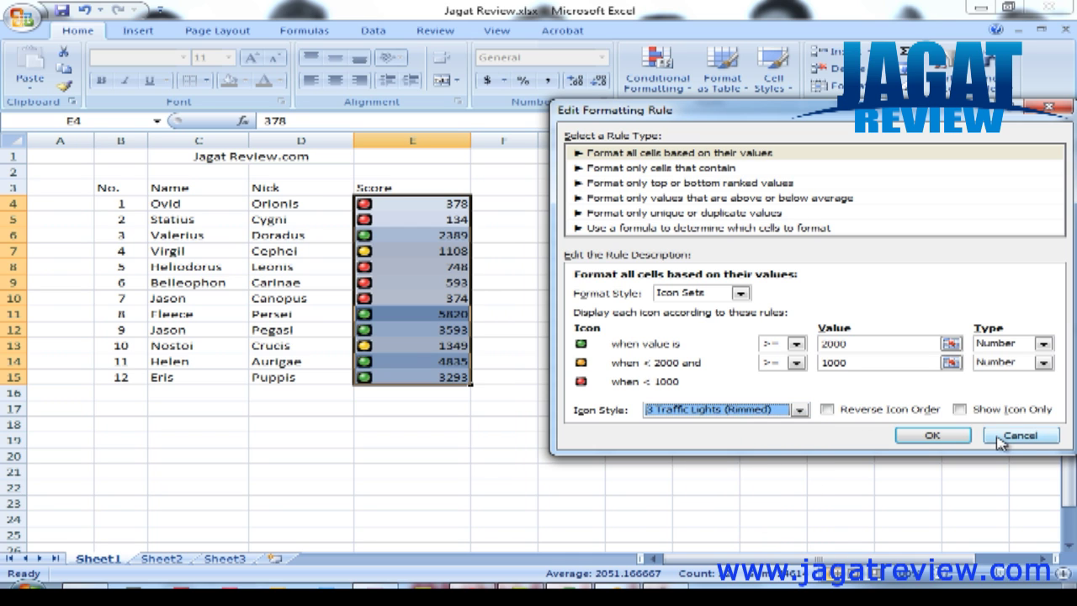
pyautogui.click(1001, 443)
pyautogui.moveTo(804, 166)
pyautogui.mouseDown()
pyautogui.moveTo(755, 208)
pyautogui.moveTo(727, 216)
pyautogui.mouseUp()
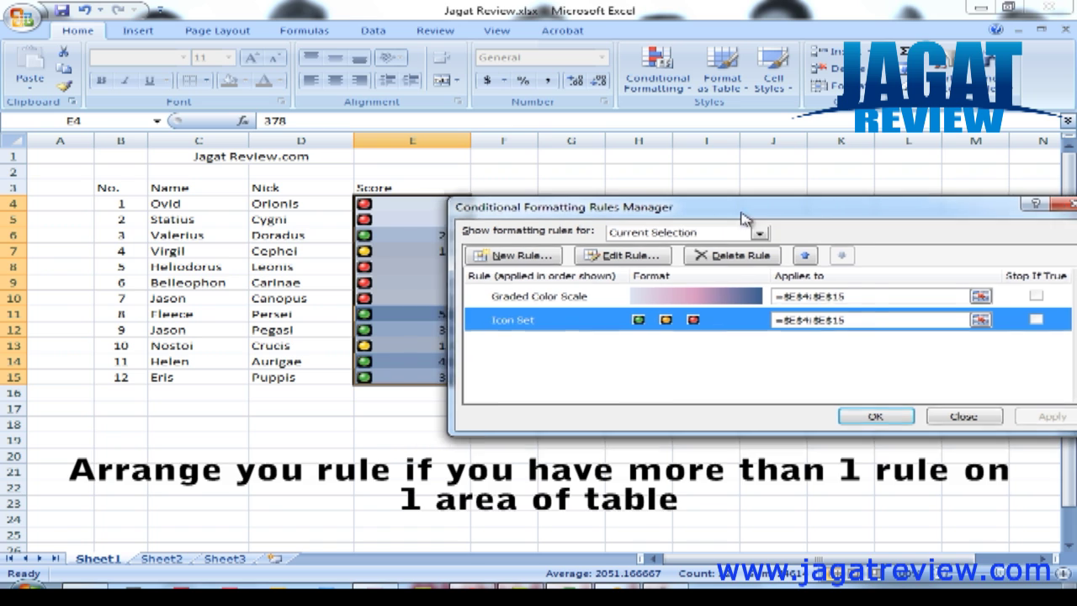
# Move the Icon Set rule up and back below the Graded Color Scale, then close the manager
pyautogui.moveTo(710, 218); pyautogui.dragTo(768, 210)
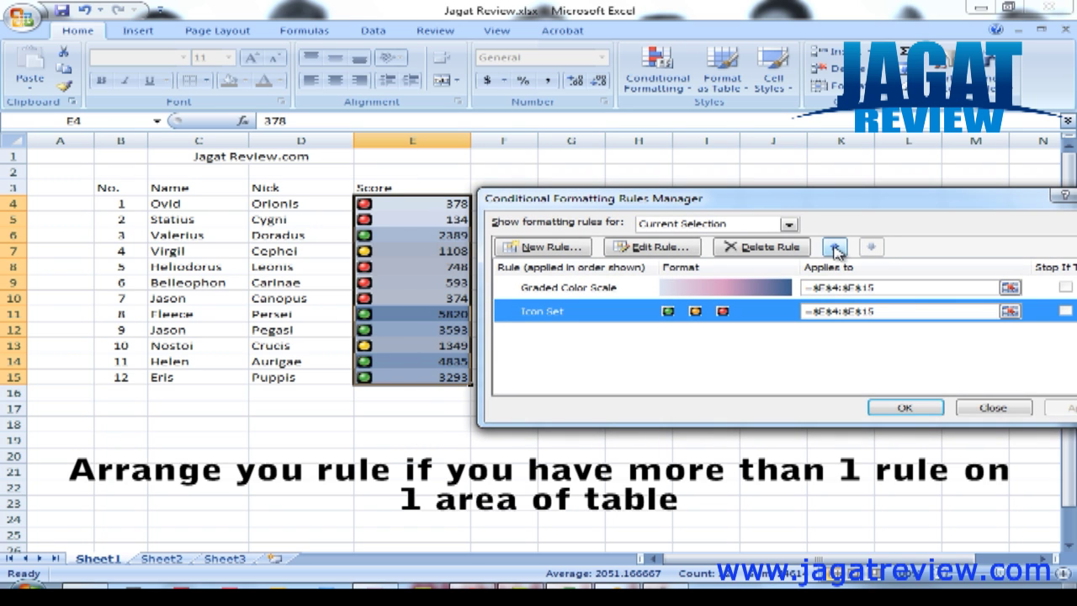
pyautogui.click(782, 293)
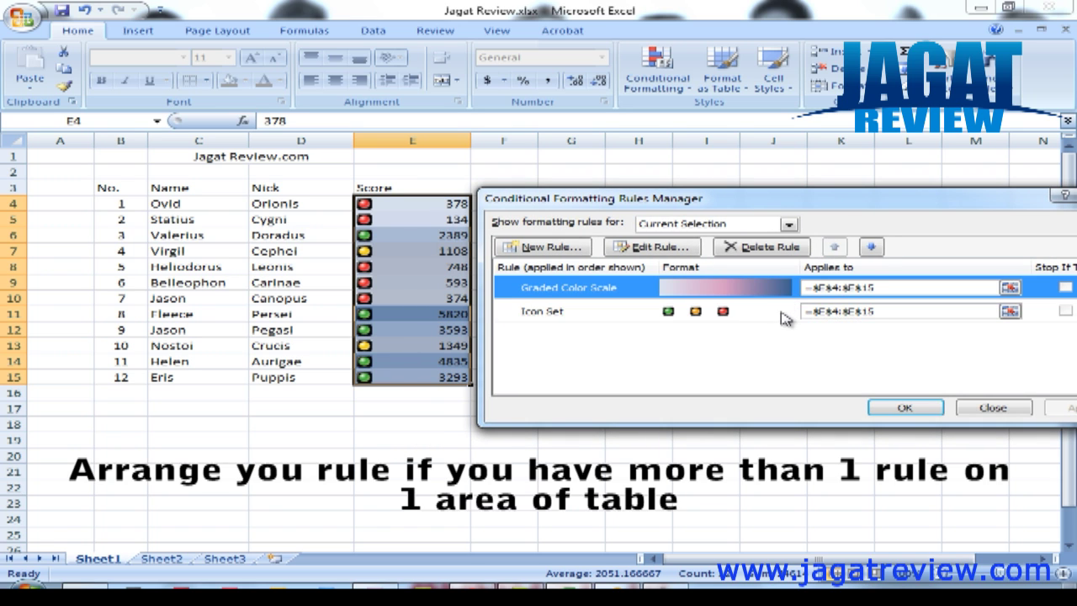
pyautogui.click(782, 316)
pyautogui.click(835, 246)
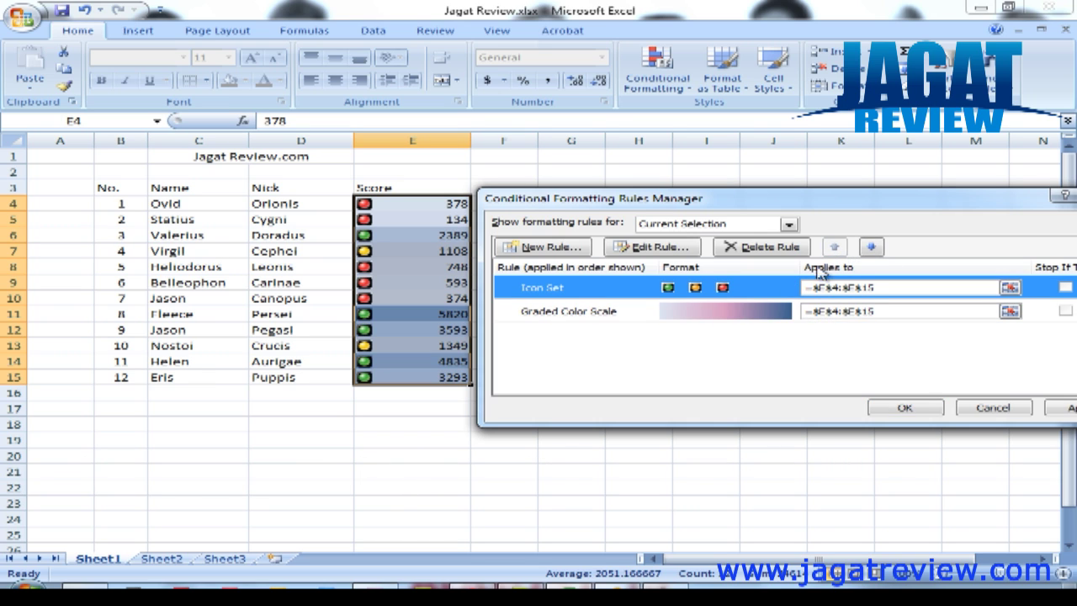
pyautogui.click(871, 247)
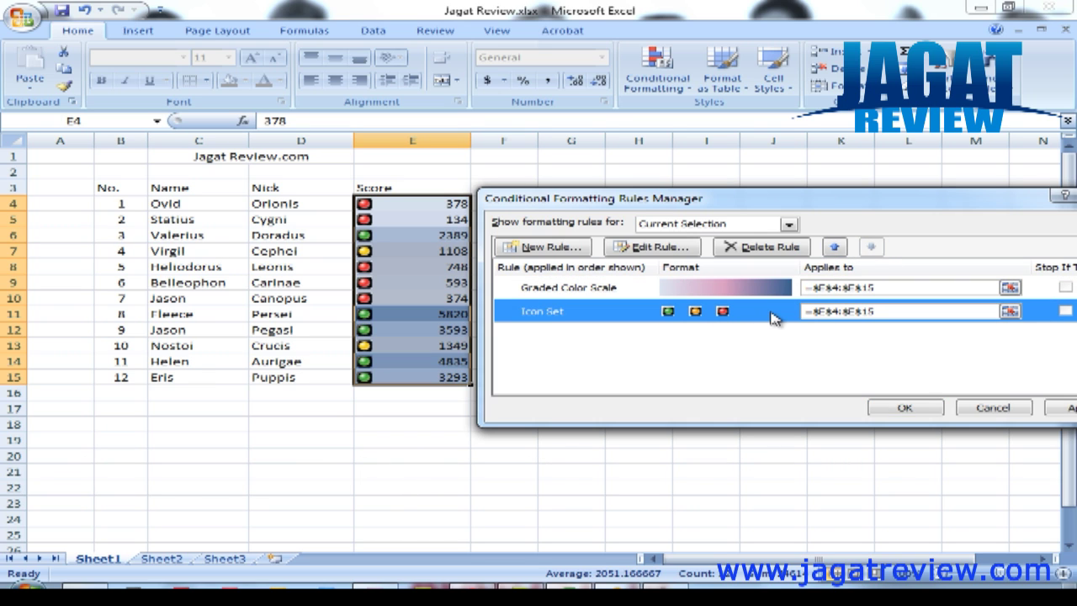
pyautogui.moveTo(781, 202); pyautogui.dragTo(732, 204)
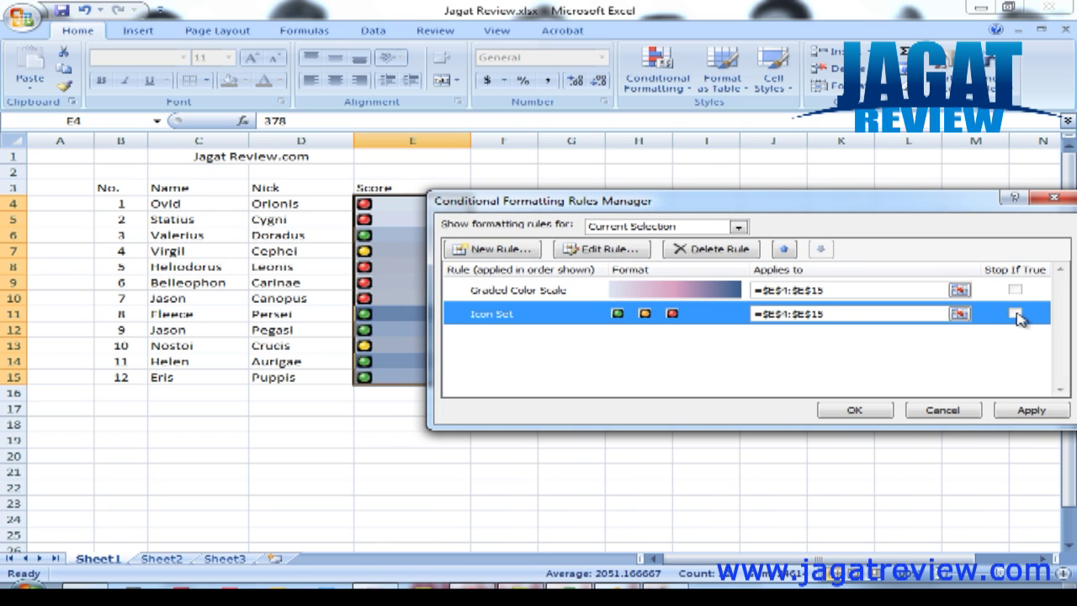
pyautogui.click(993, 292)
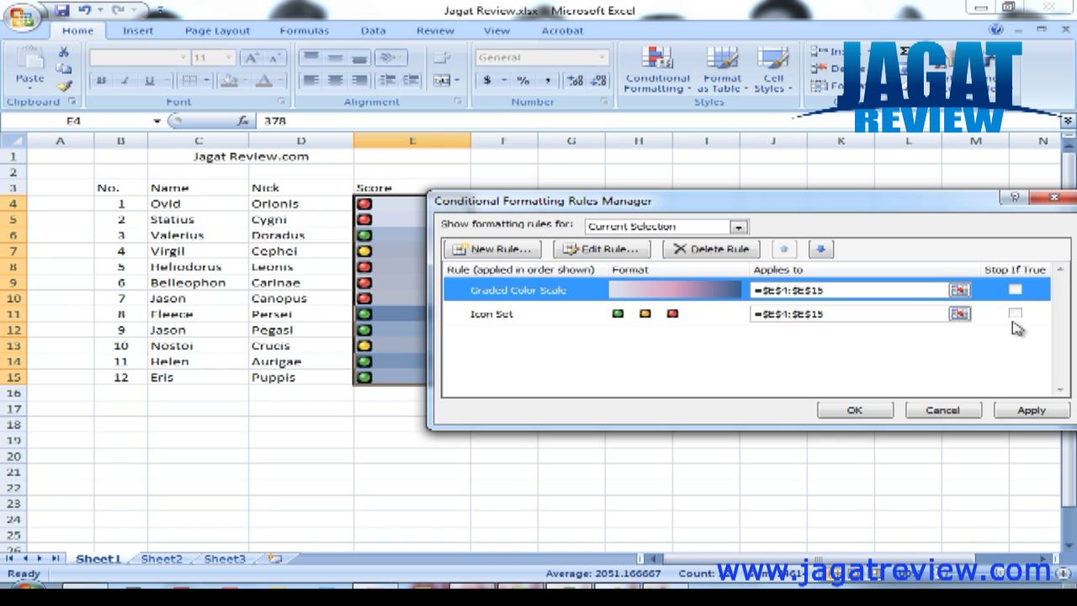
pyautogui.press('Tab')
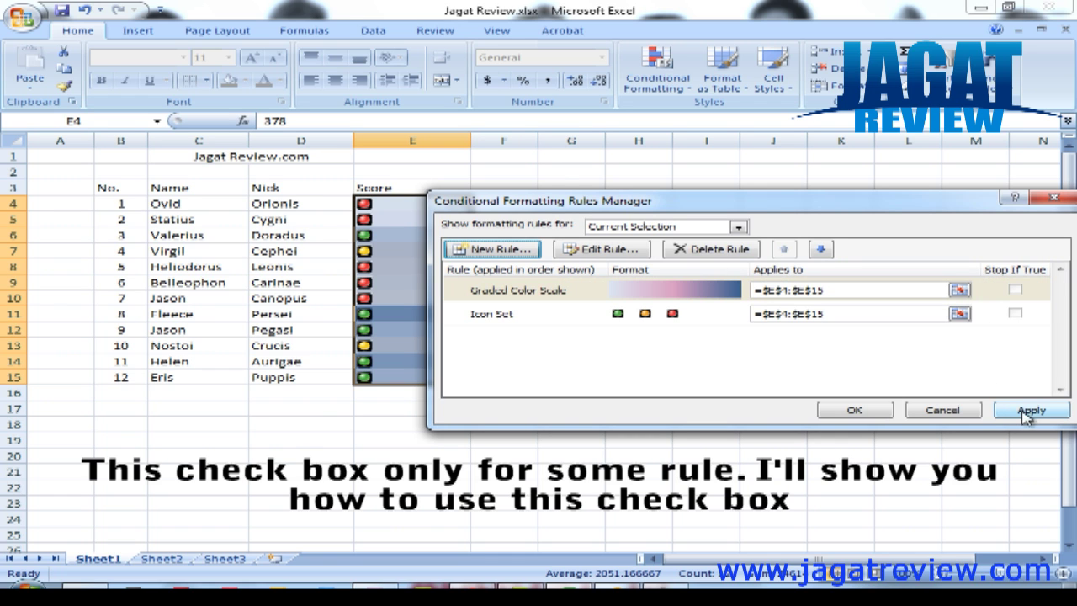
pyautogui.click(854, 410)
pyautogui.moveTo(425, 204); pyautogui.dragTo(417, 377)
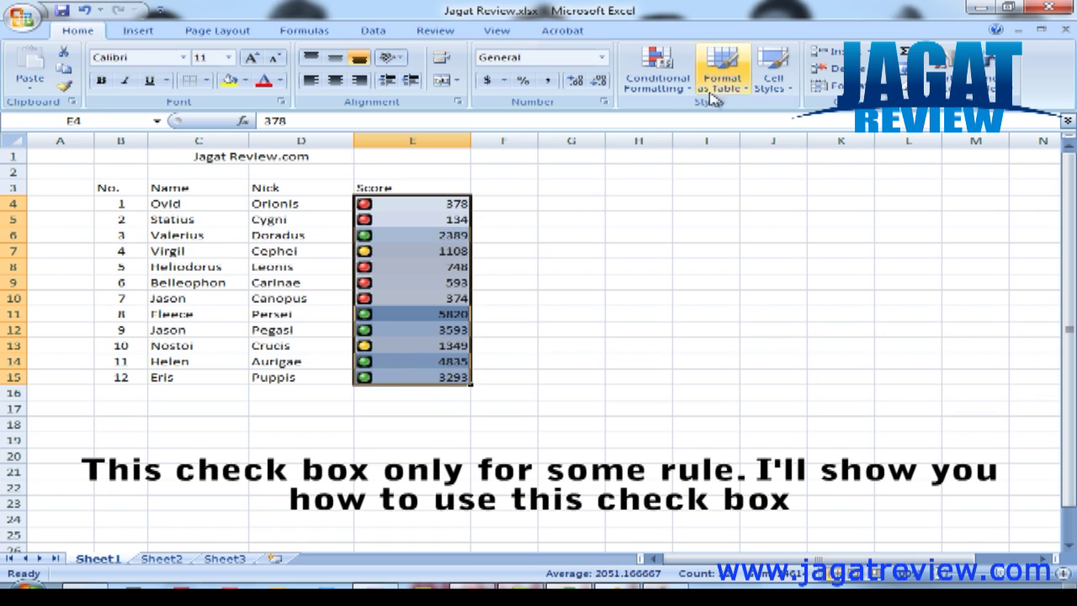
# Add a Greater Than 2000 rule with Light Red Fill and Dark Red Text to E4:E15
pyautogui.click(650, 78)
pyautogui.moveTo(726, 114)
pyautogui.click(838, 115)
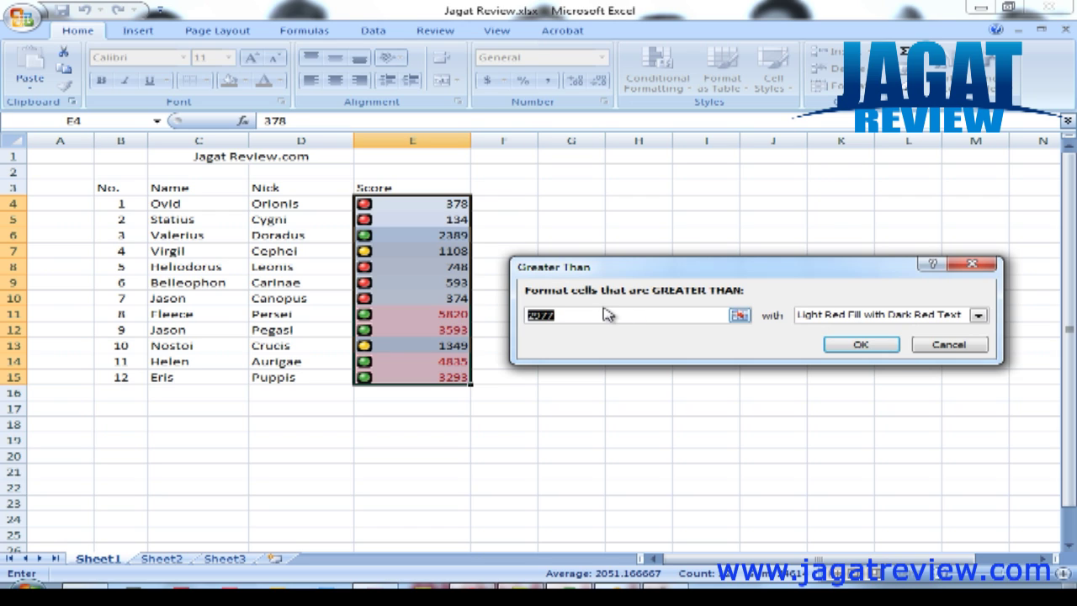
pyautogui.write('30')
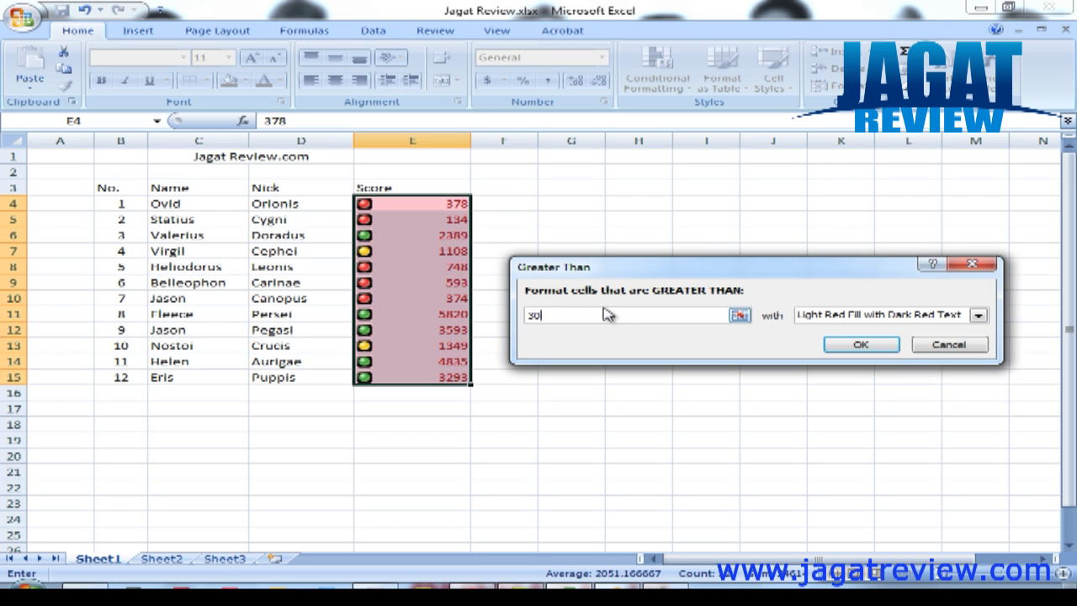
pyautogui.write('00')
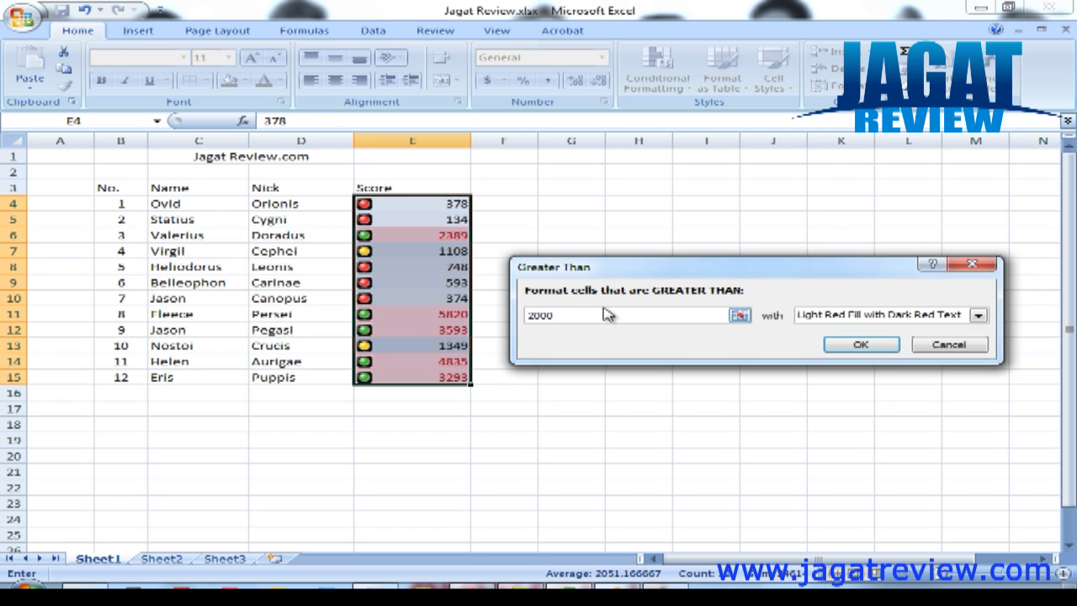
pyautogui.click(842, 345)
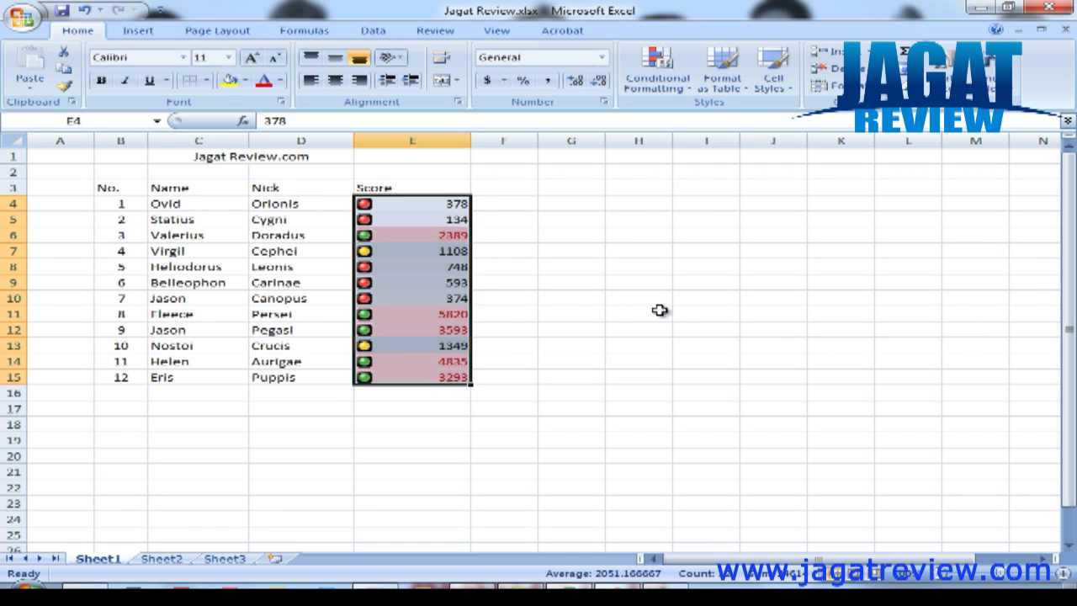
pyautogui.click(623, 299)
pyautogui.moveTo(436, 206); pyautogui.dragTo(423, 377)
# Tick Stop If True for the Cell Value > 2000 rule in Manage Rules and apply
pyautogui.click(669, 84)
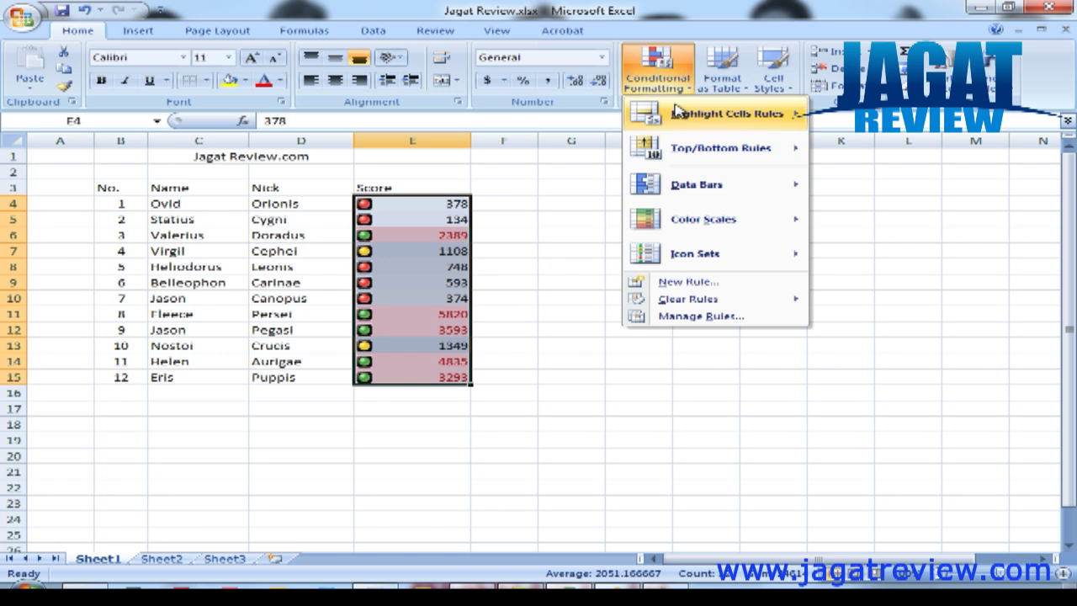
pyautogui.click(715, 315)
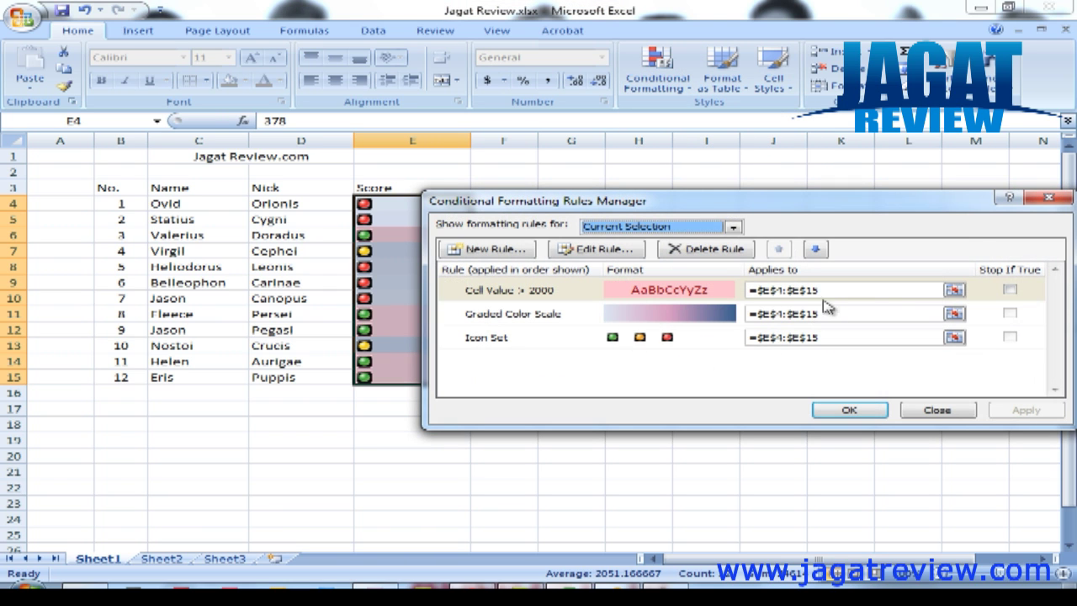
pyautogui.click(1010, 291)
pyautogui.moveTo(842, 212); pyautogui.dragTo(879, 205)
pyautogui.click(1051, 403)
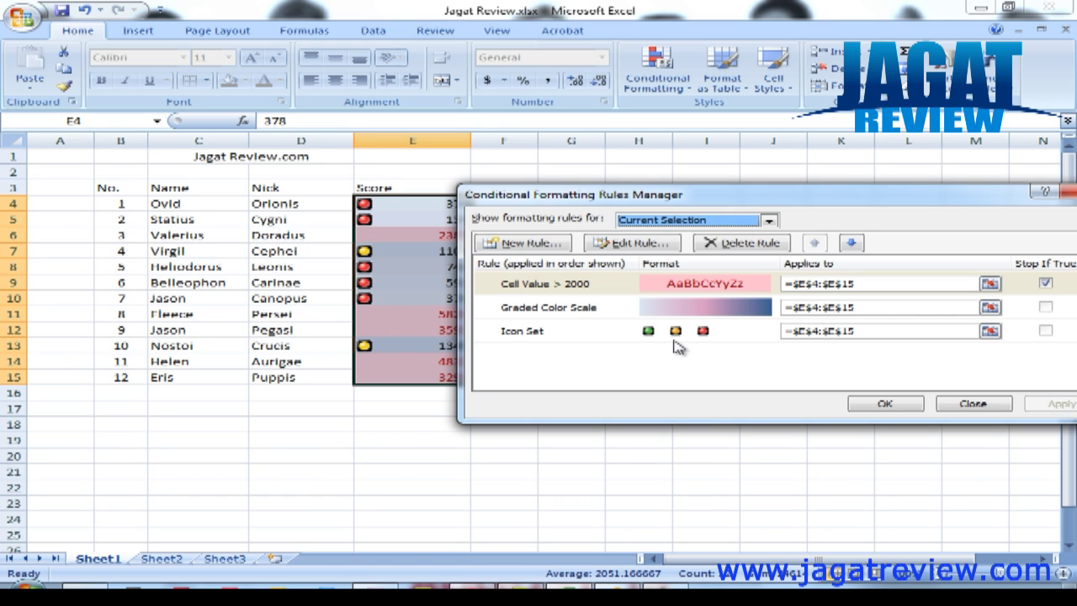
# Try the Cell Value > 2000 rule below the colour scale, then at the bottom
pyautogui.moveTo(749, 198); pyautogui.dragTo(736, 199)
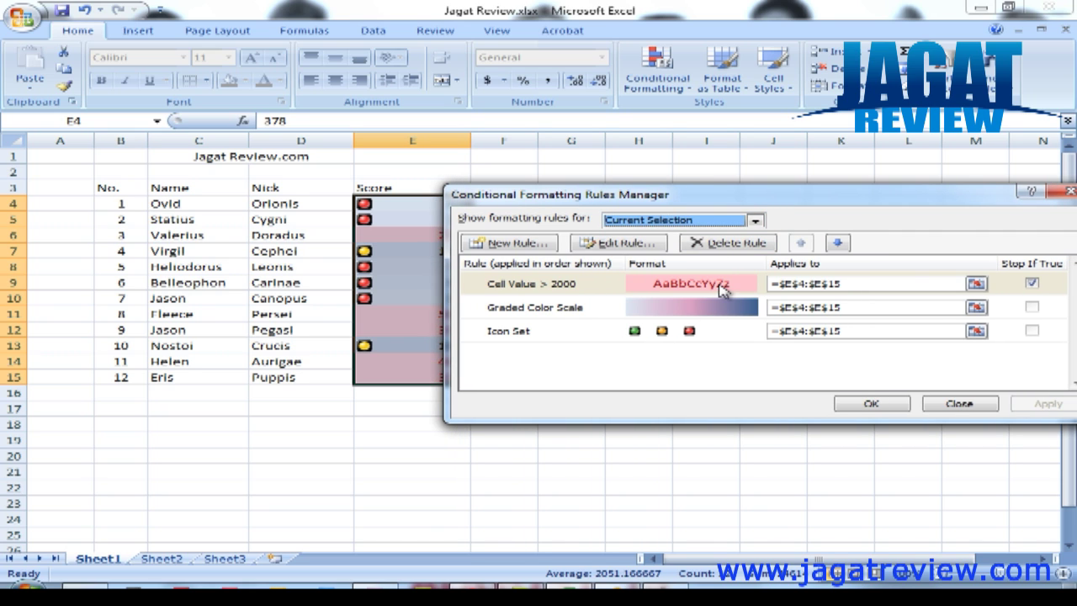
pyautogui.click(721, 286)
pyautogui.click(837, 243)
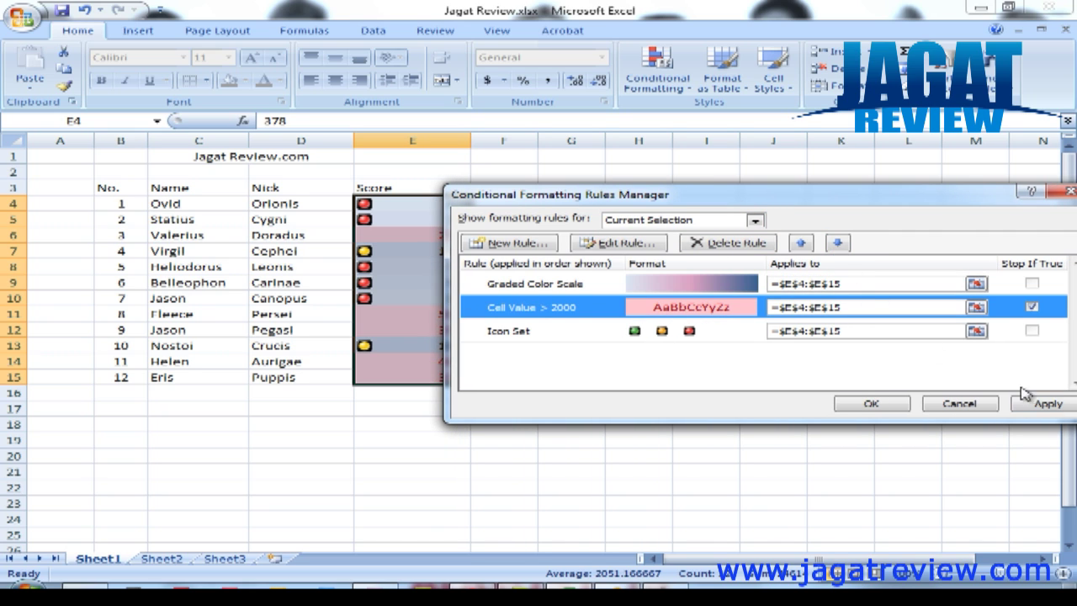
pyautogui.click(1049, 404)
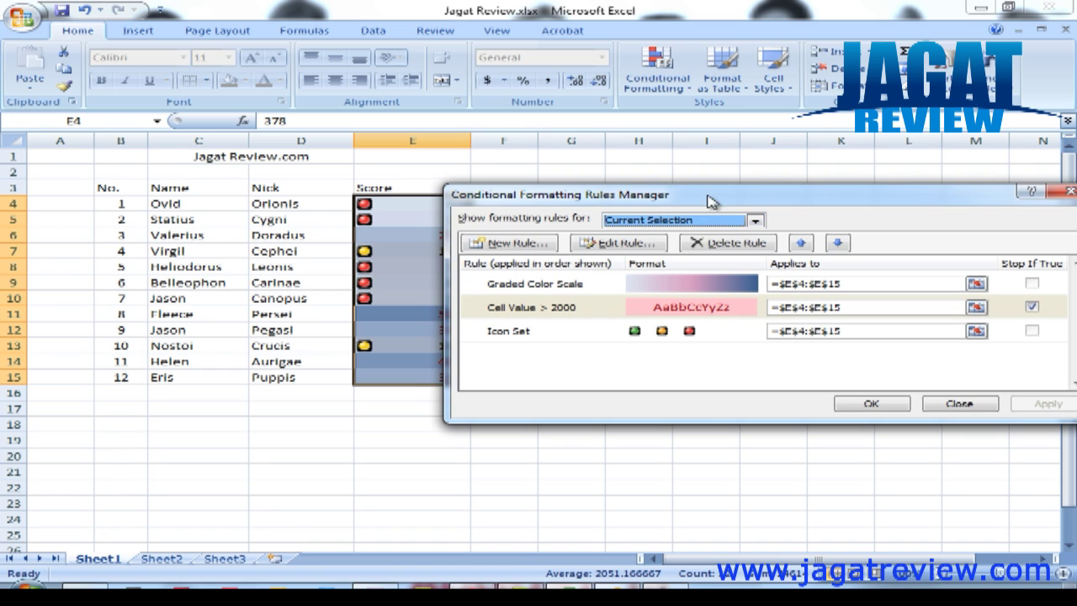
pyautogui.moveTo(708, 195); pyautogui.dragTo(754, 193)
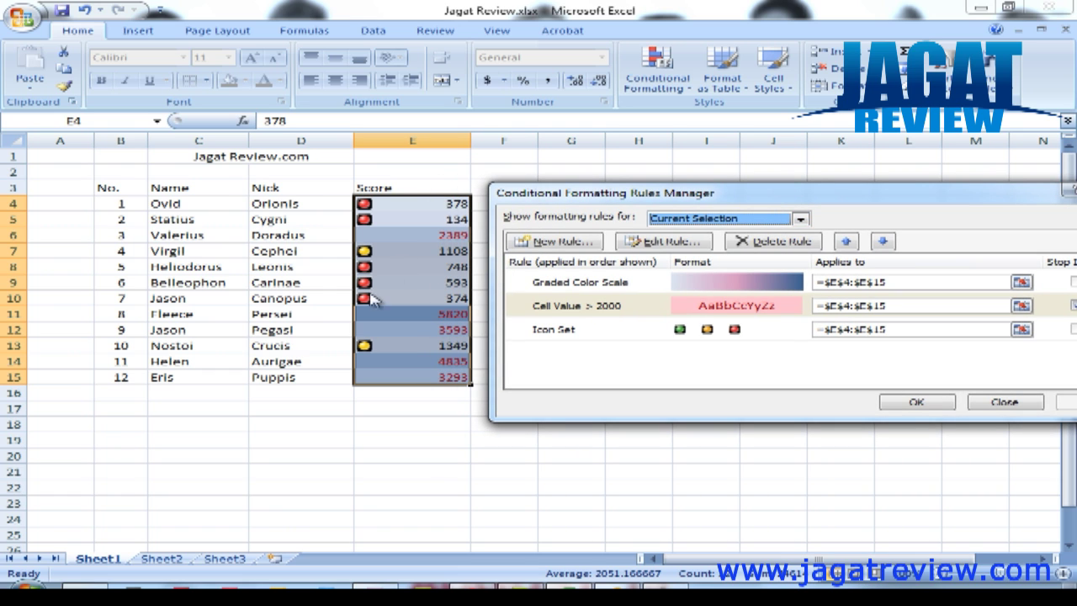
pyautogui.moveTo(709, 195); pyautogui.dragTo(642, 189)
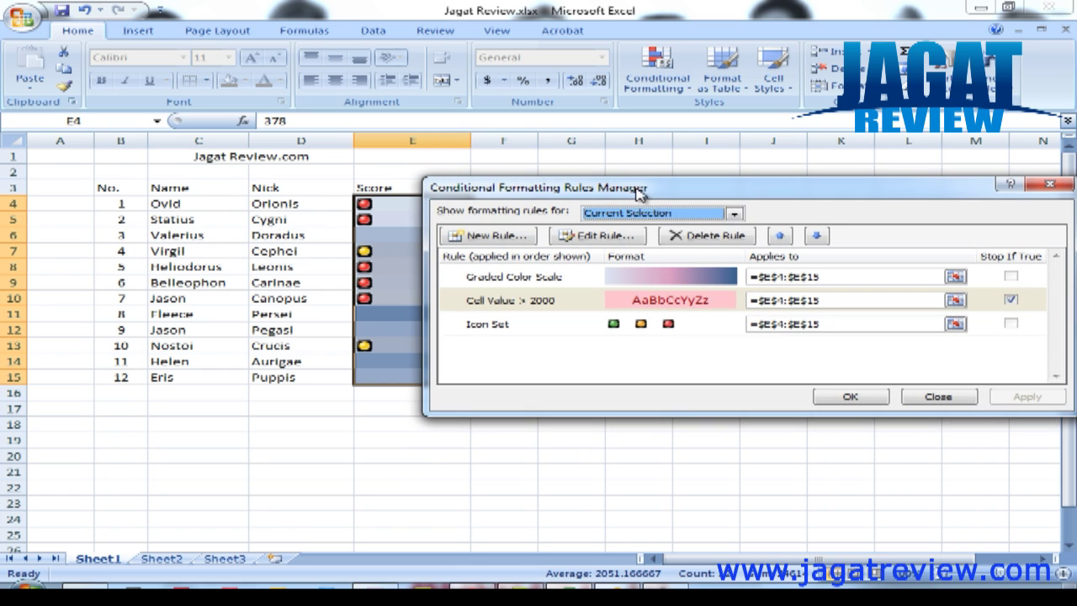
pyautogui.click(784, 296)
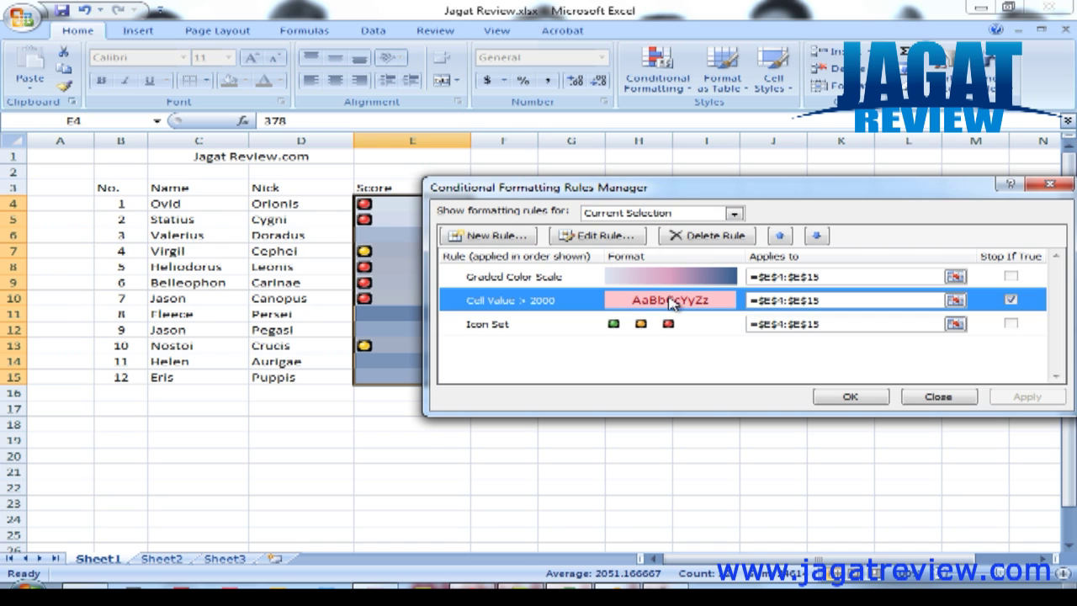
pyautogui.click(815, 235)
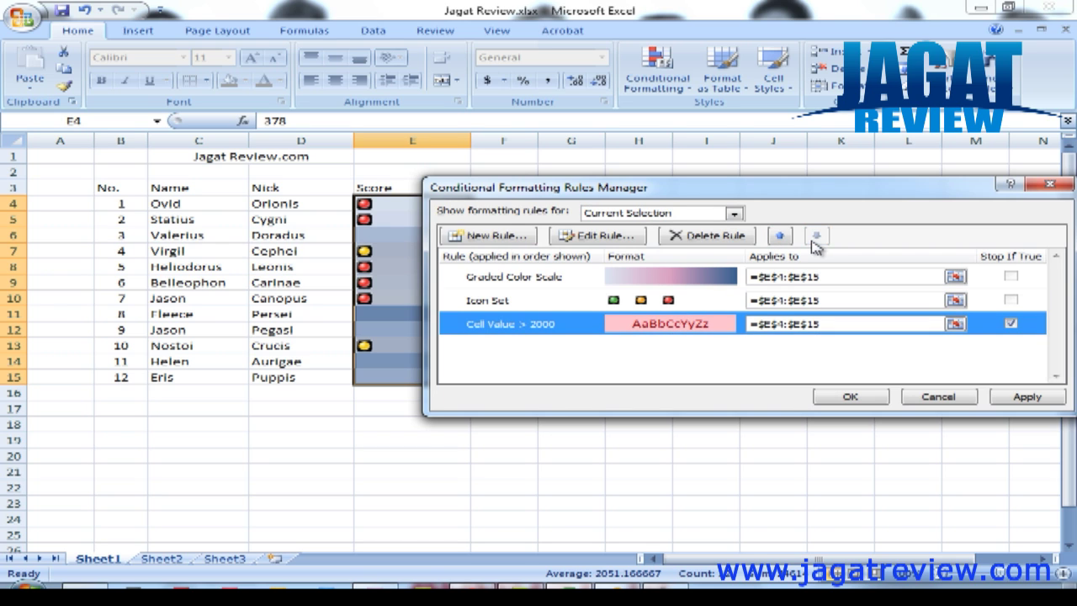
pyautogui.click(1024, 399)
# Move the Cell Value > 2000 rule to the top, apply, and close the manager
pyautogui.moveTo(783, 198); pyautogui.dragTo(845, 202)
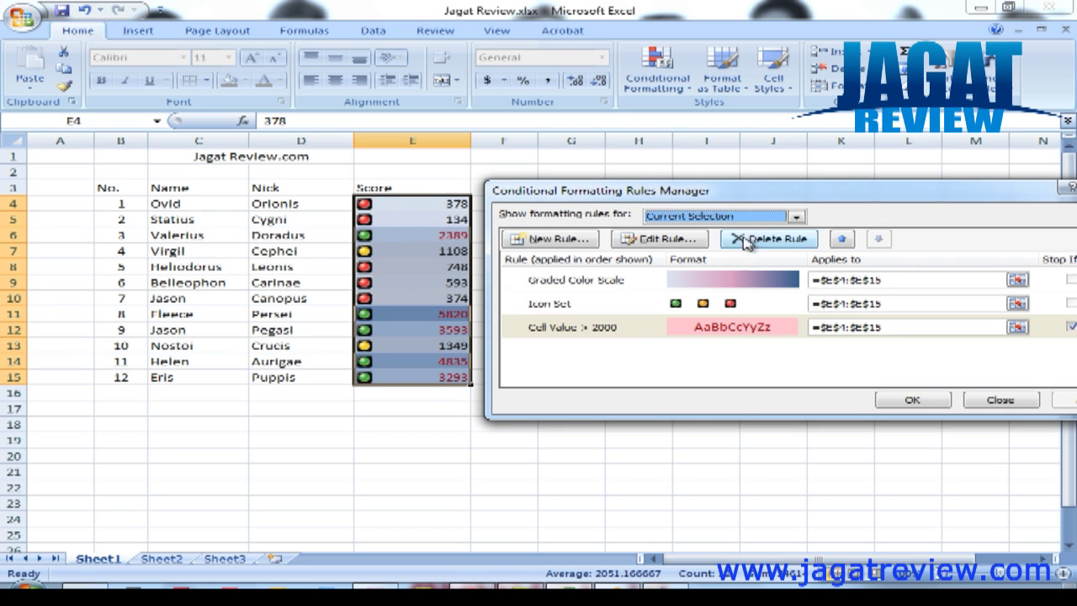
pyautogui.moveTo(763, 201); pyautogui.dragTo(667, 200)
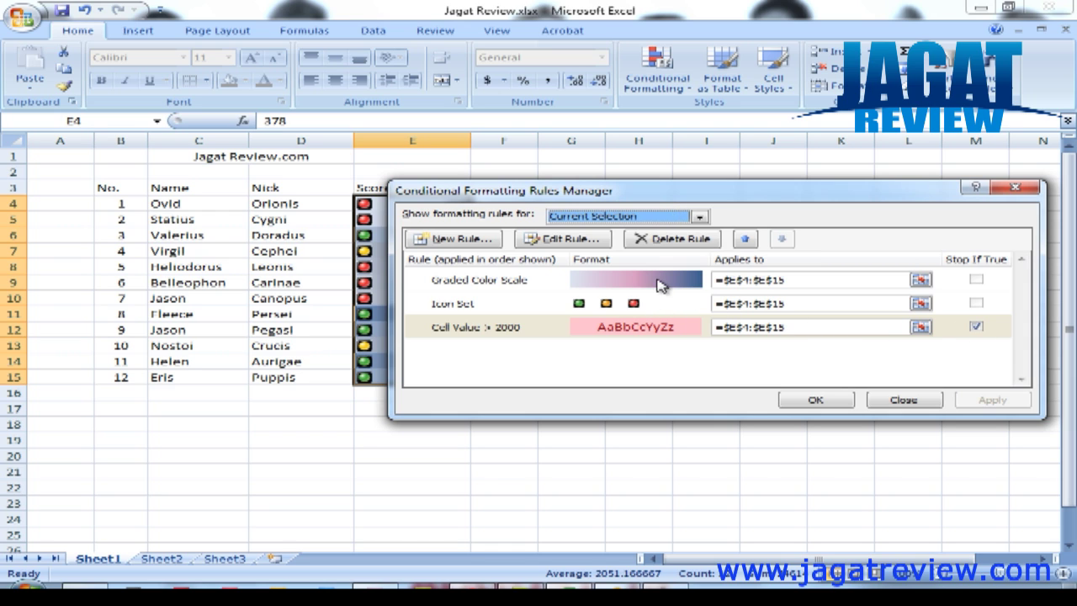
pyautogui.click(745, 240)
pyautogui.click(744, 240)
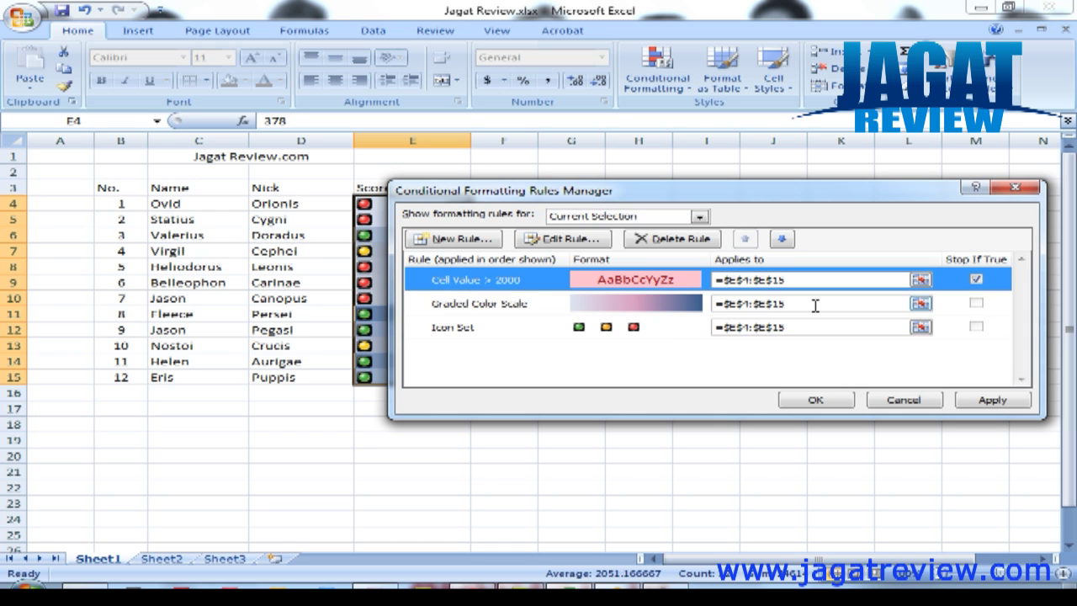
pyautogui.click(992, 399)
pyautogui.moveTo(648, 206); pyautogui.dragTo(763, 217)
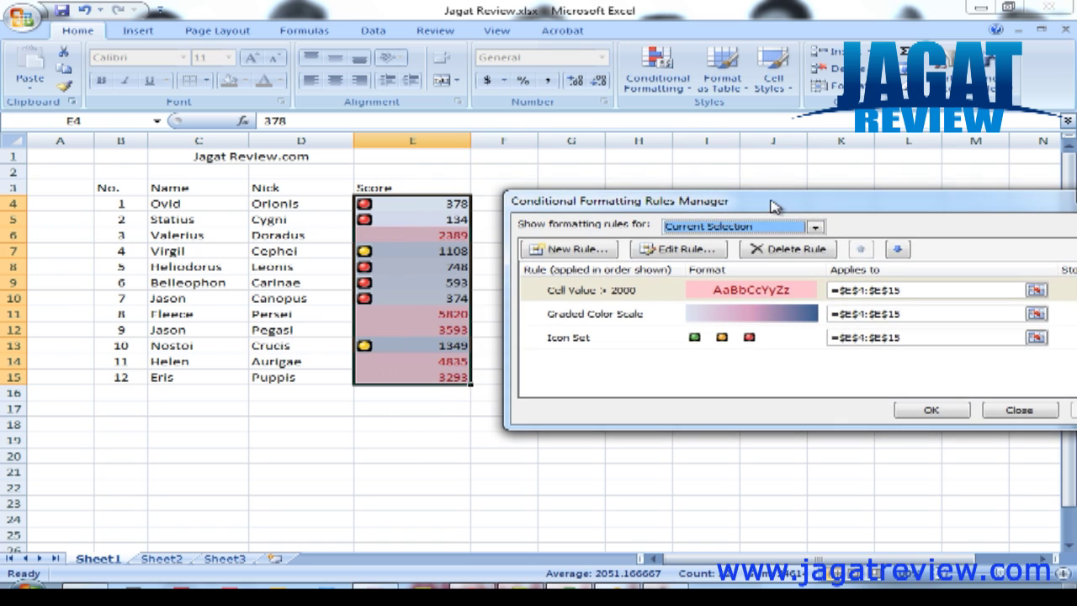
pyautogui.moveTo(799, 208); pyautogui.dragTo(729, 207)
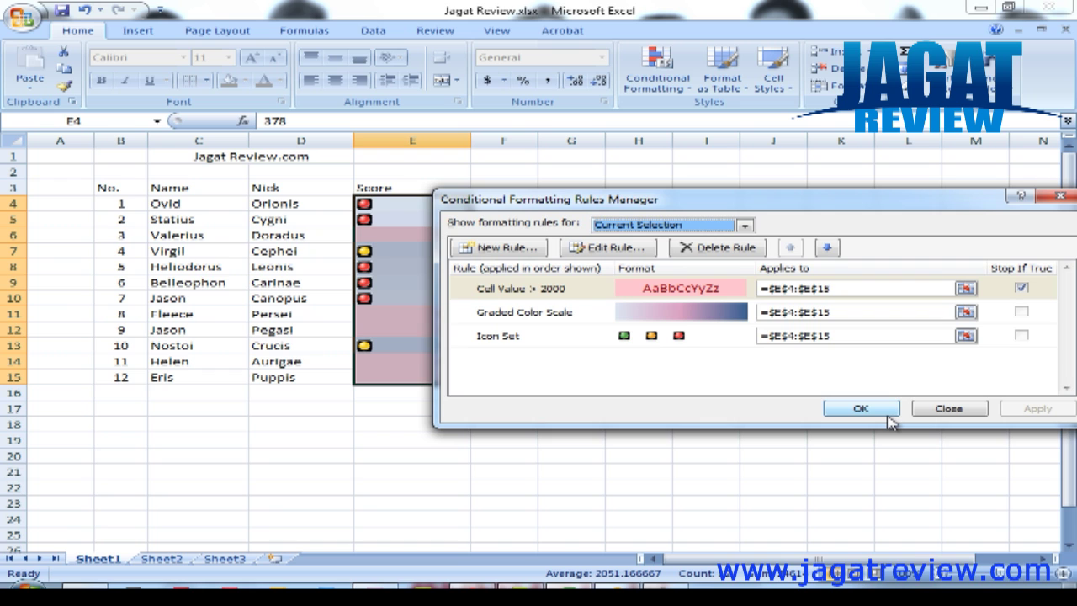
pyautogui.click(860, 409)
pyautogui.click(614, 383)
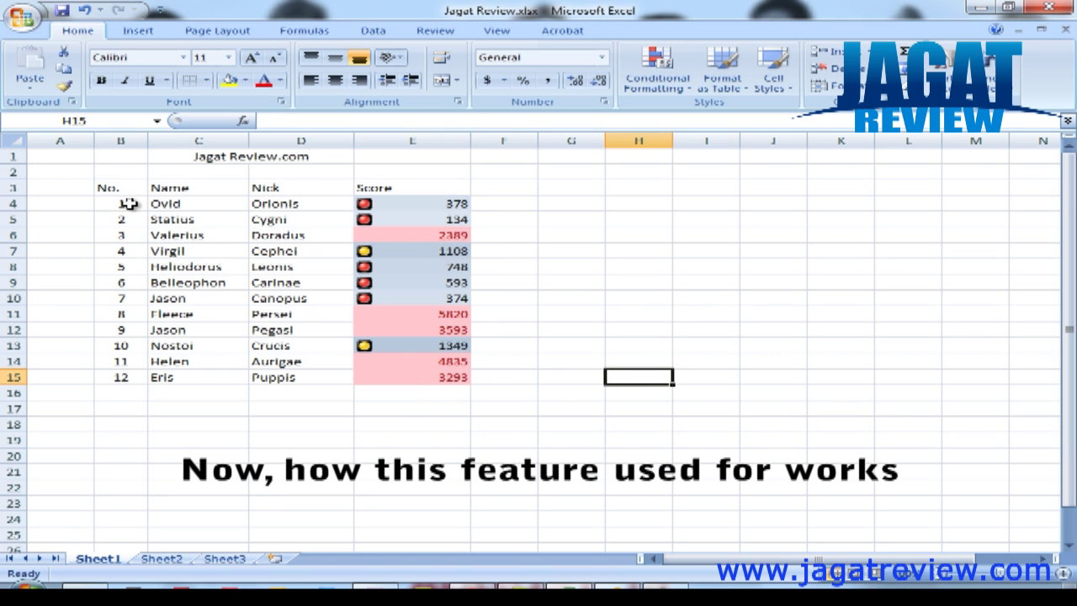
# Highlight duplicate values in the Name and Nick columns with Light Red Fill and Dark Red Text
pyautogui.moveTo(163, 204)
pyautogui.mouseDown()
pyautogui.moveTo(268, 309)
pyautogui.moveTo(272, 510)
pyautogui.mouseUp()
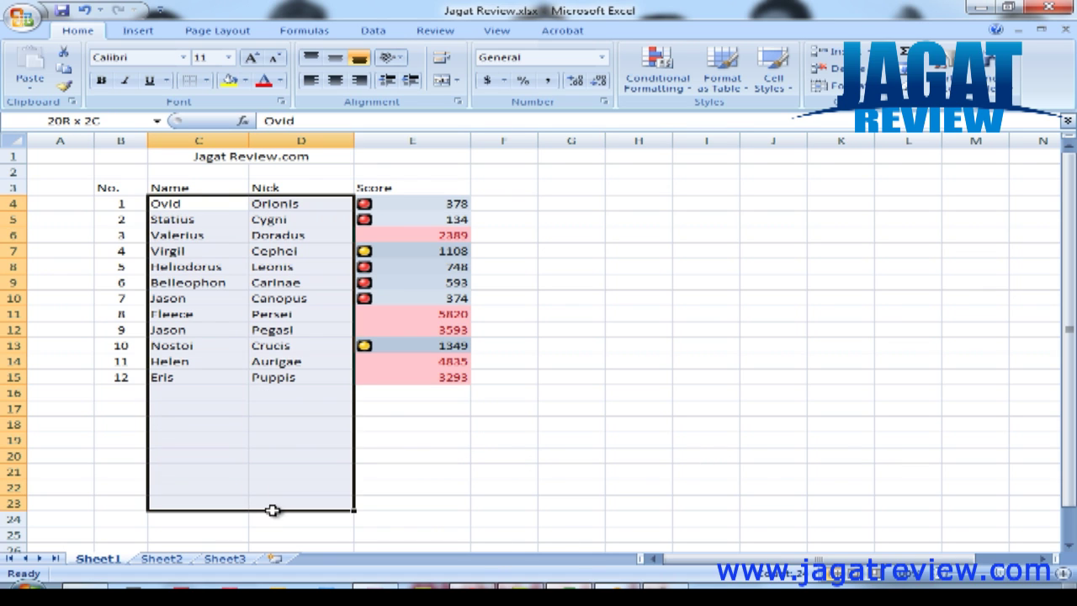
pyautogui.click(665, 88)
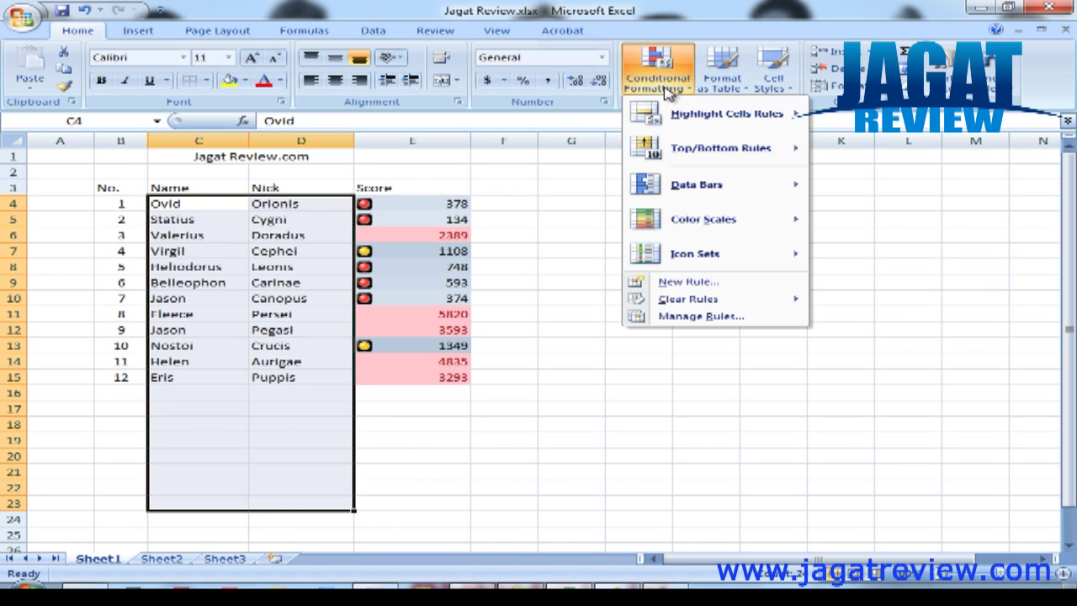
pyautogui.moveTo(715, 113)
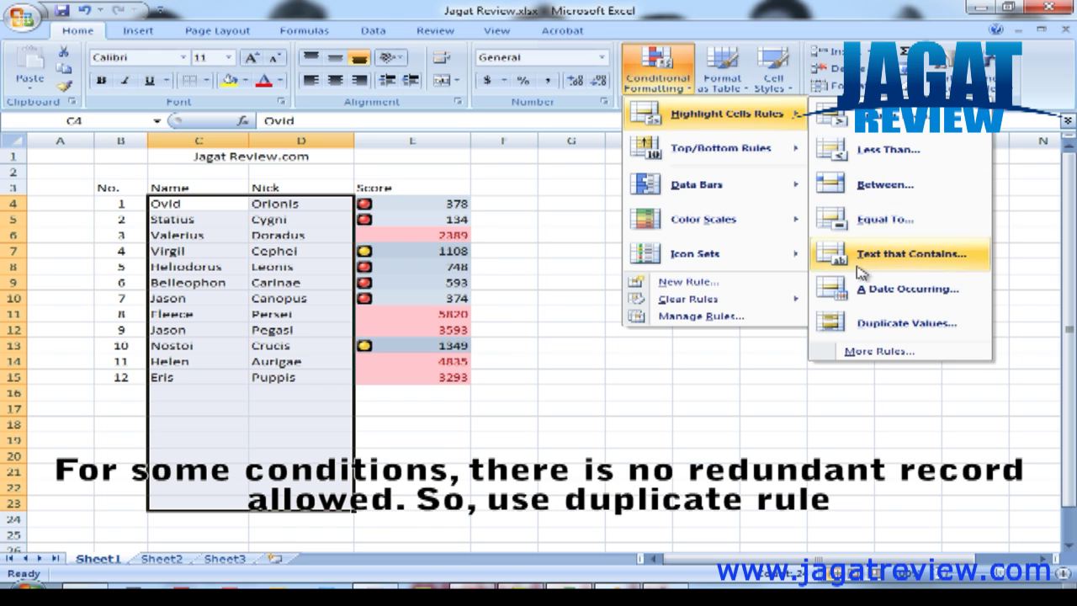
pyautogui.click(872, 327)
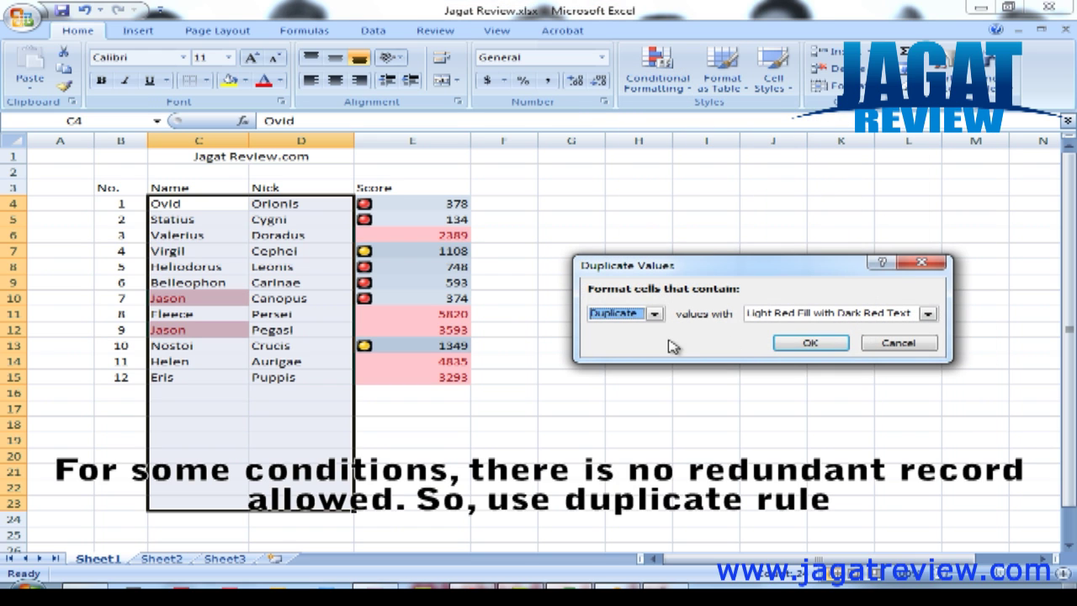
pyautogui.click(778, 345)
pyautogui.click(514, 419)
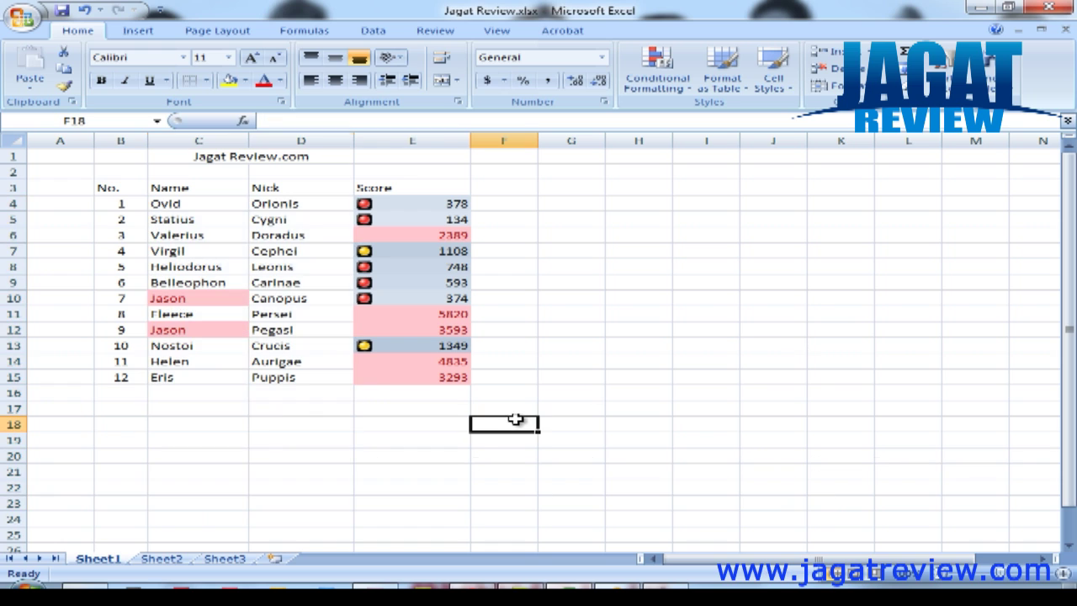
pyautogui.click(227, 404)
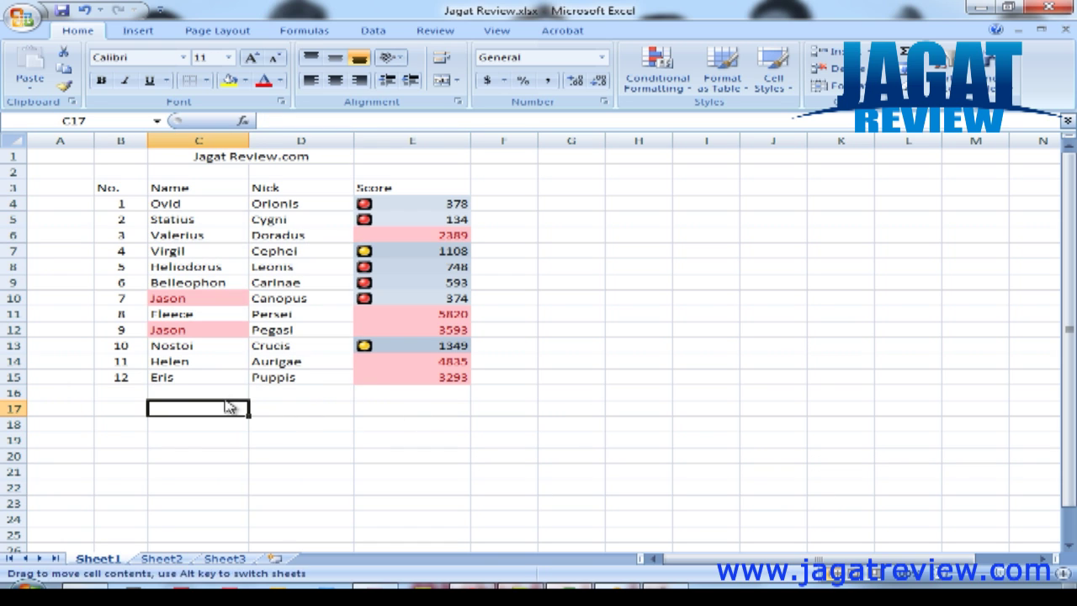
# Extend the No. series from 11 and 12 down to 20 in row 23
pyautogui.click(143, 393)
pyautogui.moveTo(126, 362); pyautogui.dragTo(147, 503)
pyautogui.click(201, 393)
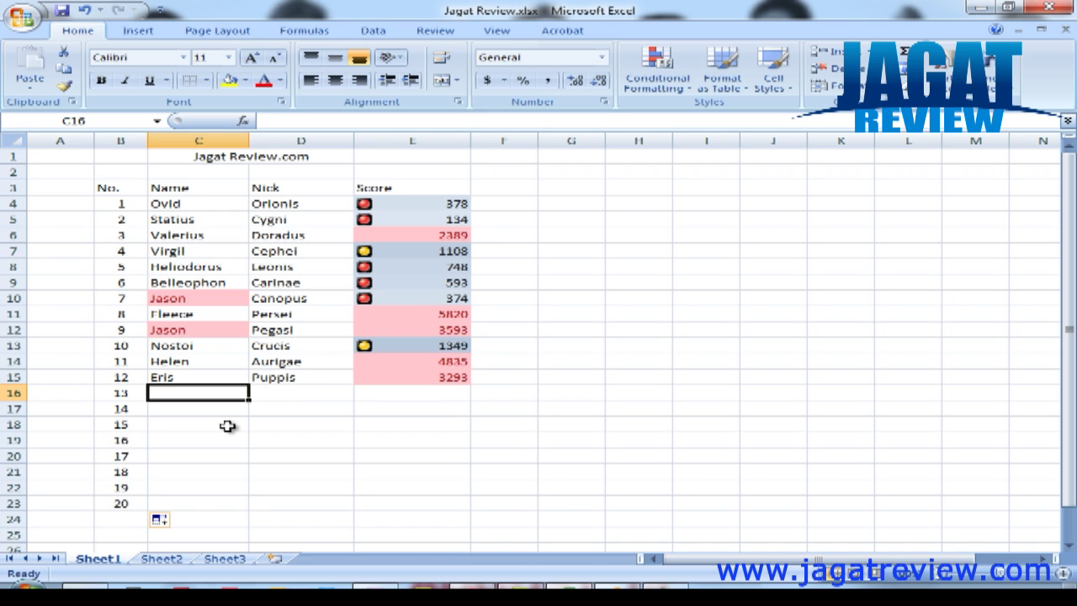
# Enter Brian, Jack and Virgil in C16:C18 and check both red-highlighted Virgil entries
pyautogui.write('b')
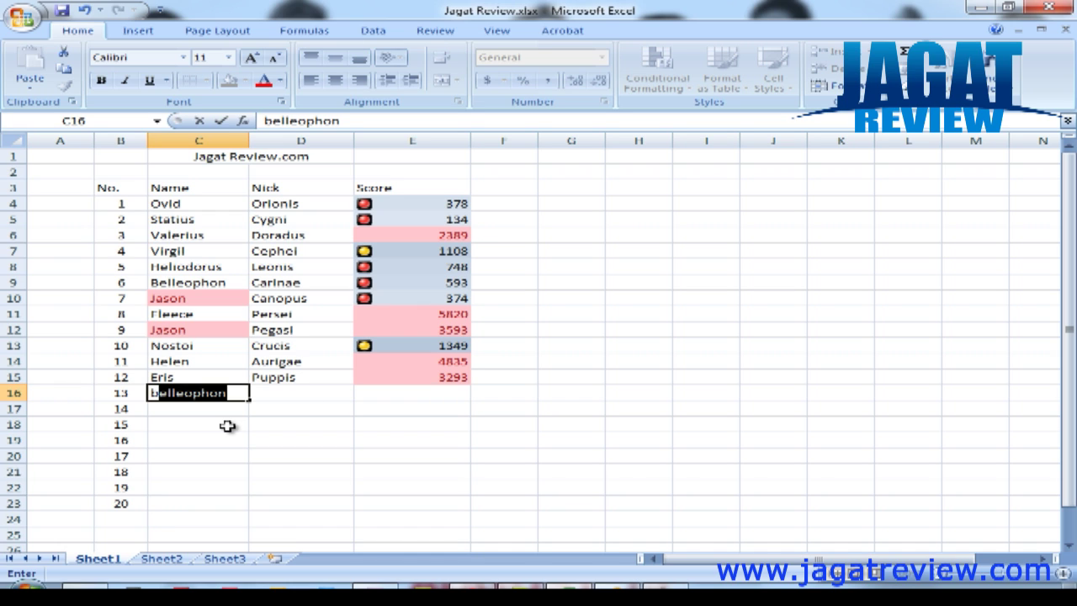
pyautogui.press('BackSpace')
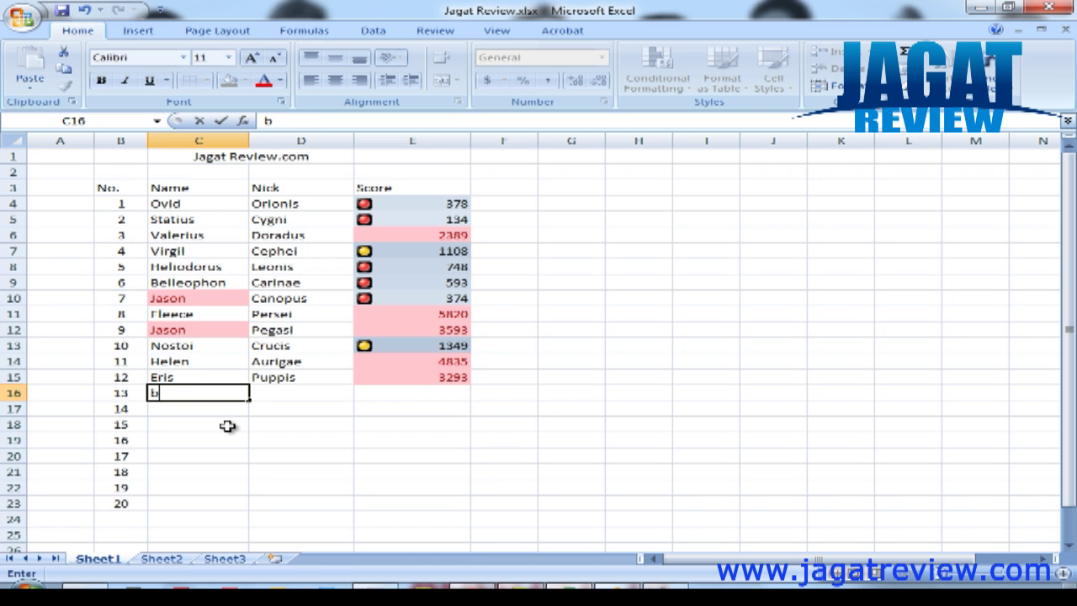
pyautogui.write('Brian')
pyautogui.press('Return')
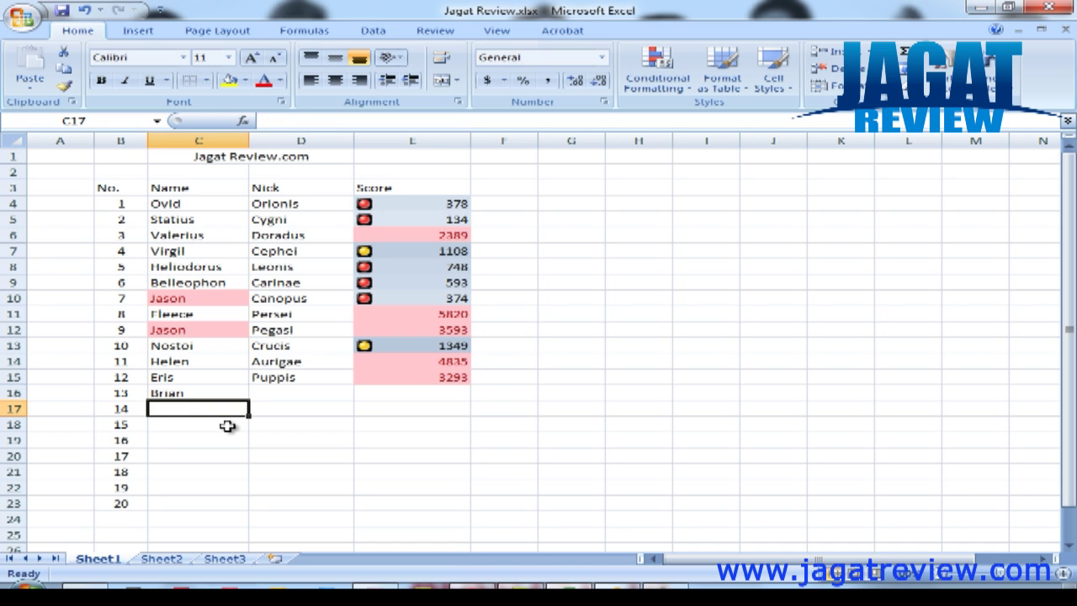
pyautogui.write('Jack')
pyautogui.press('Return')
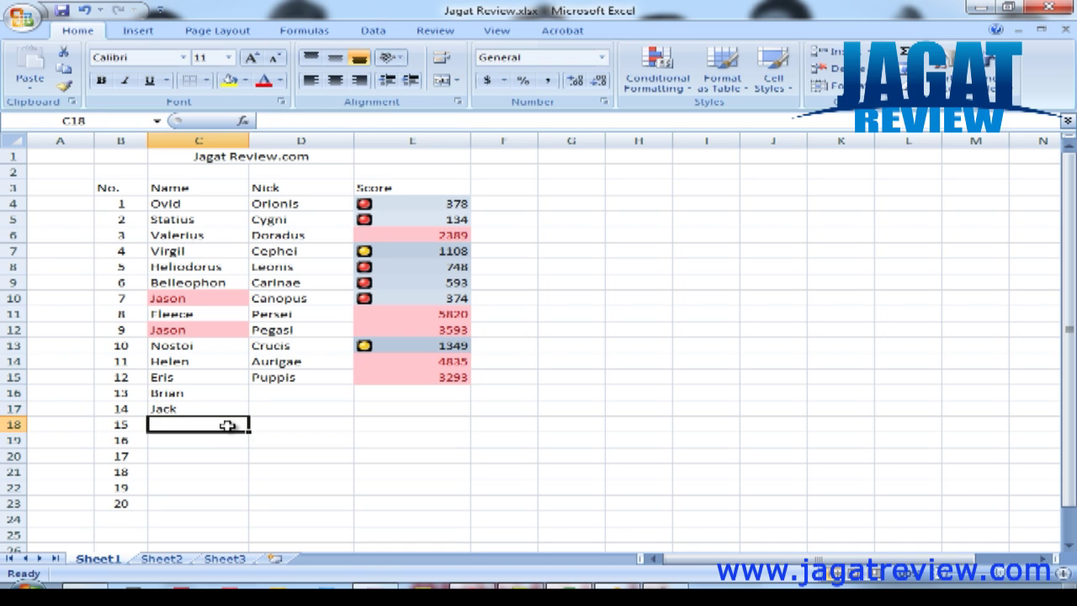
pyautogui.write('Virgil')
pyautogui.press('Return')
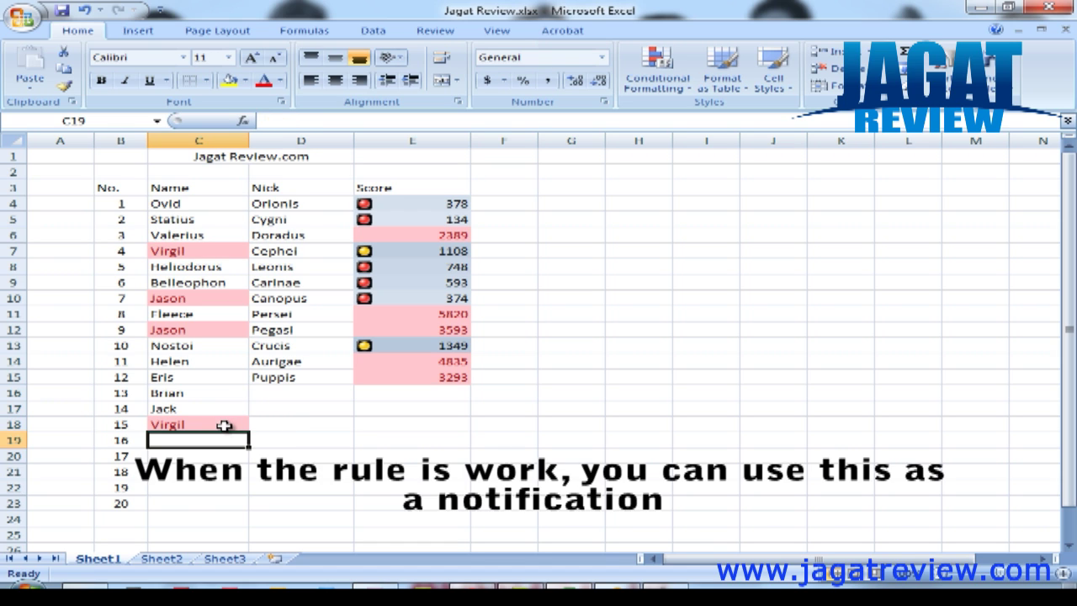
pyautogui.click(214, 250)
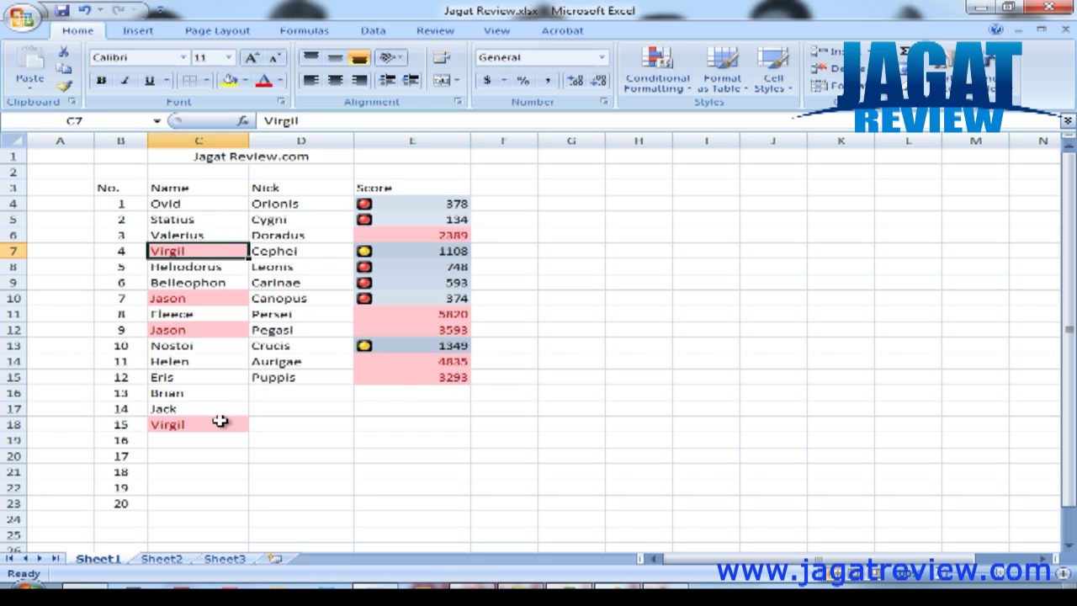
pyautogui.click(219, 420)
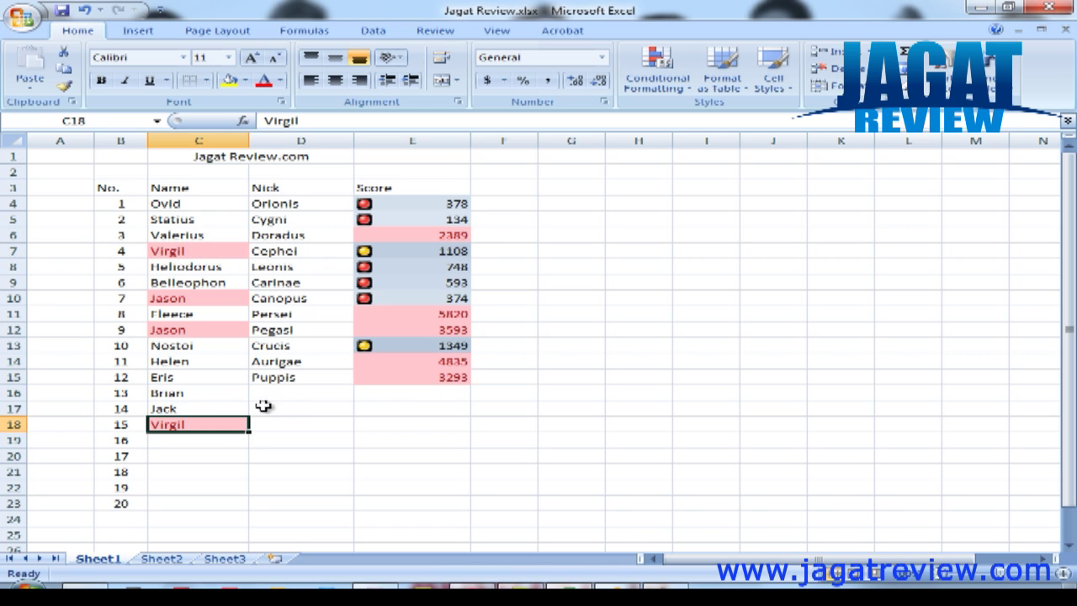
pyautogui.click(280, 425)
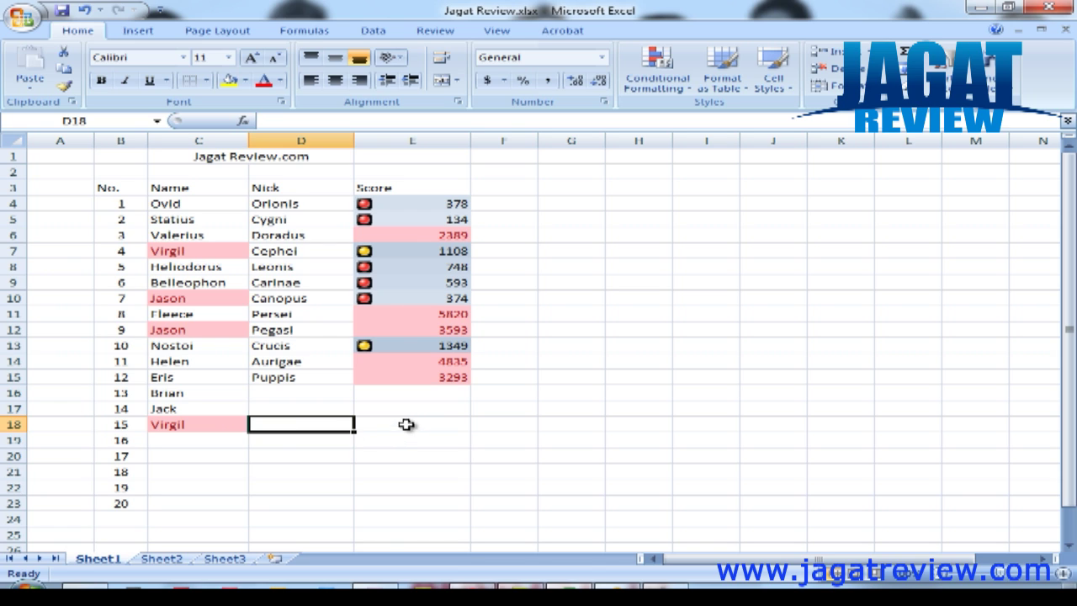
pyautogui.click(410, 398)
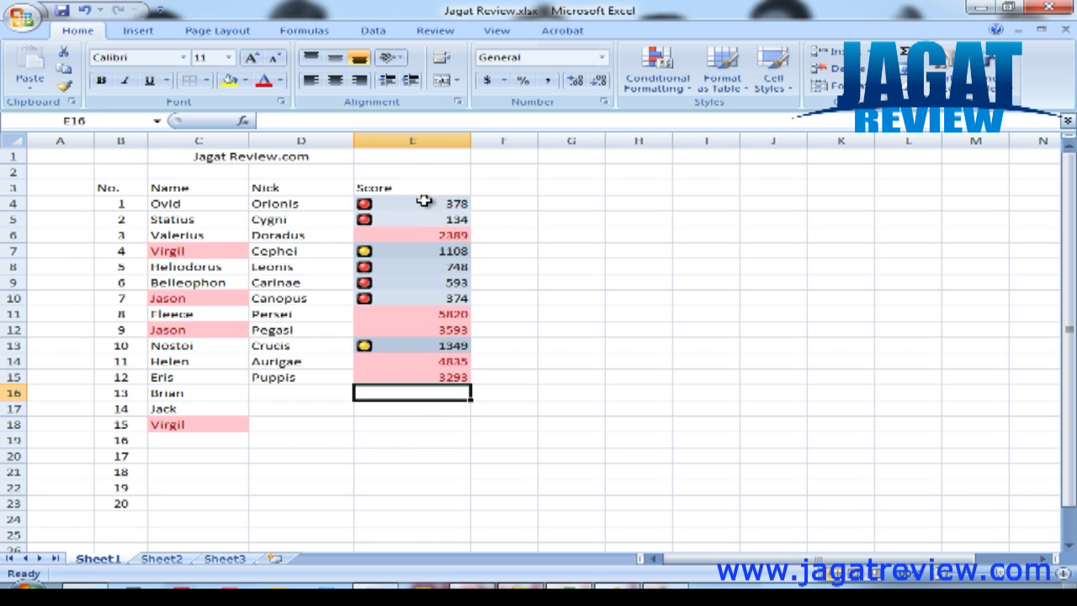
# Add a Greater Than 4000 rule to E4:E23 using Green Fill with Dark Green Text
pyautogui.moveTo(423, 202); pyautogui.dragTo(423, 502)
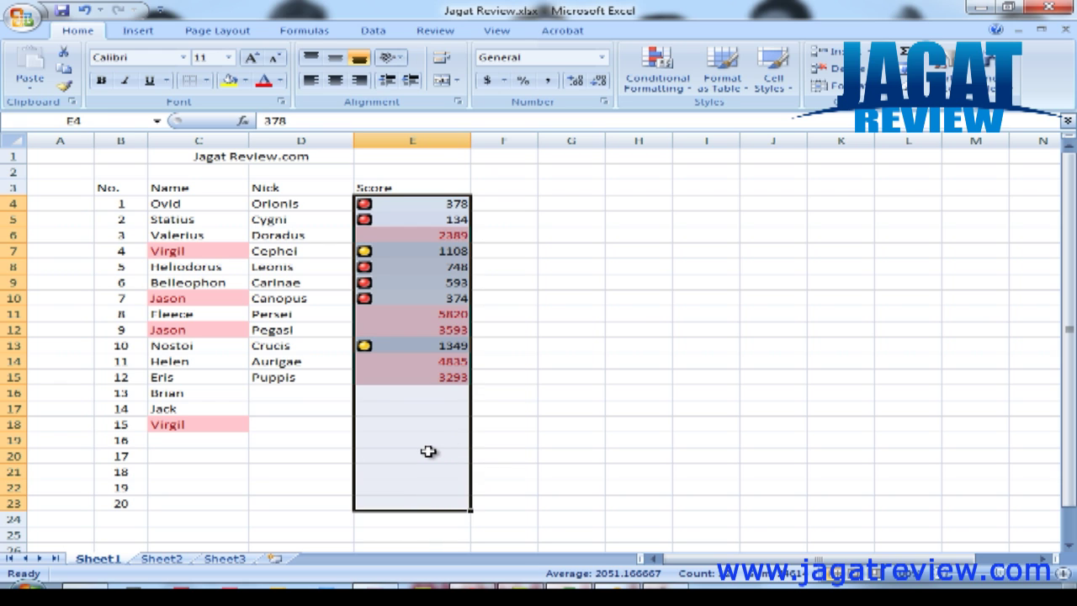
pyautogui.click(658, 74)
pyautogui.moveTo(726, 114)
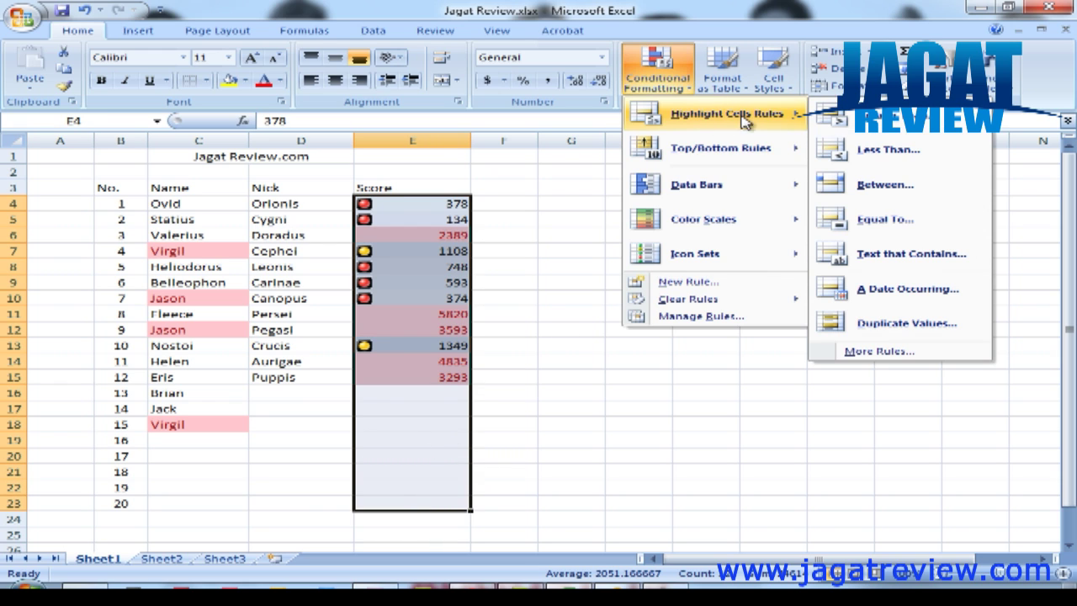
pyautogui.click(841, 114)
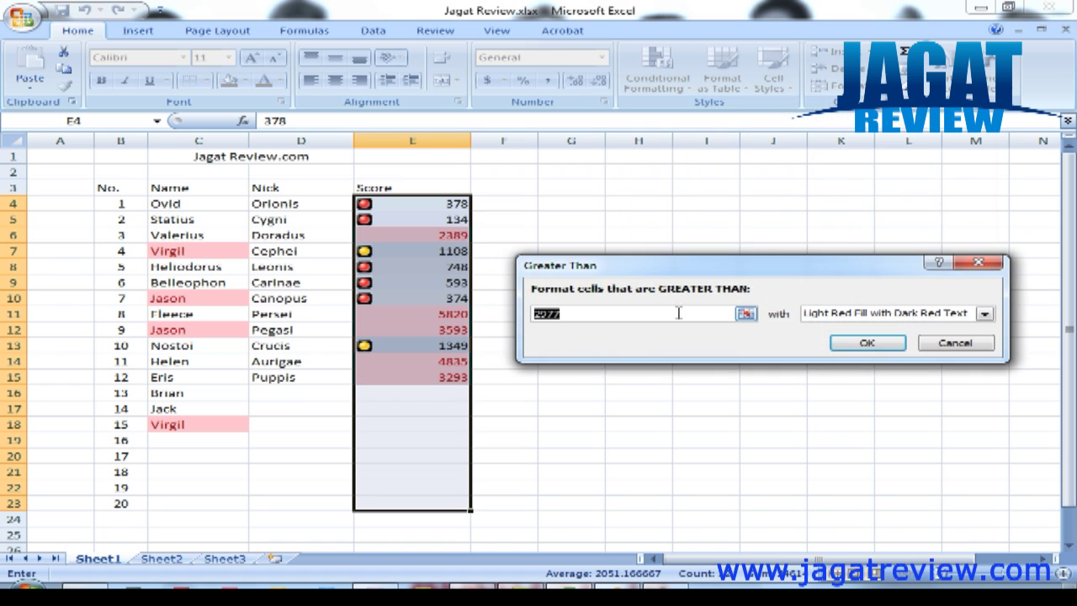
pyautogui.write('4000')
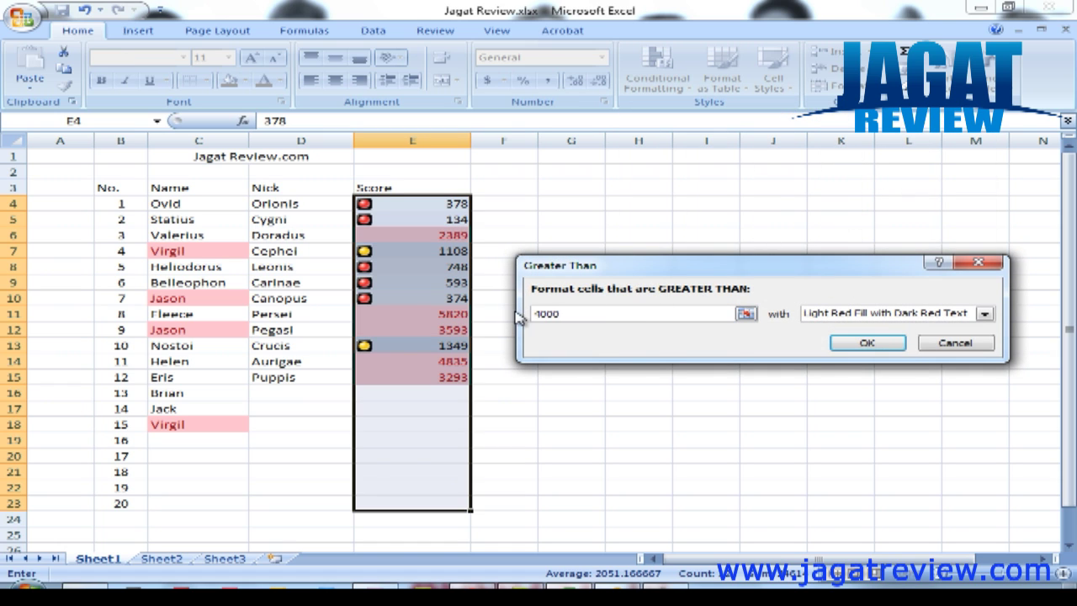
pyautogui.click(985, 314)
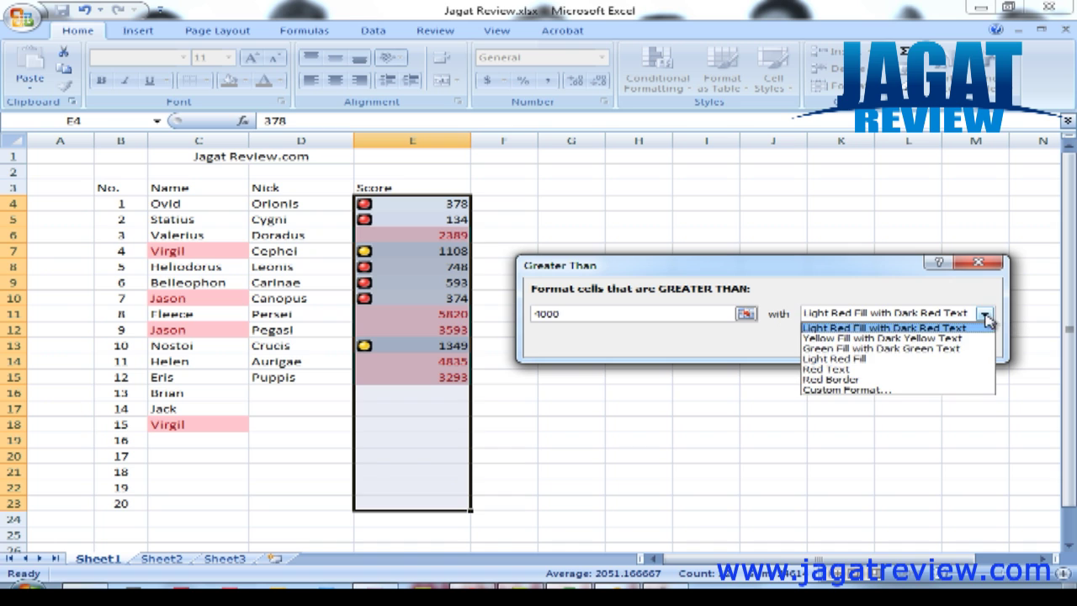
pyautogui.click(929, 348)
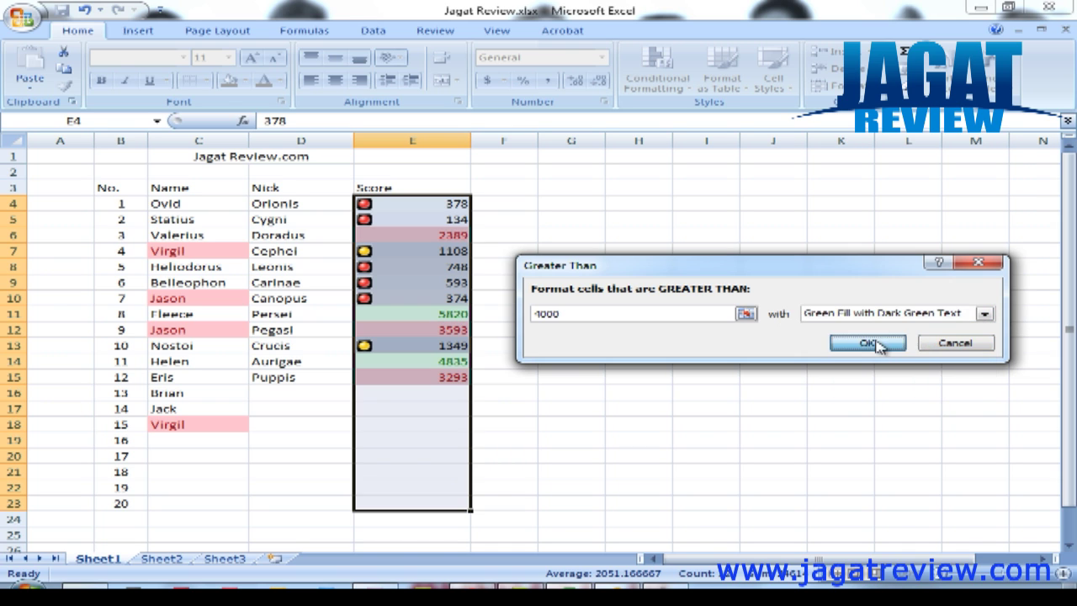
pyautogui.click(870, 342)
pyautogui.click(551, 381)
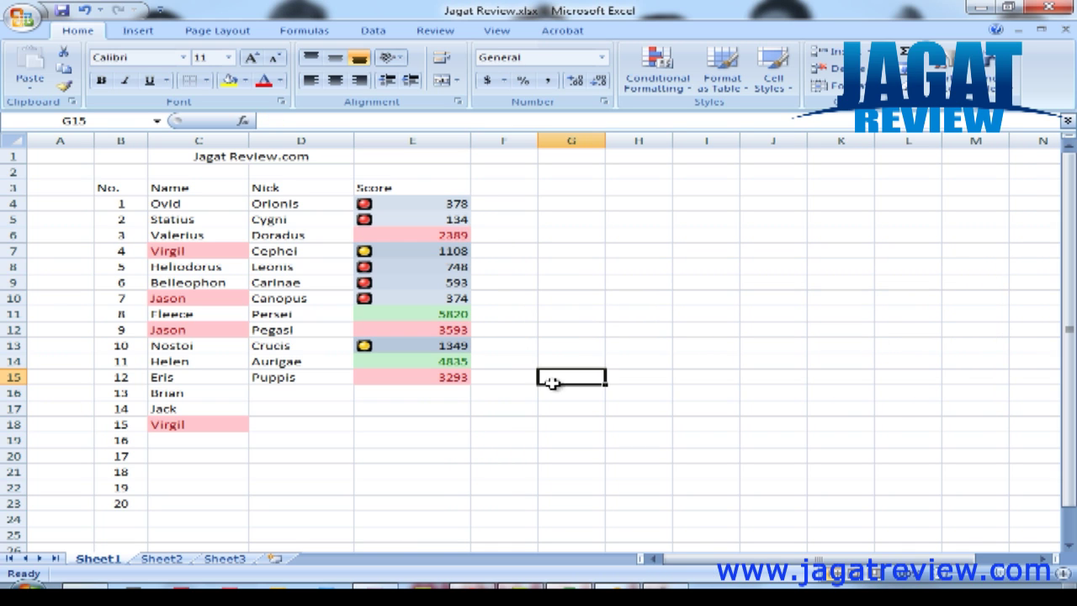
pyautogui.click(433, 399)
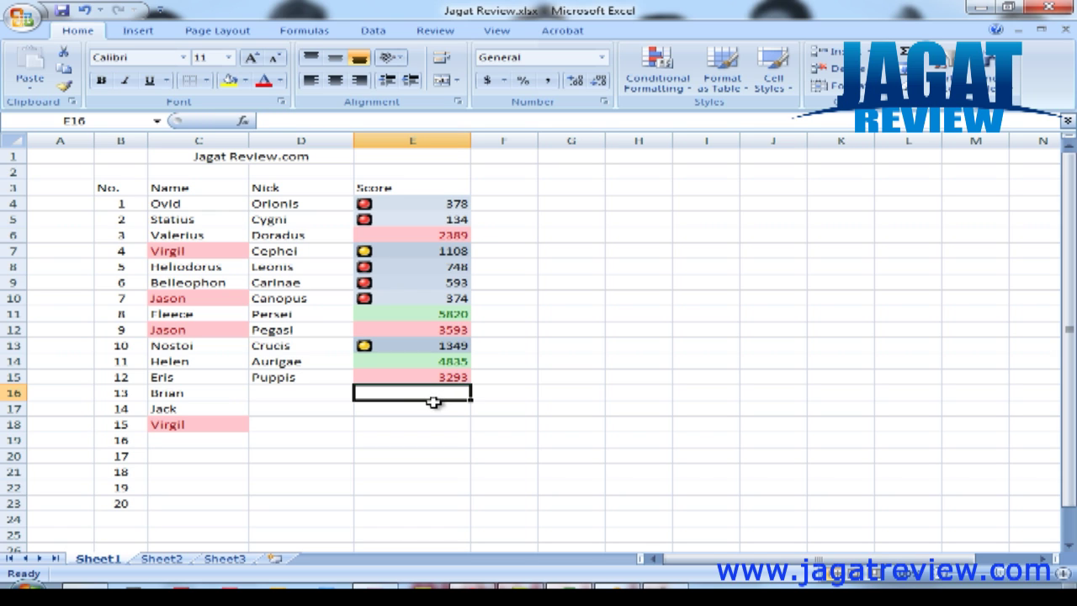
# Enter 3000 as Brian's score in E16, correcting the first entry
pyautogui.write('300')
pyautogui.press('Return')
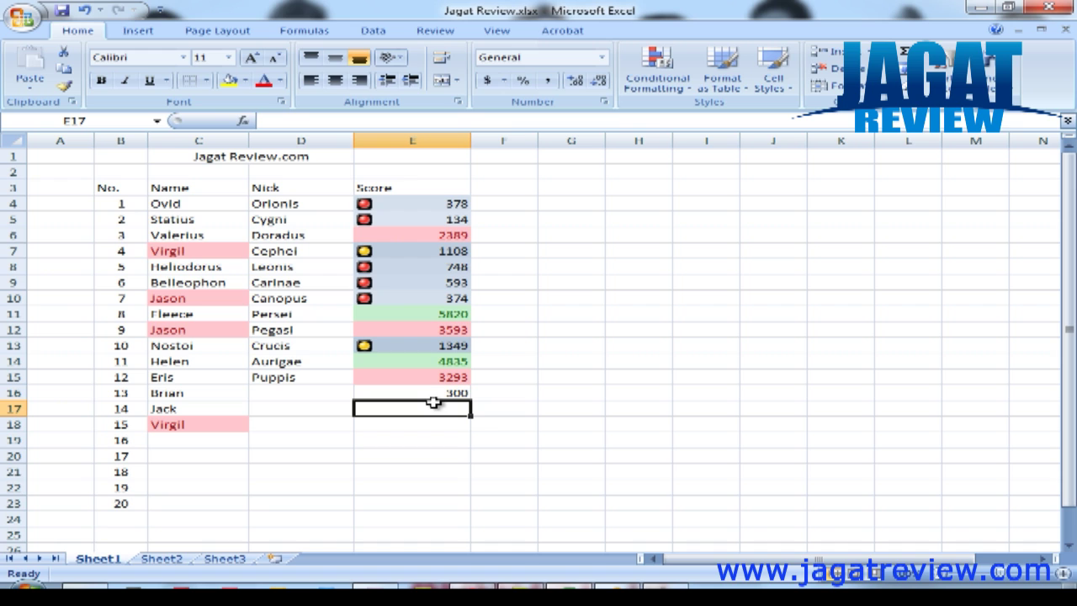
pyautogui.click(433, 393)
pyautogui.write('30')
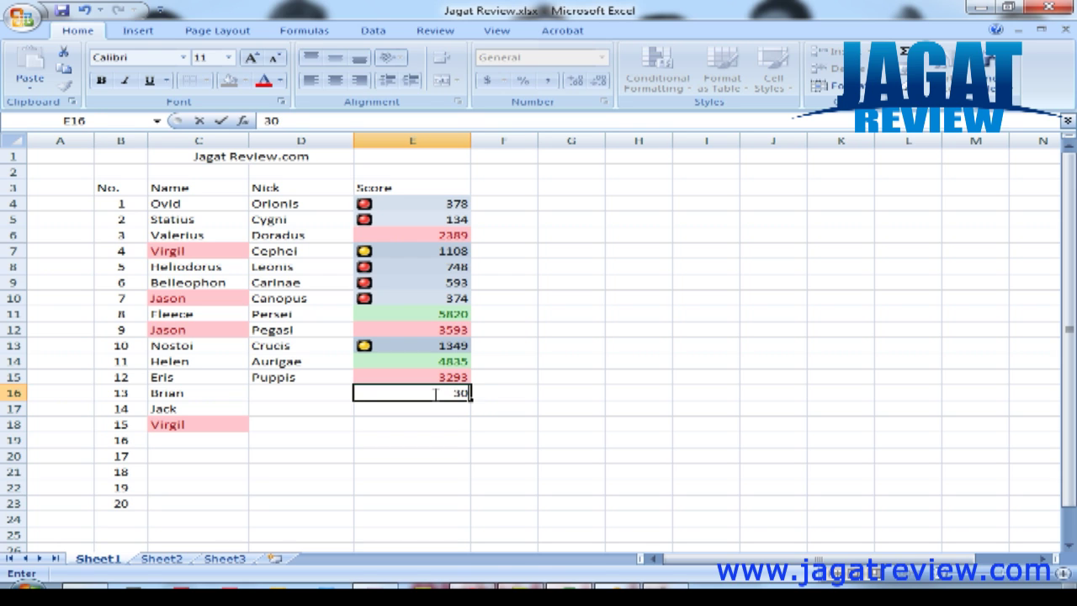
pyautogui.press('Return')
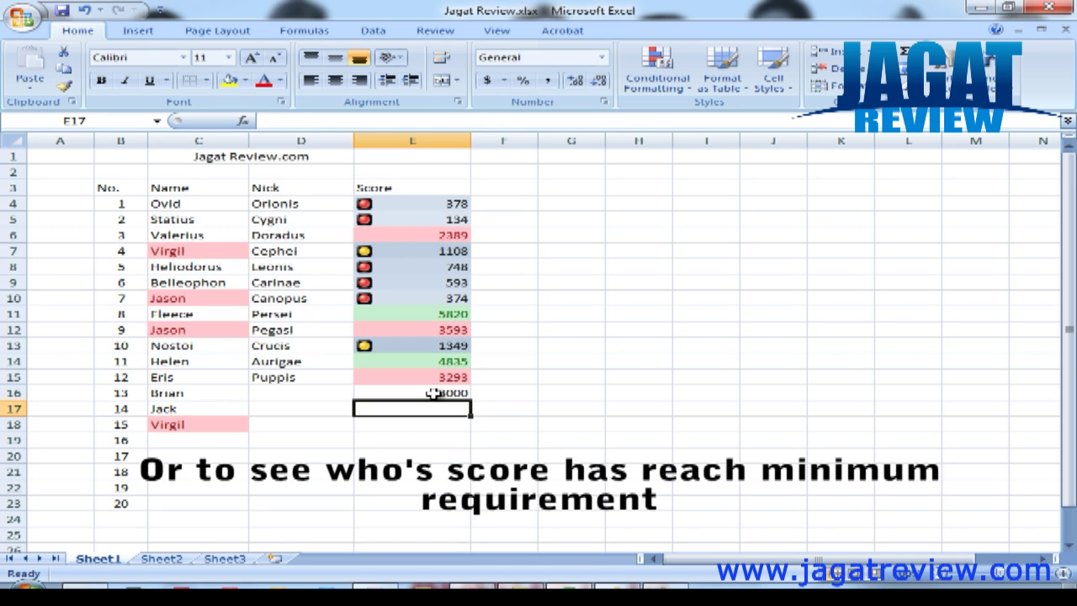
# Enter 5000 for Jack in E17 and 4567 for Virgil in E18
pyautogui.write('5000')
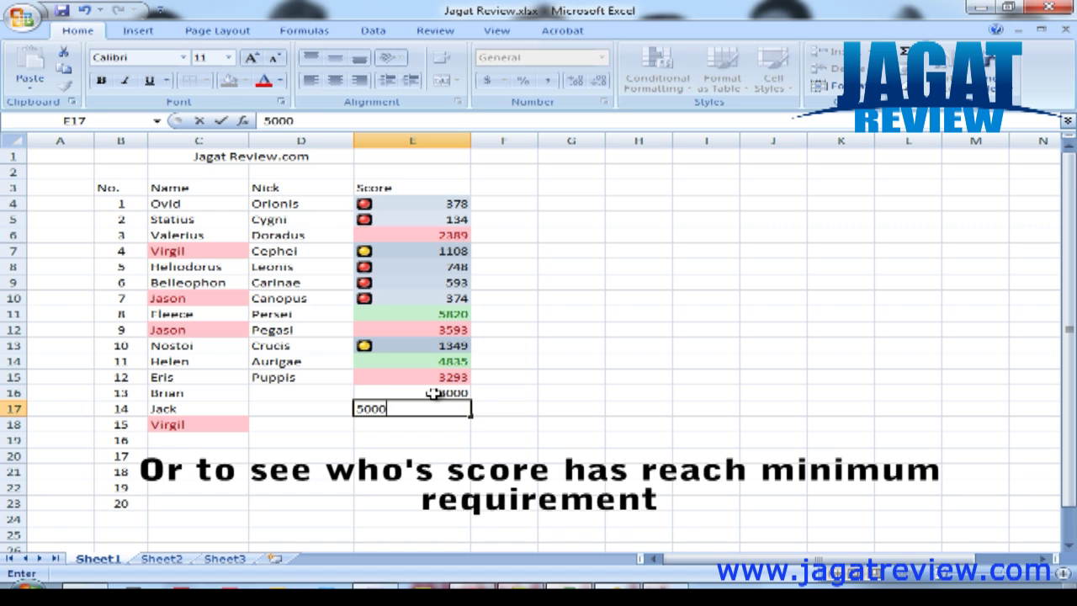
pyautogui.press('Return')
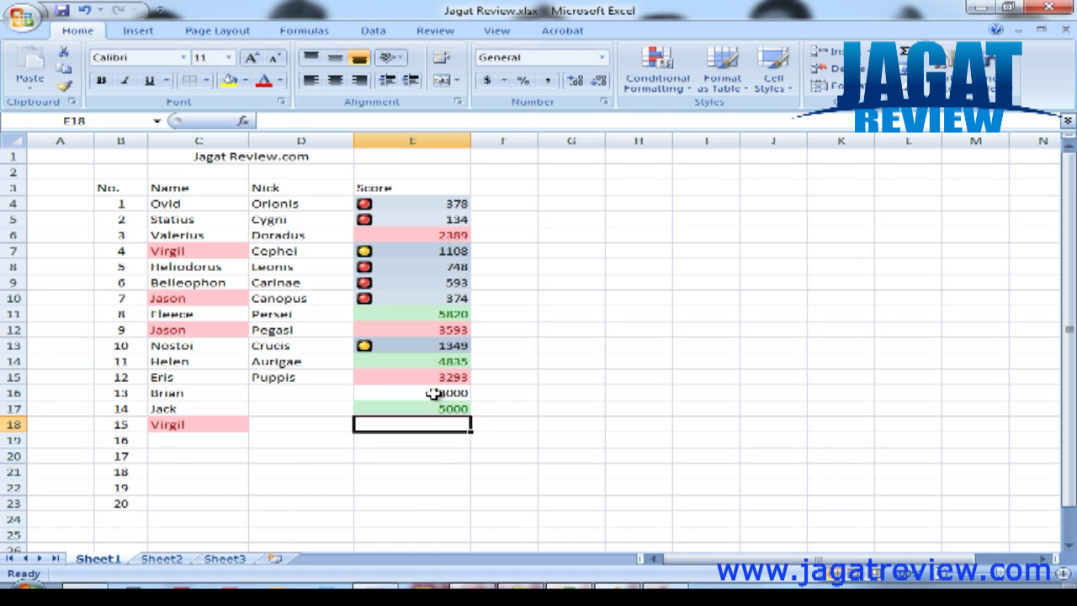
pyautogui.write('4567')
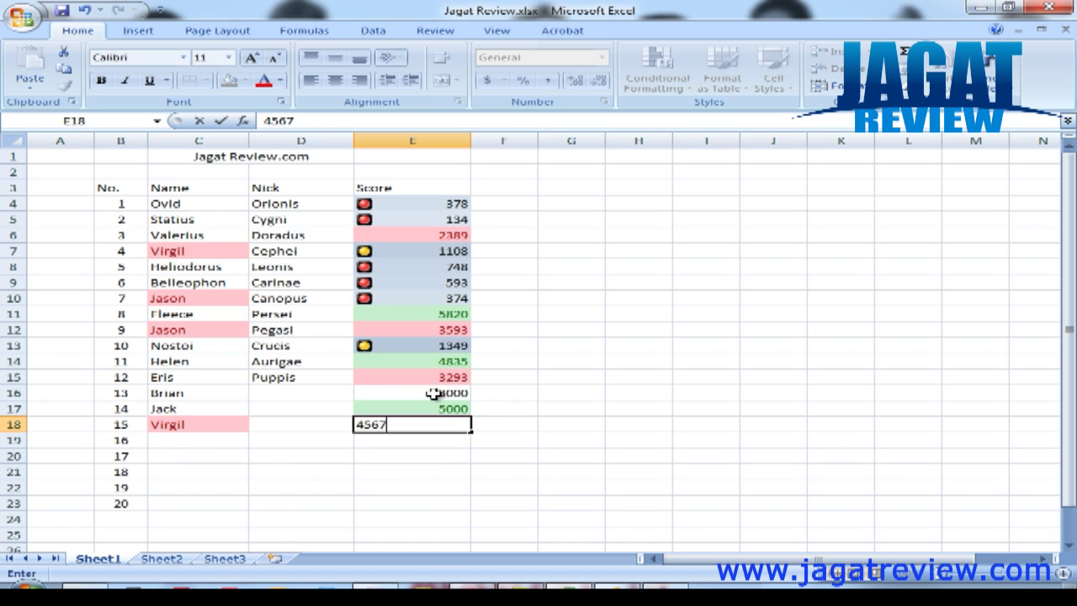
pyautogui.press('Return')
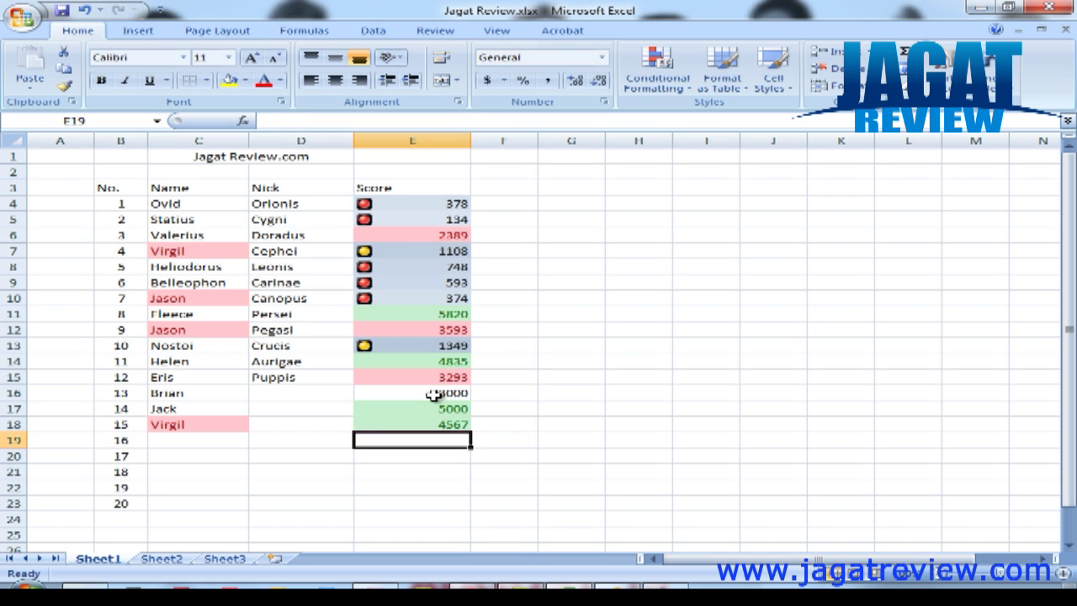
pyautogui.click(463, 457)
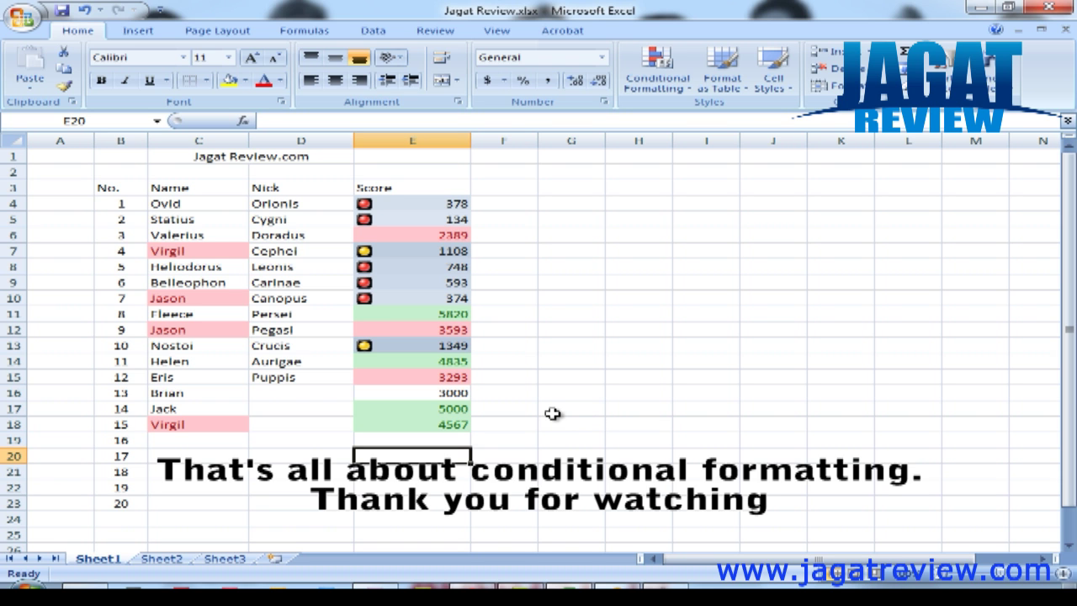
pyautogui.click(503, 425)
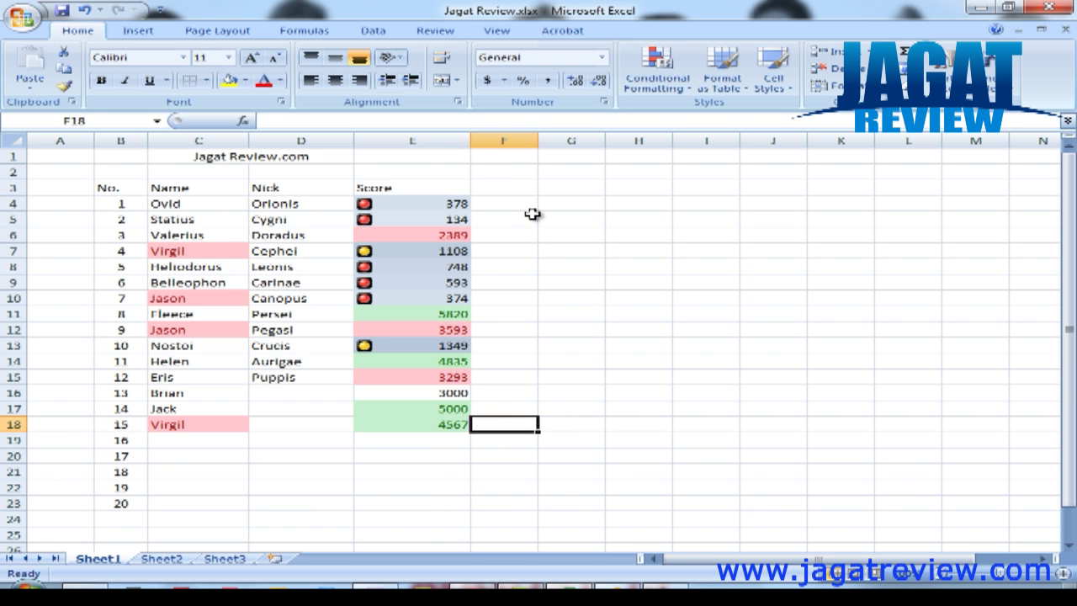